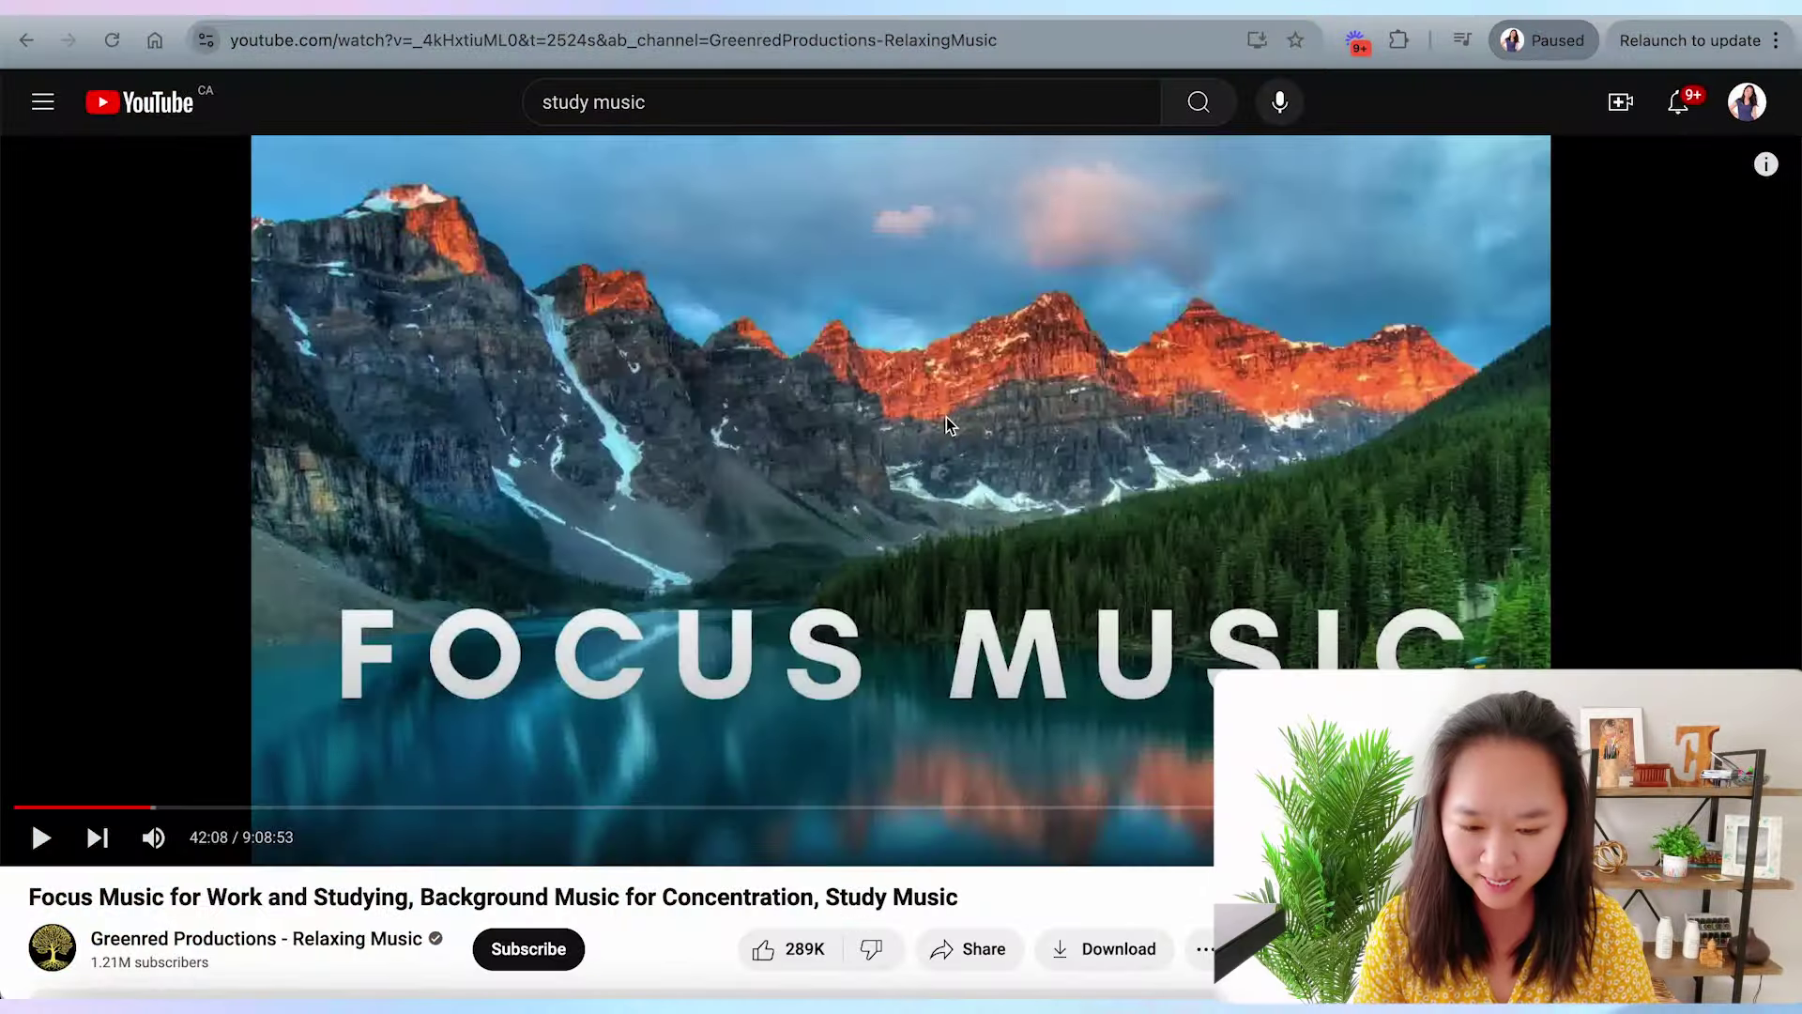
{"action": "scroll", "coordinate": [947, 418], "scroll_direction": "down", "scroll_amount": 2}
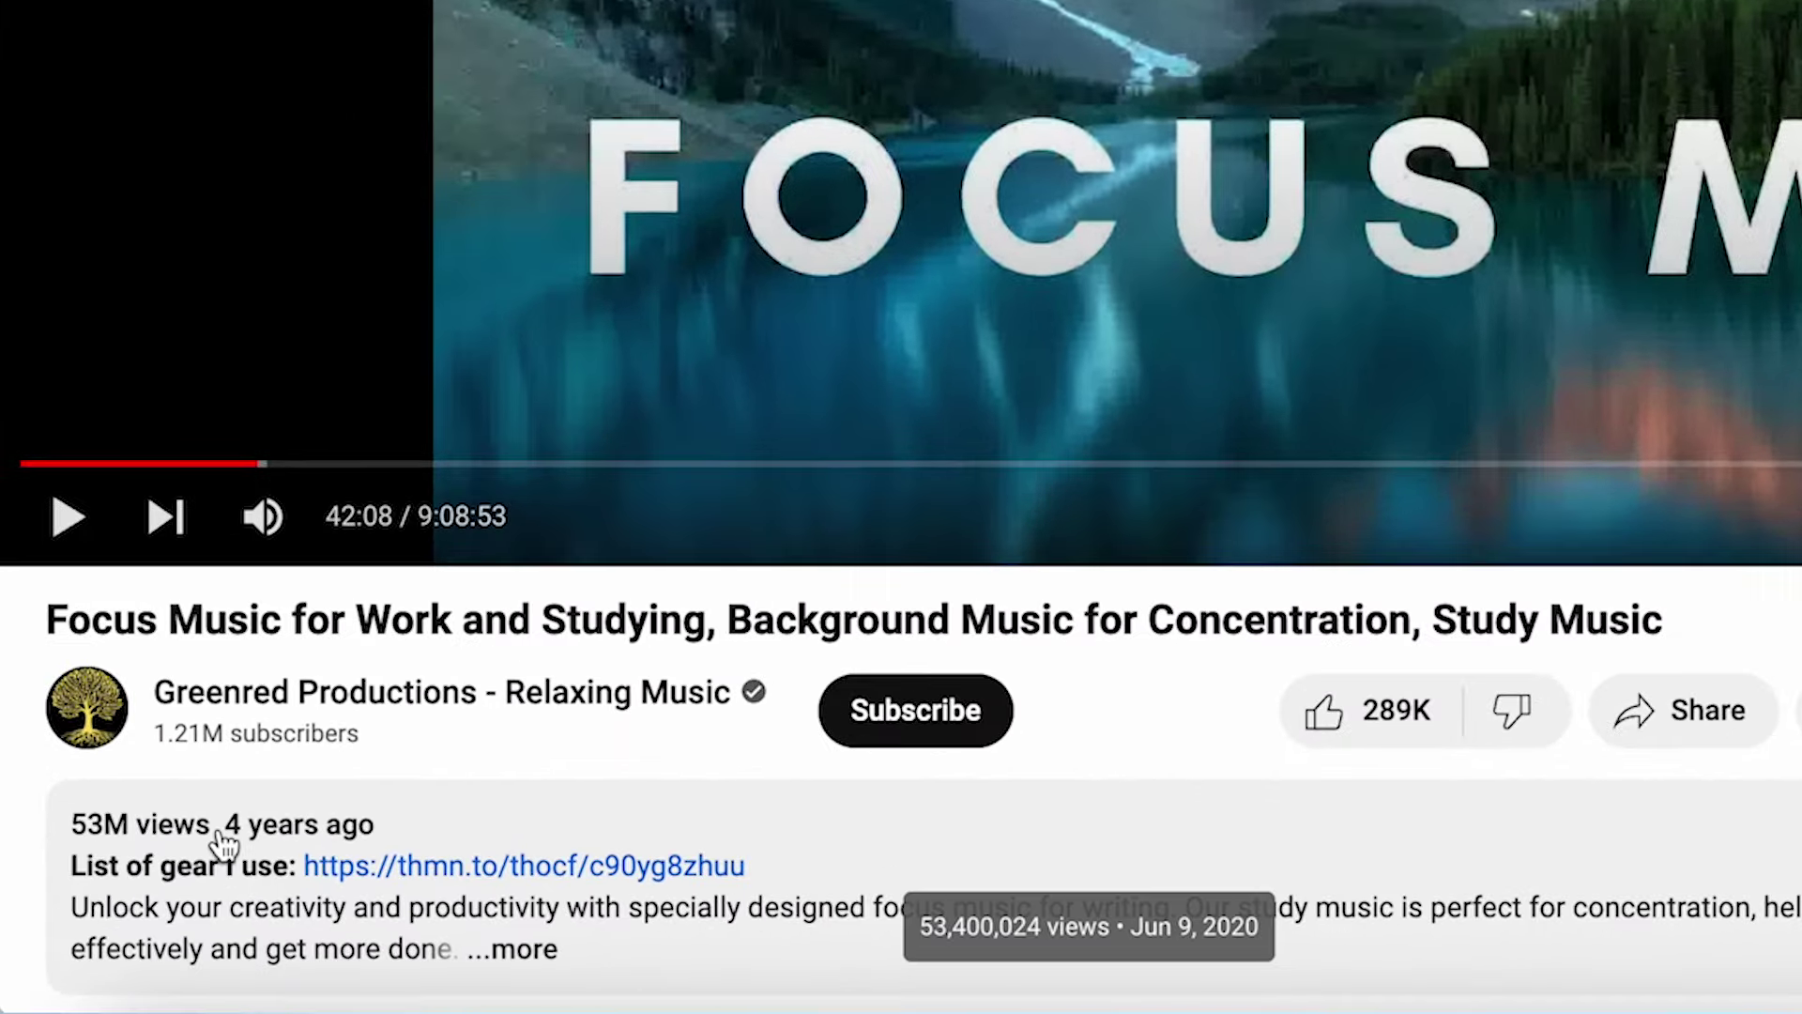
Step: Highlight the Focus Music and 1.8M view counts, briefly preview 1111Hz, then play Exam Study Music
{"action": "left_click_drag", "start_coordinate": [374, 826], "coordinate": [324, 831]}
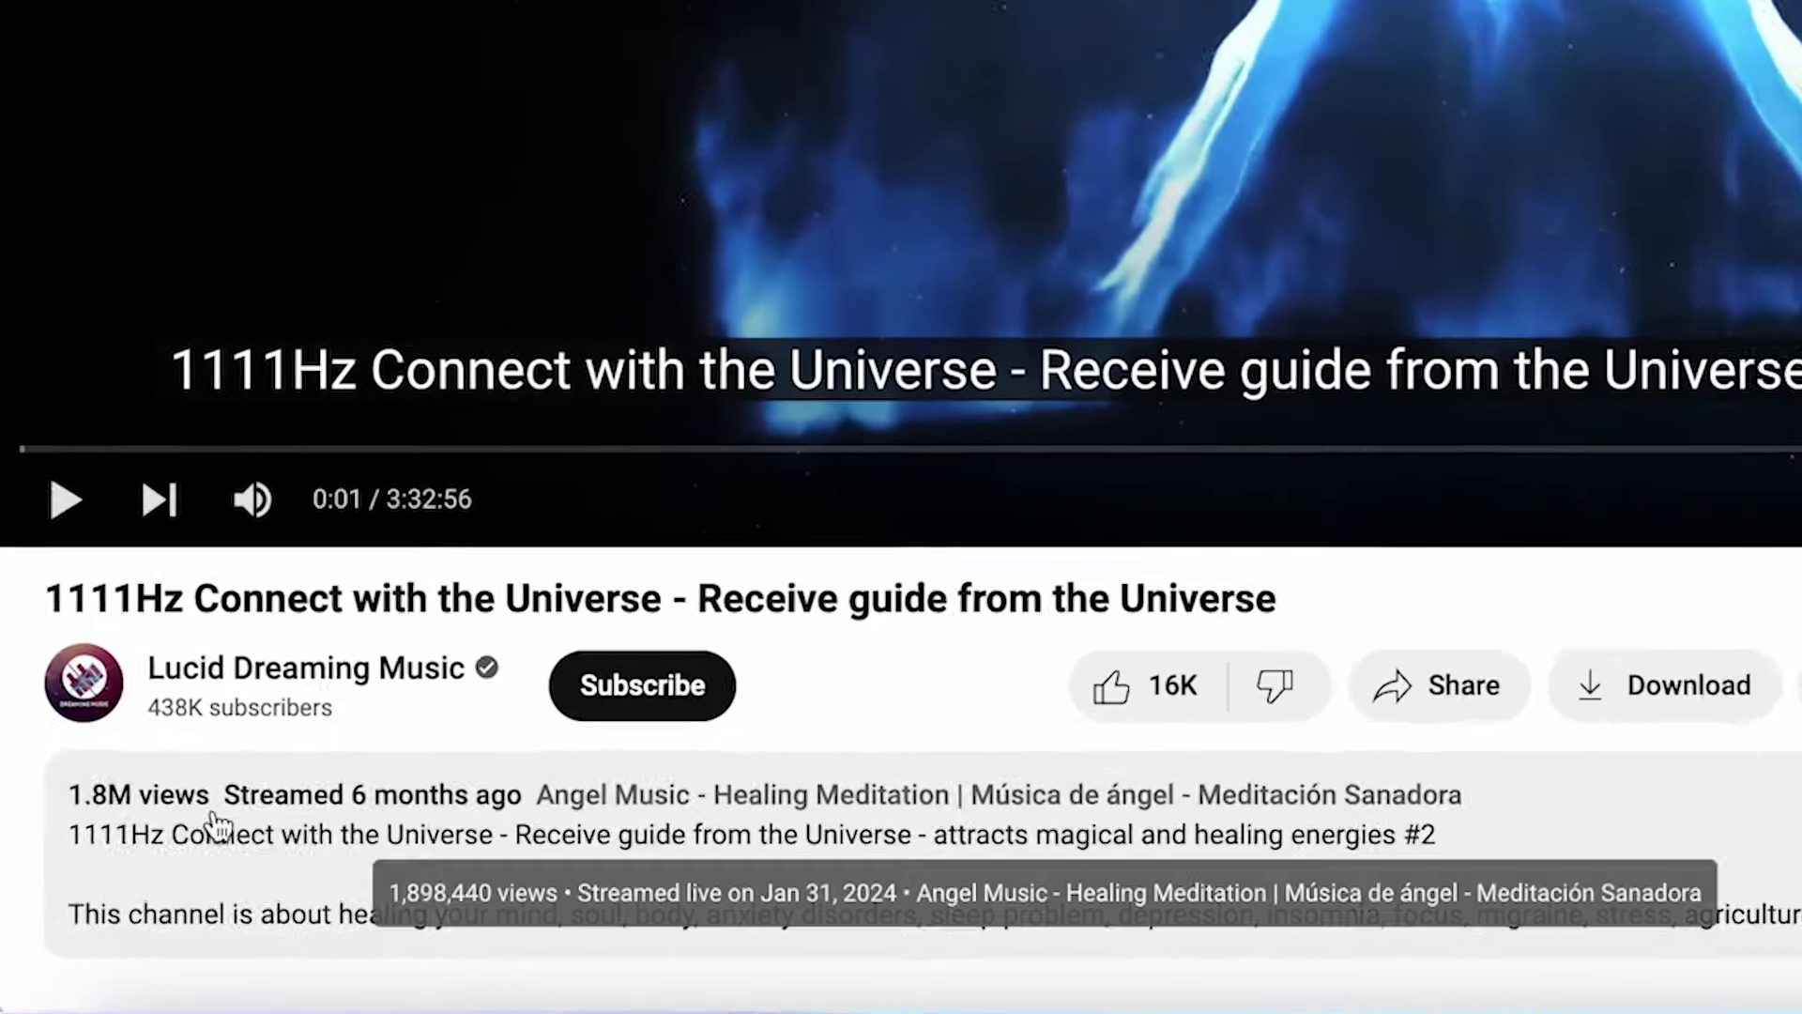
{"action": "left_click_drag", "start_coordinate": [149, 902], "coordinate": [50, 901]}
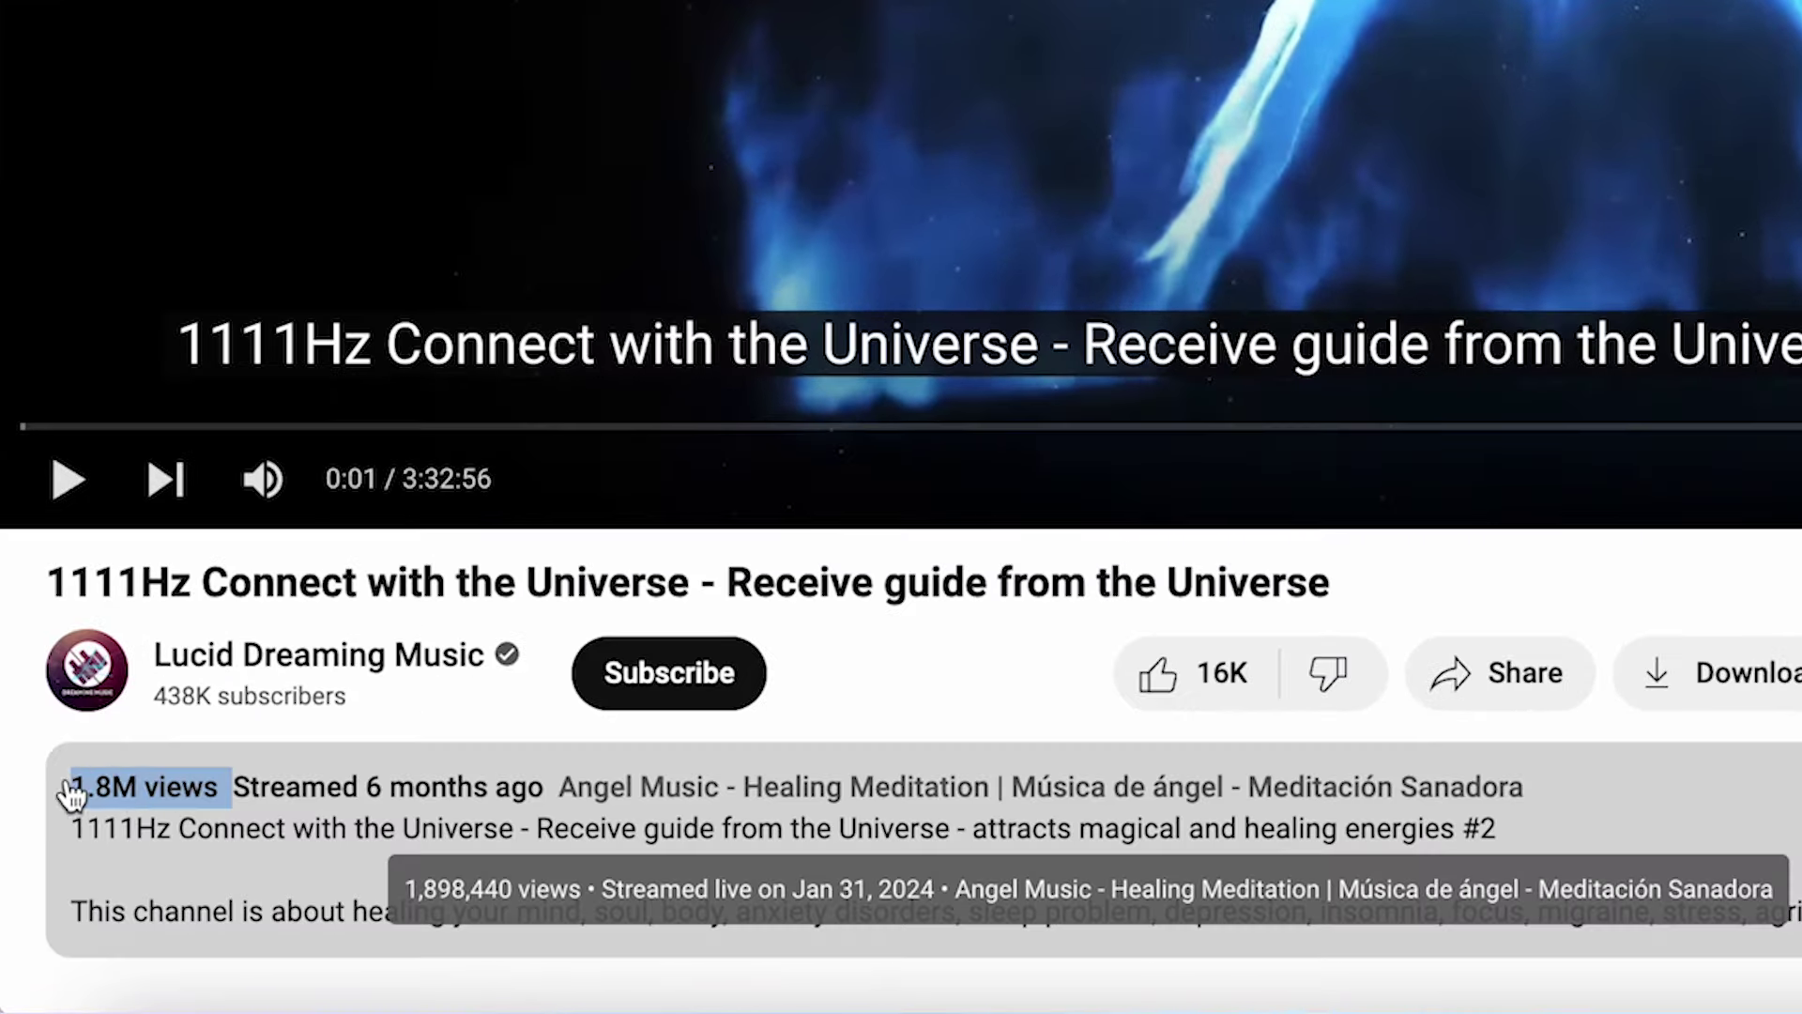
{"action": "scroll", "coordinate": [281, 705], "scroll_direction": "up", "scroll_amount": 2}
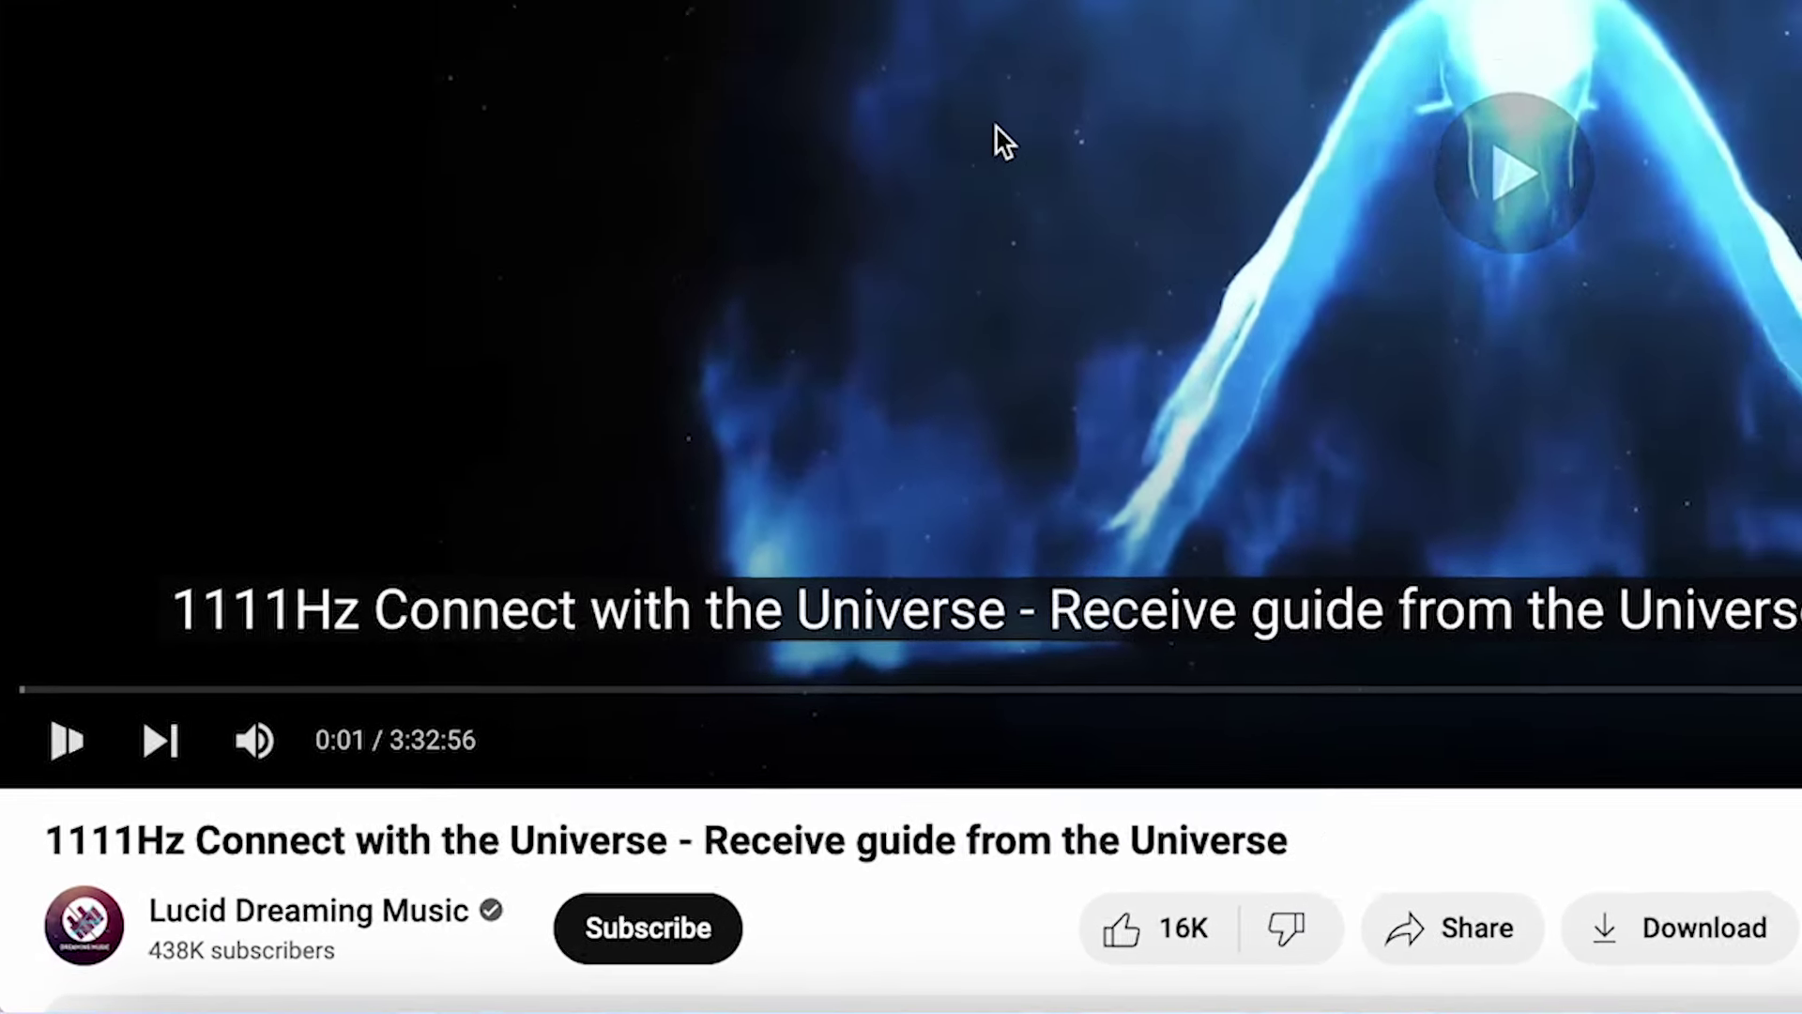
{"action": "left_click", "coordinate": [997, 129]}
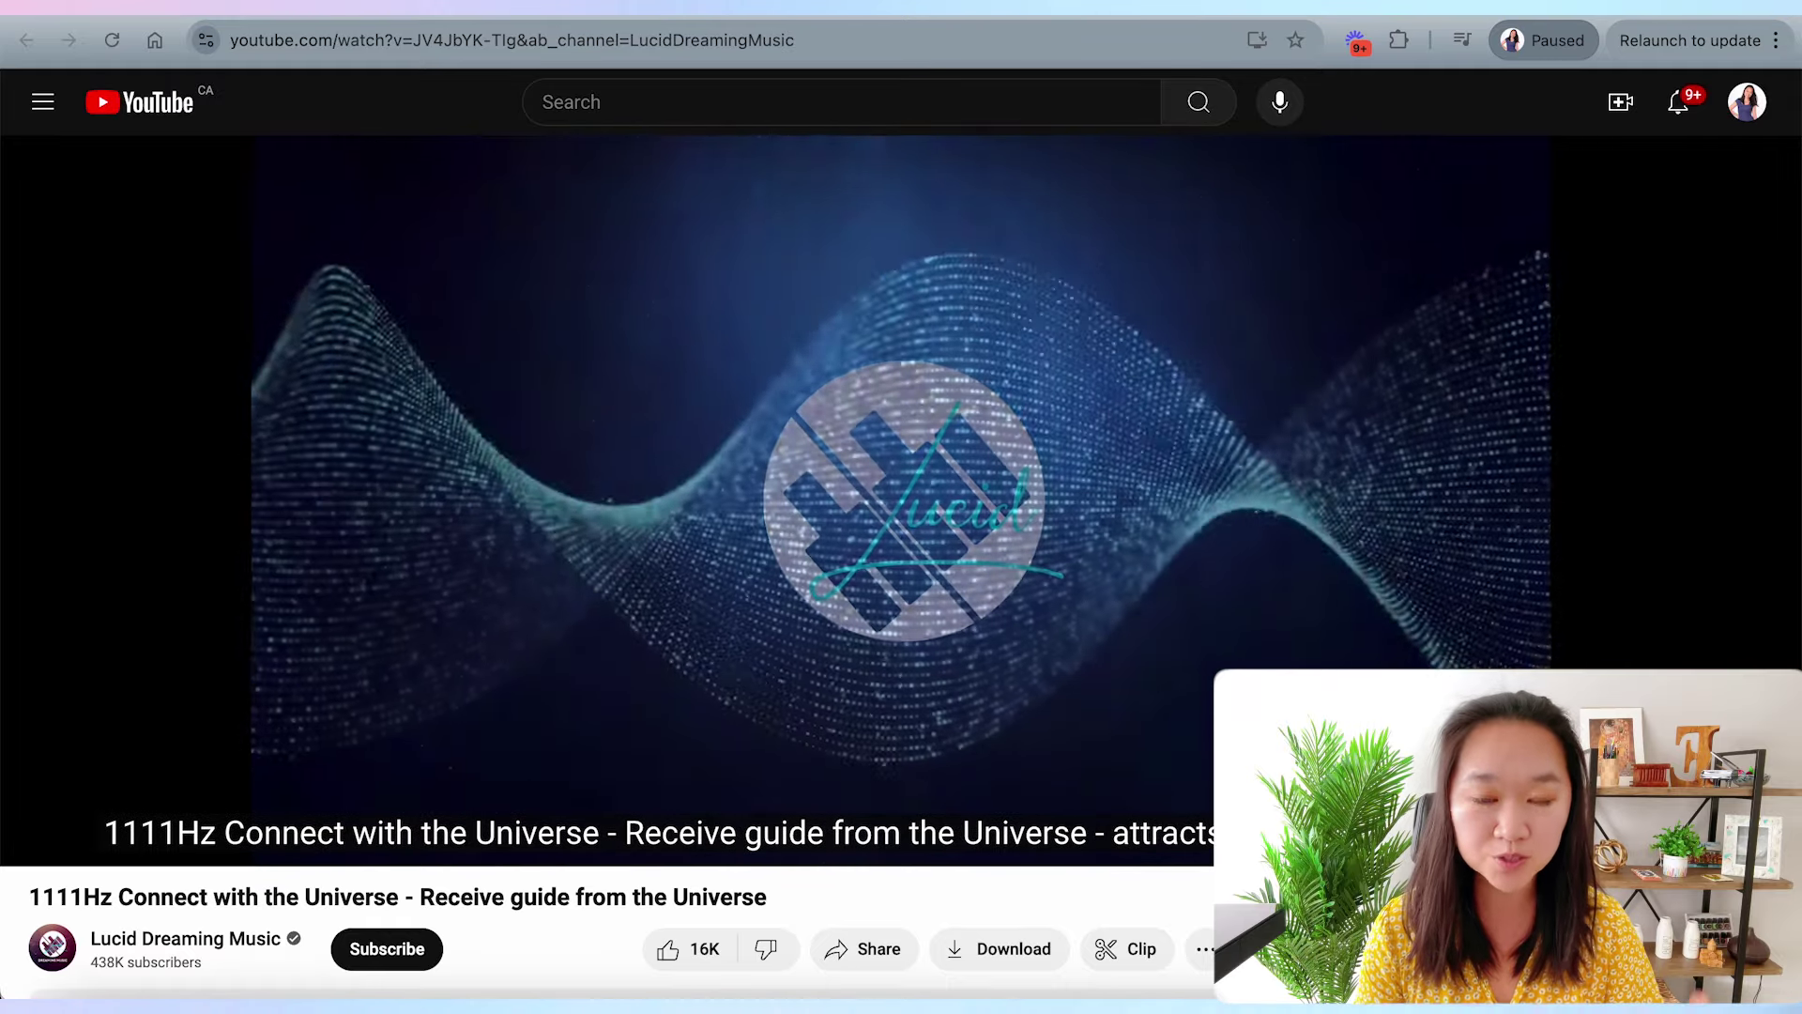
{"action": "left_click", "coordinate": [935, 460]}
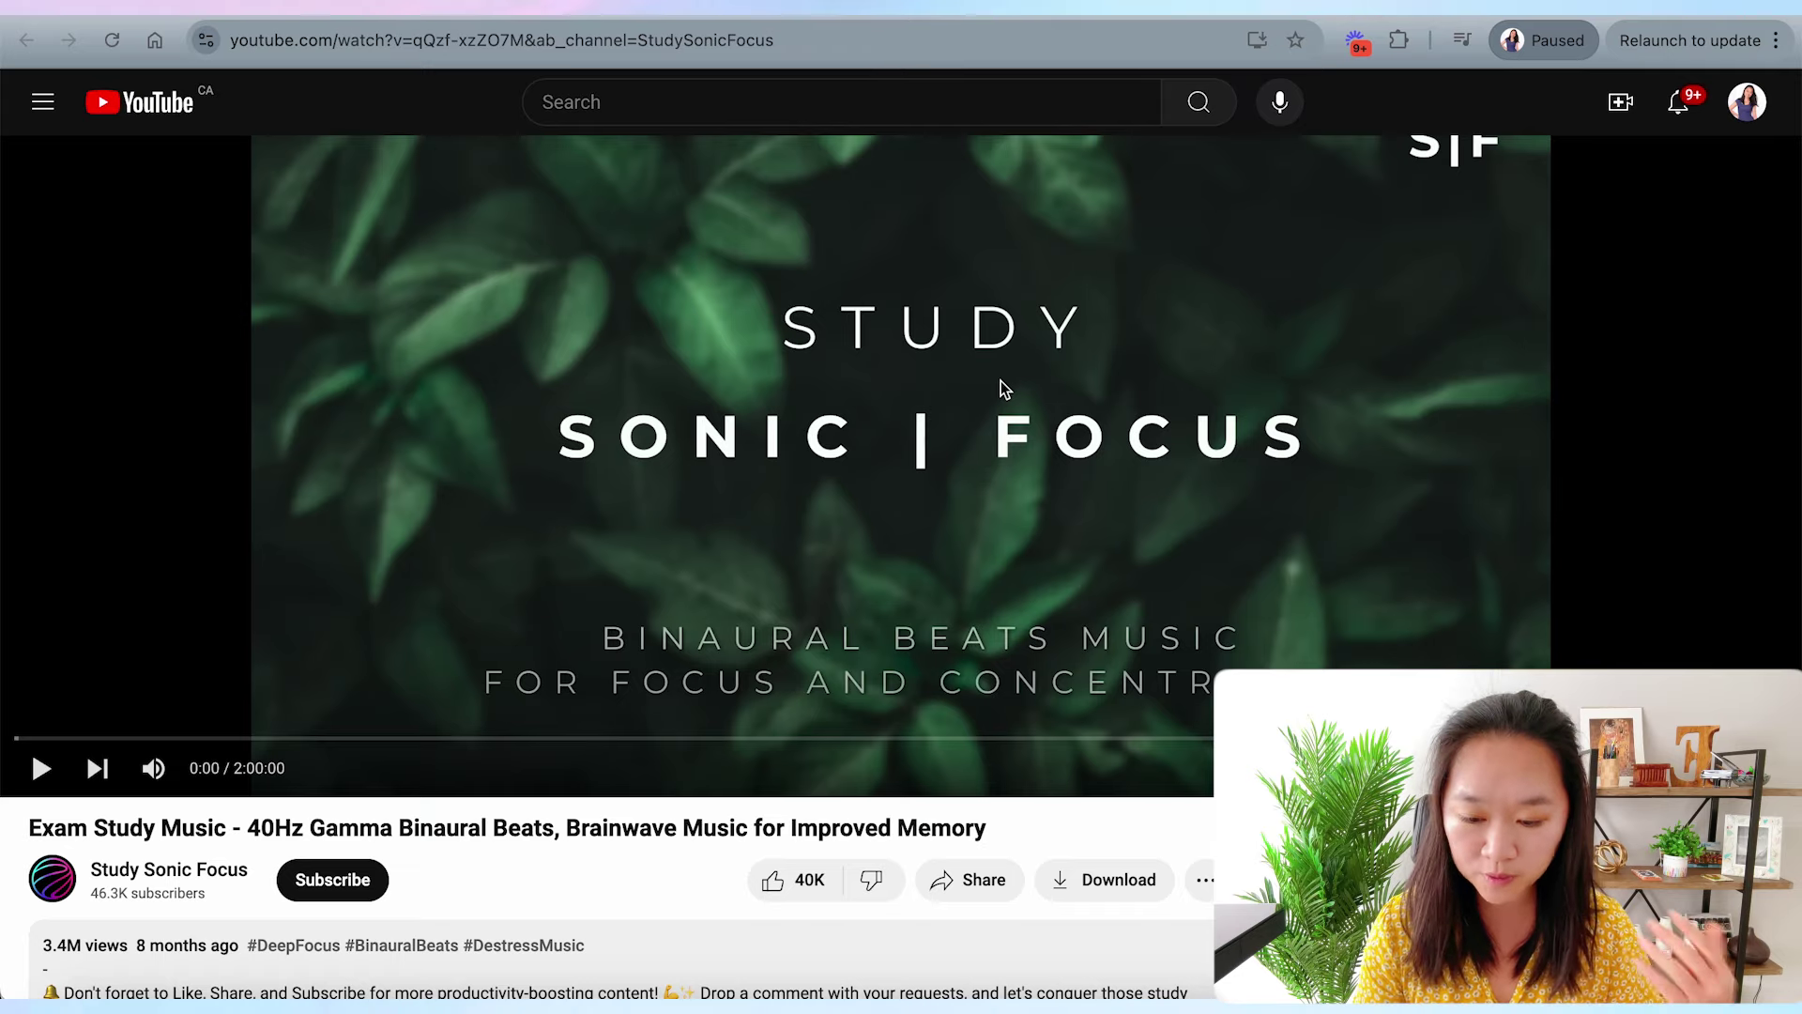
{"action": "scroll", "coordinate": [999, 527], "scroll_direction": "down", "scroll_amount": 1}
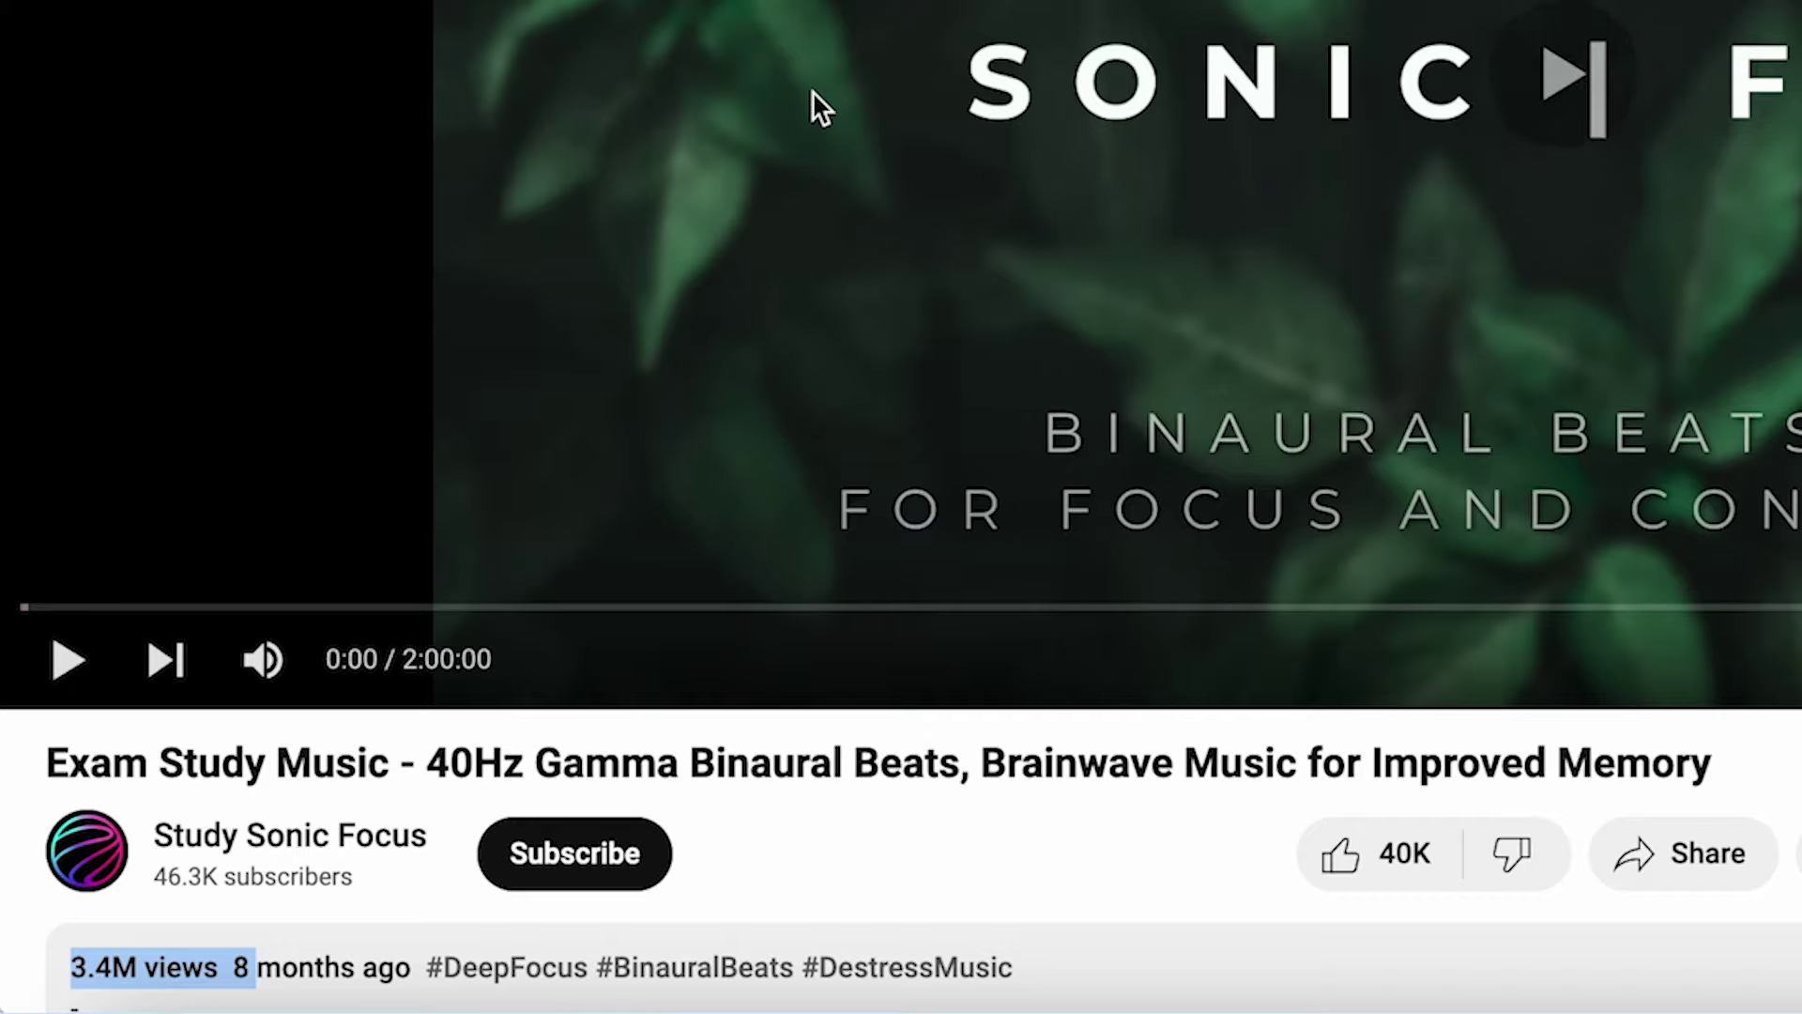
{"action": "left_click", "coordinate": [813, 91]}
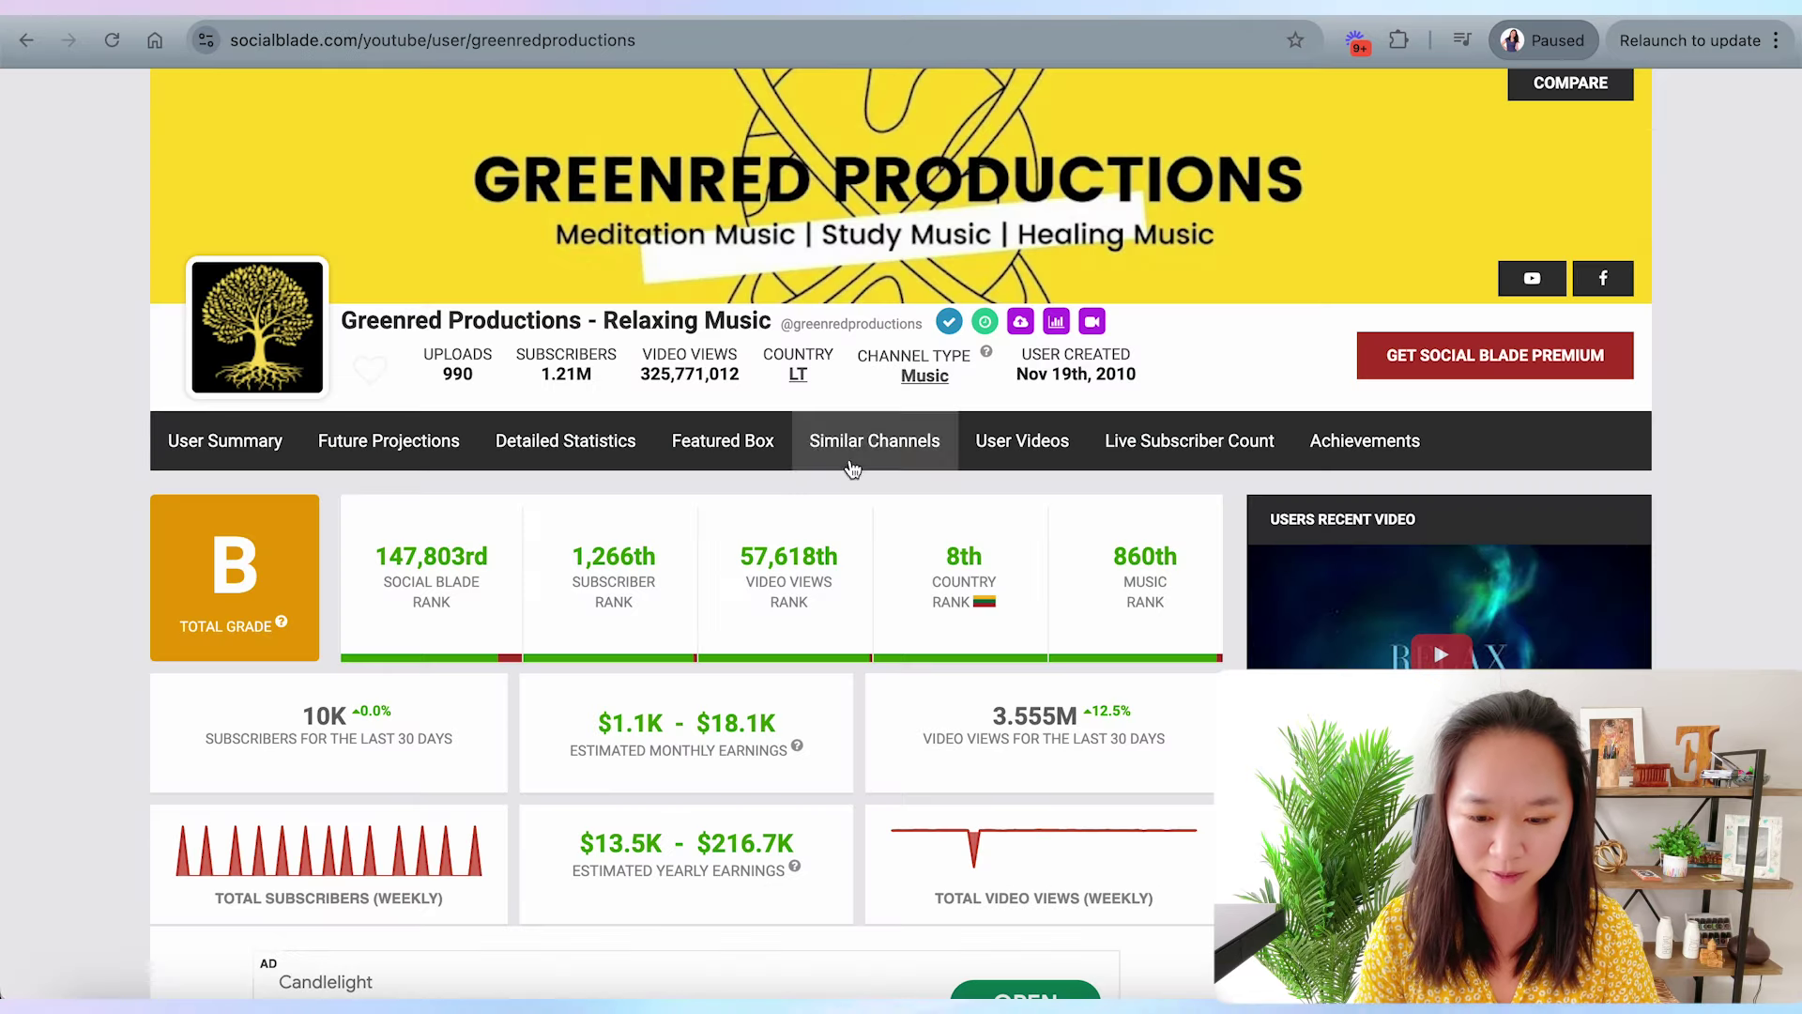
{"action": "scroll", "coordinate": [859, 533], "scroll_direction": "down", "scroll_amount": 2}
{"action": "scroll", "coordinate": [860, 542], "scroll_direction": "down", "scroll_amount": 1}
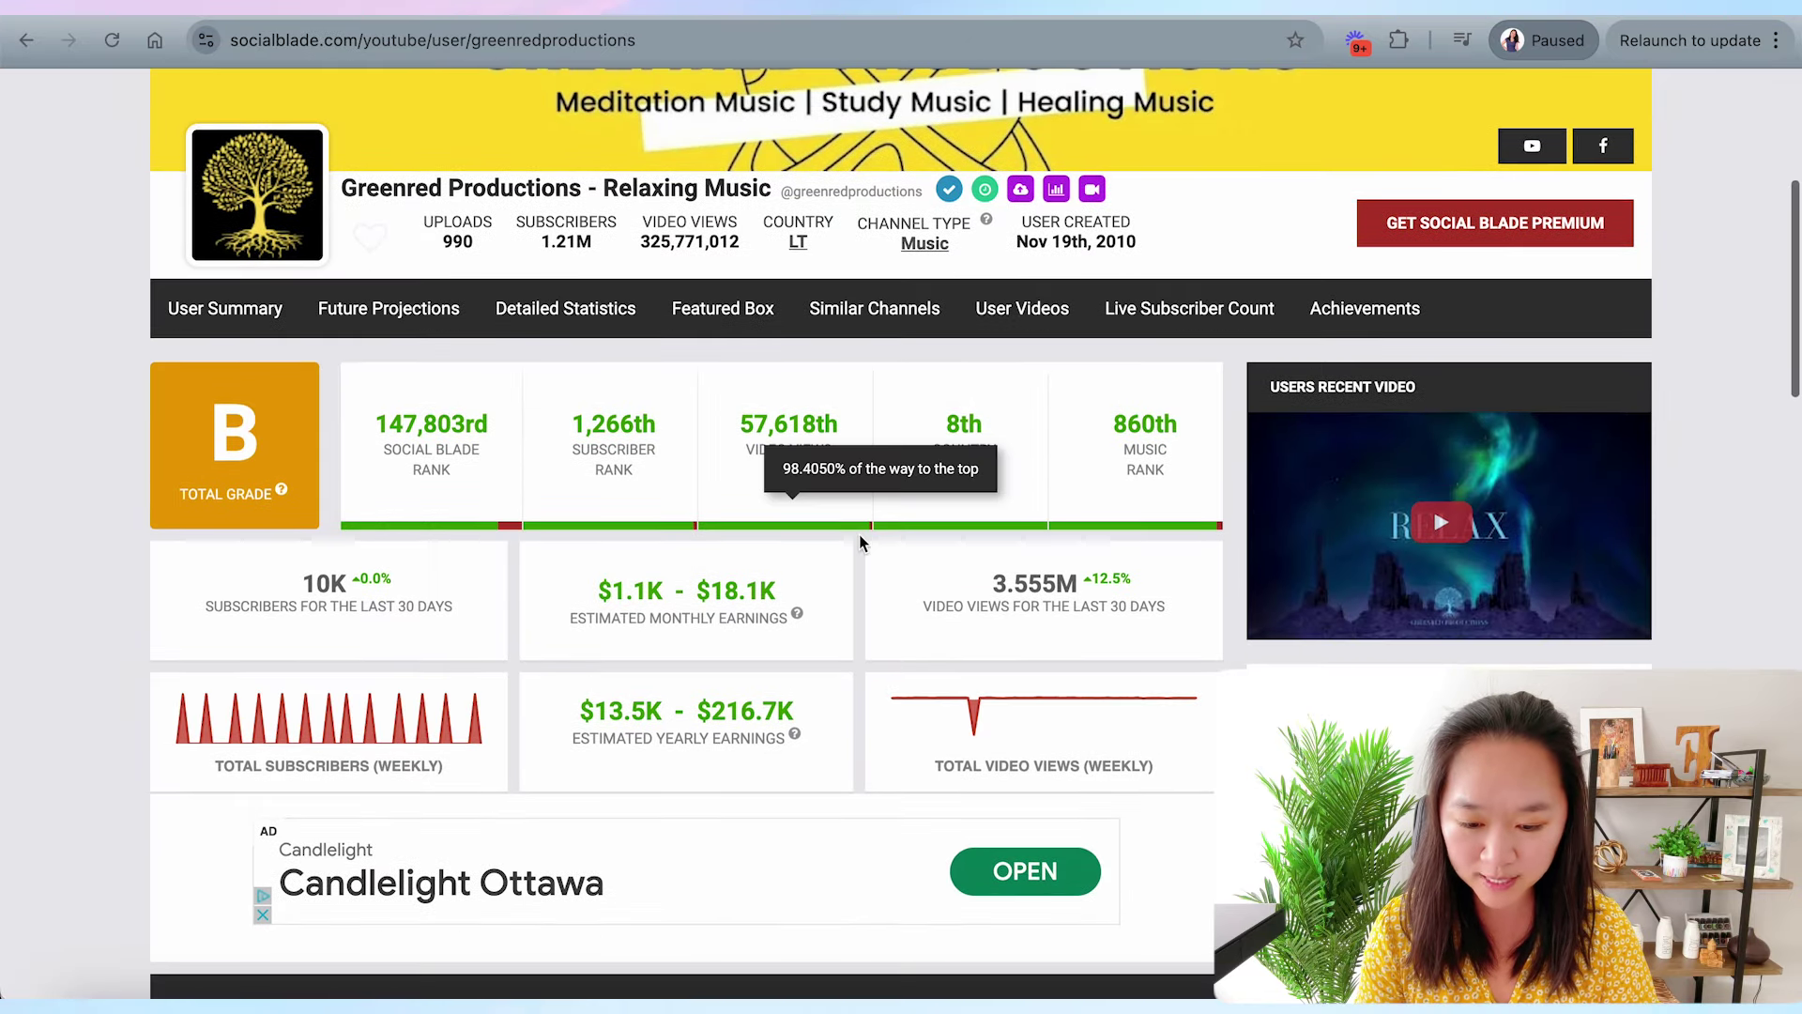
{"action": "scroll", "coordinate": [462, 432], "scroll_direction": "down", "scroll_amount": 1}
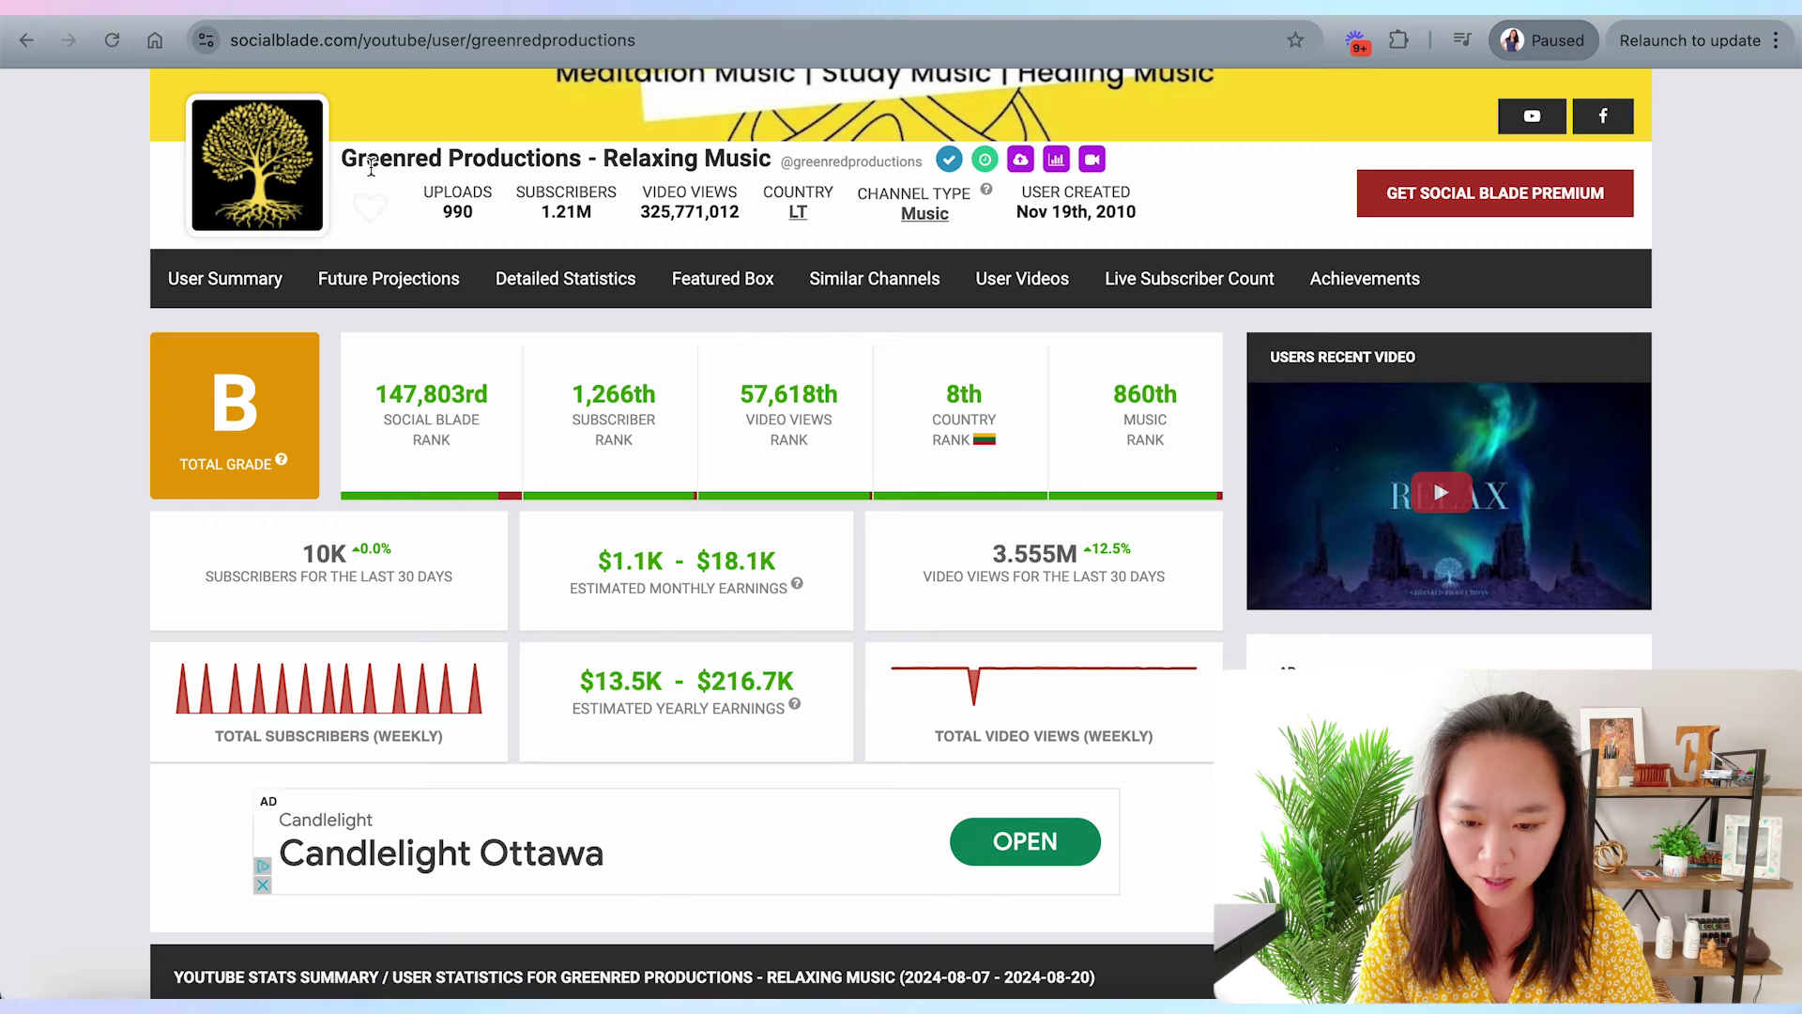
{"action": "scroll", "coordinate": [601, 546], "scroll_direction": "down", "scroll_amount": 2}
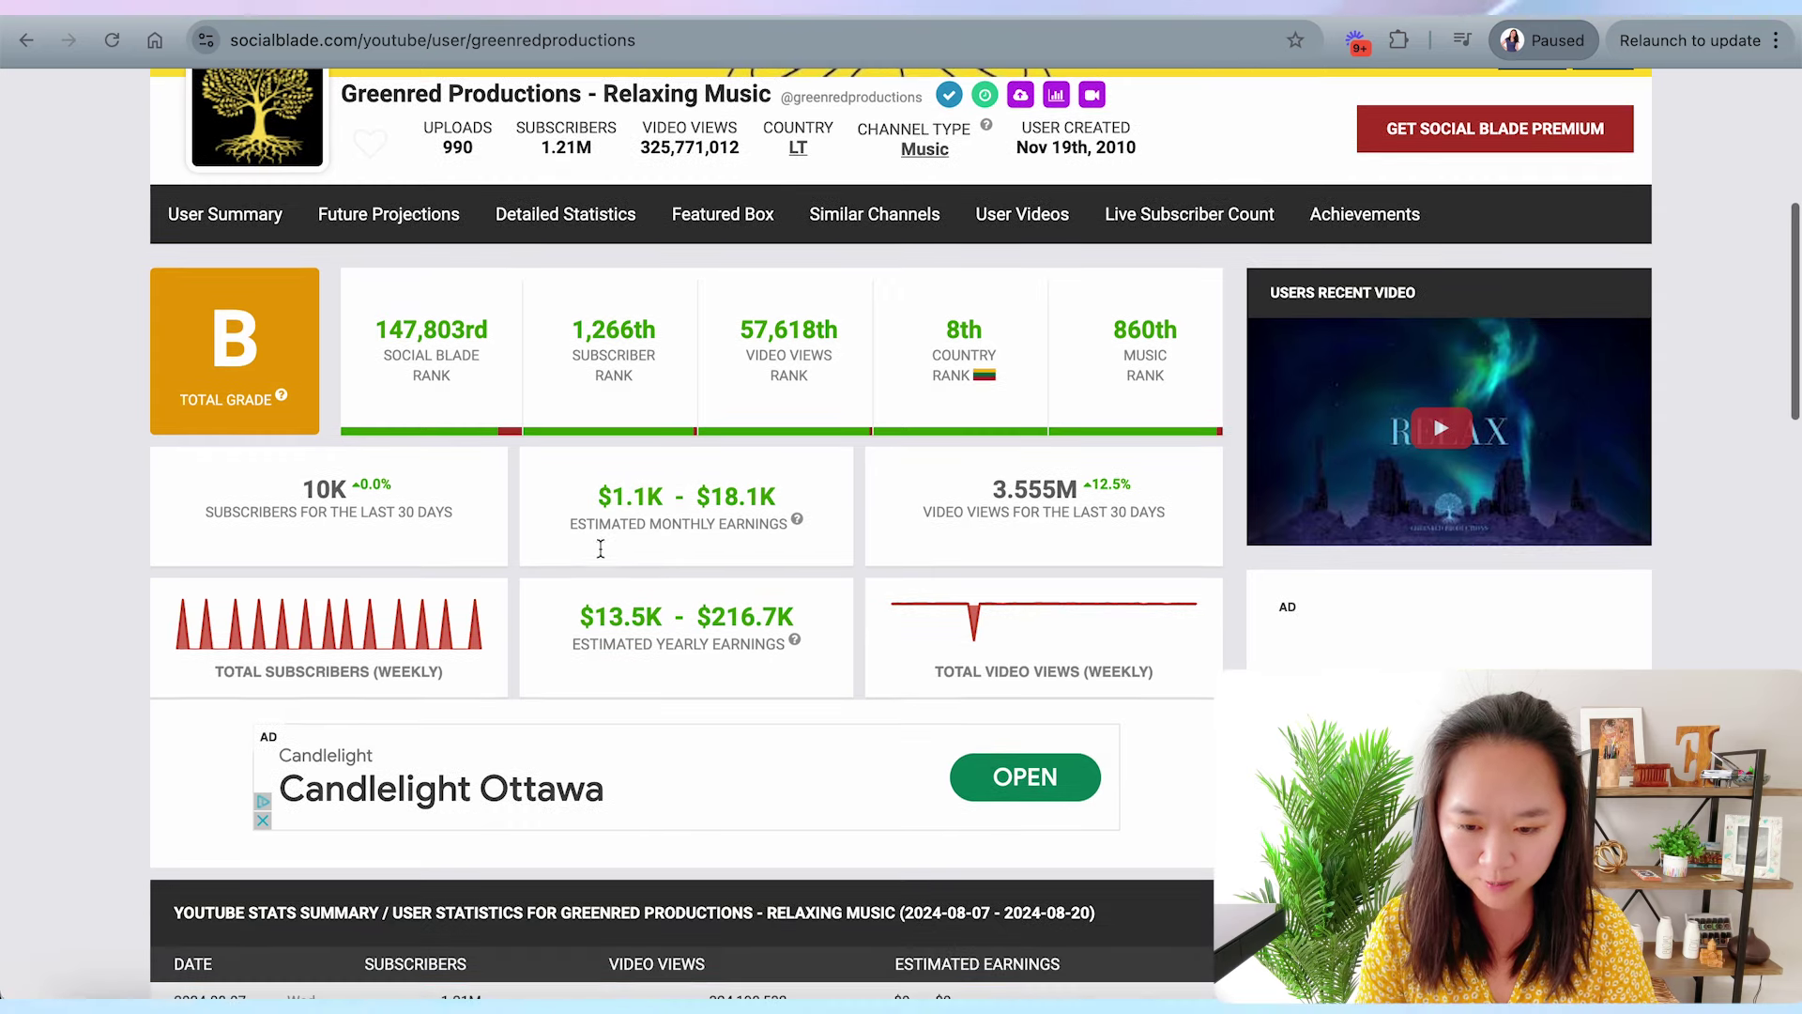
Step: Highlight the $13.5K–$216.7K estimated yearly earnings range on Greenred Productions' Social Blade page
{"action": "left_click_drag", "start_coordinate": [582, 617], "coordinate": [639, 616]}
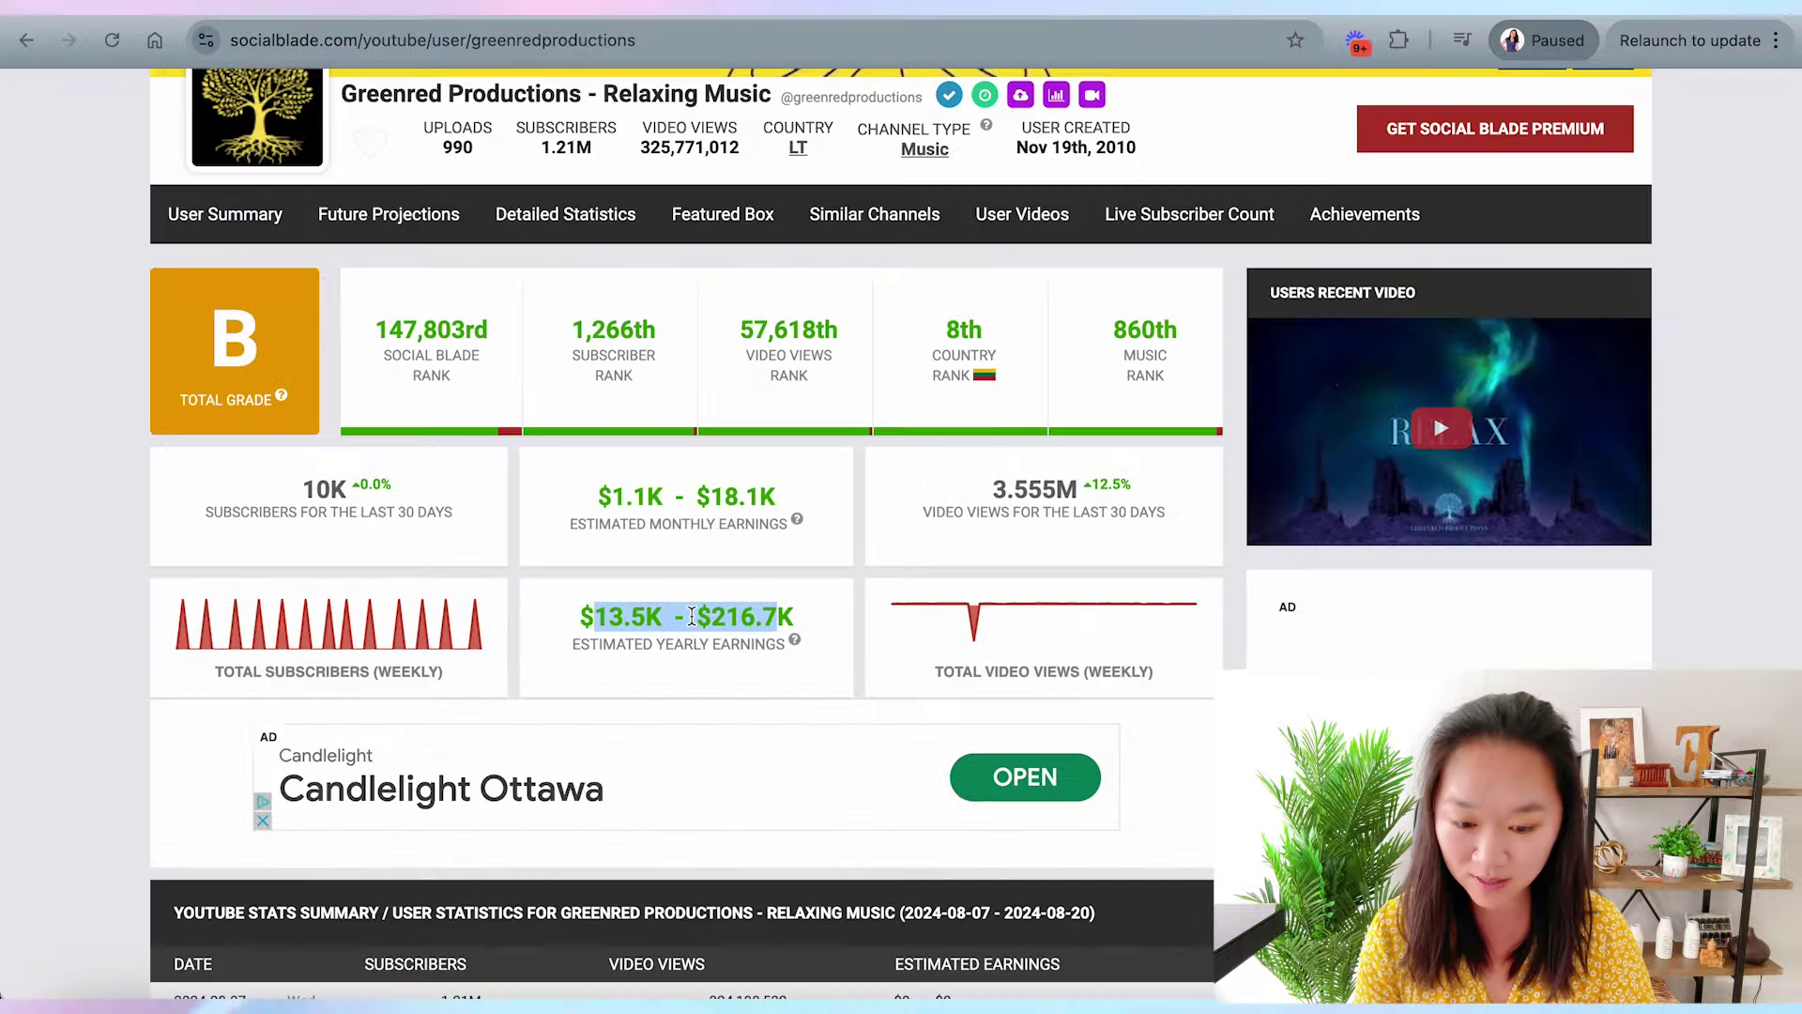
{"action": "scroll", "coordinate": [691, 616], "scroll_direction": "up", "scroll_amount": 4}
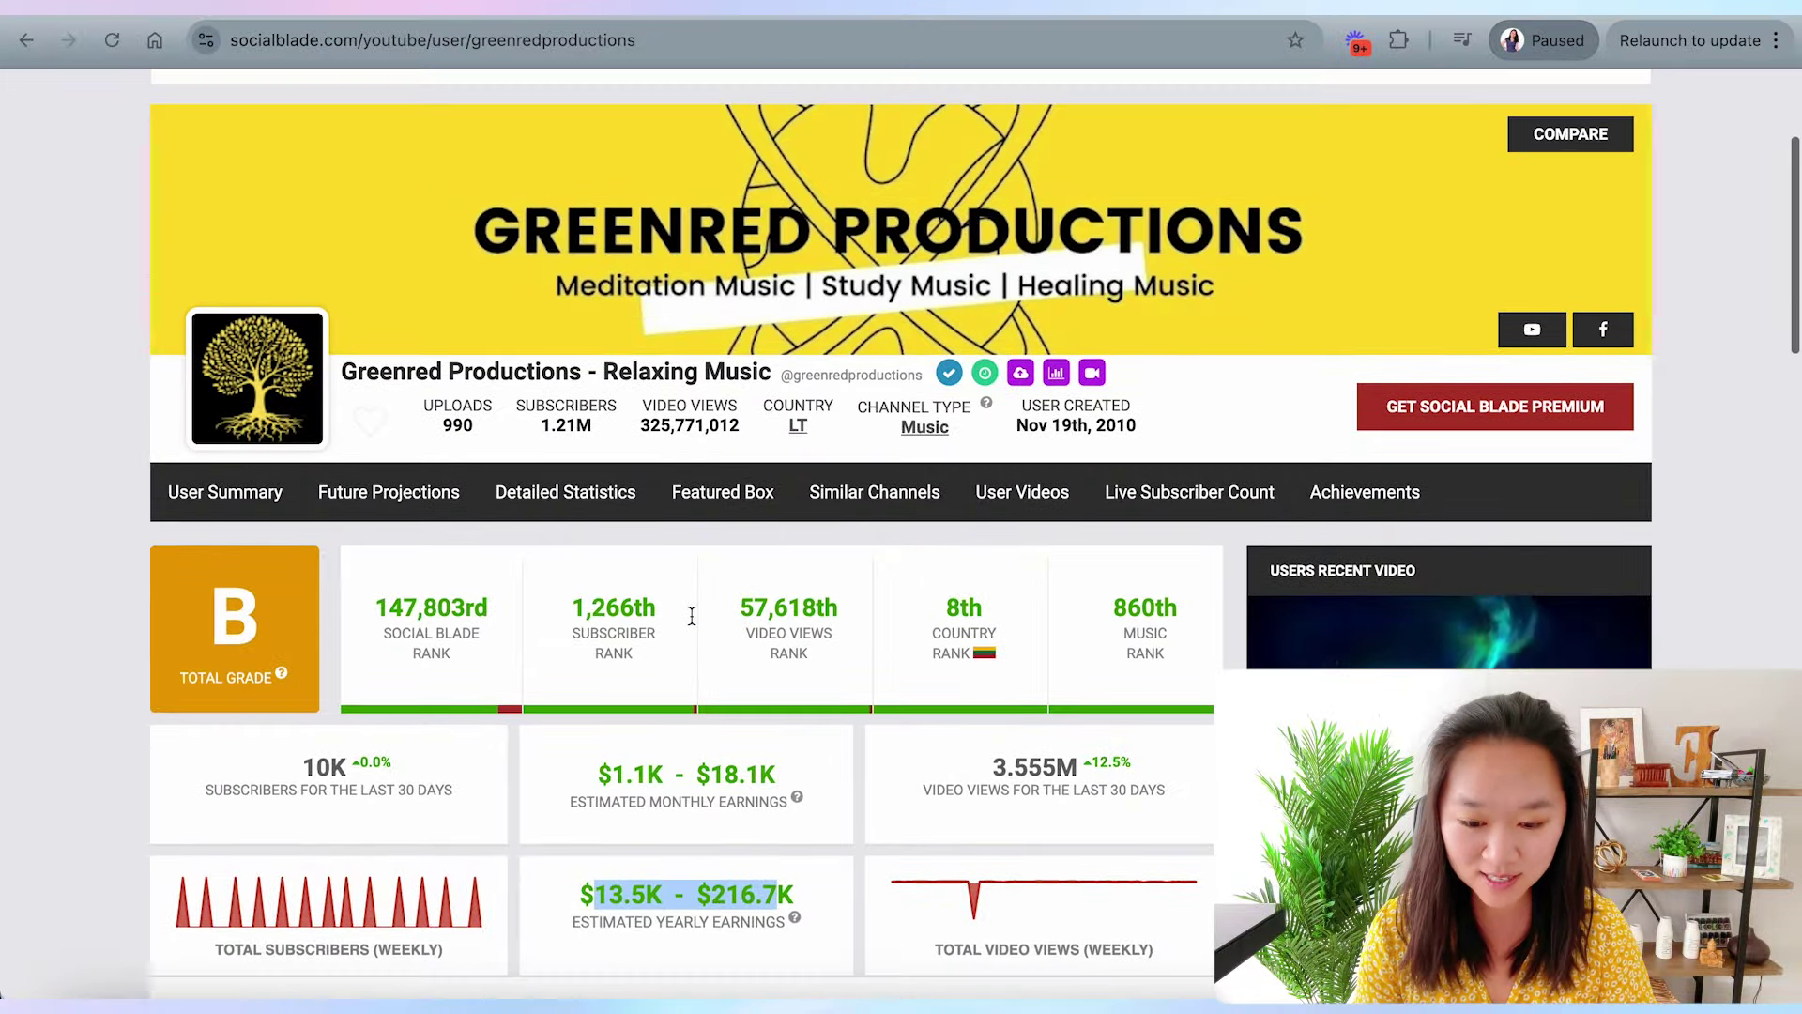
{"action": "scroll", "coordinate": [692, 624], "scroll_direction": "down", "scroll_amount": 1}
{"action": "scroll", "coordinate": [692, 625], "scroll_direction": "up", "scroll_amount": 5}
{"action": "scroll", "coordinate": [693, 624], "scroll_direction": "up", "scroll_amount": 2}
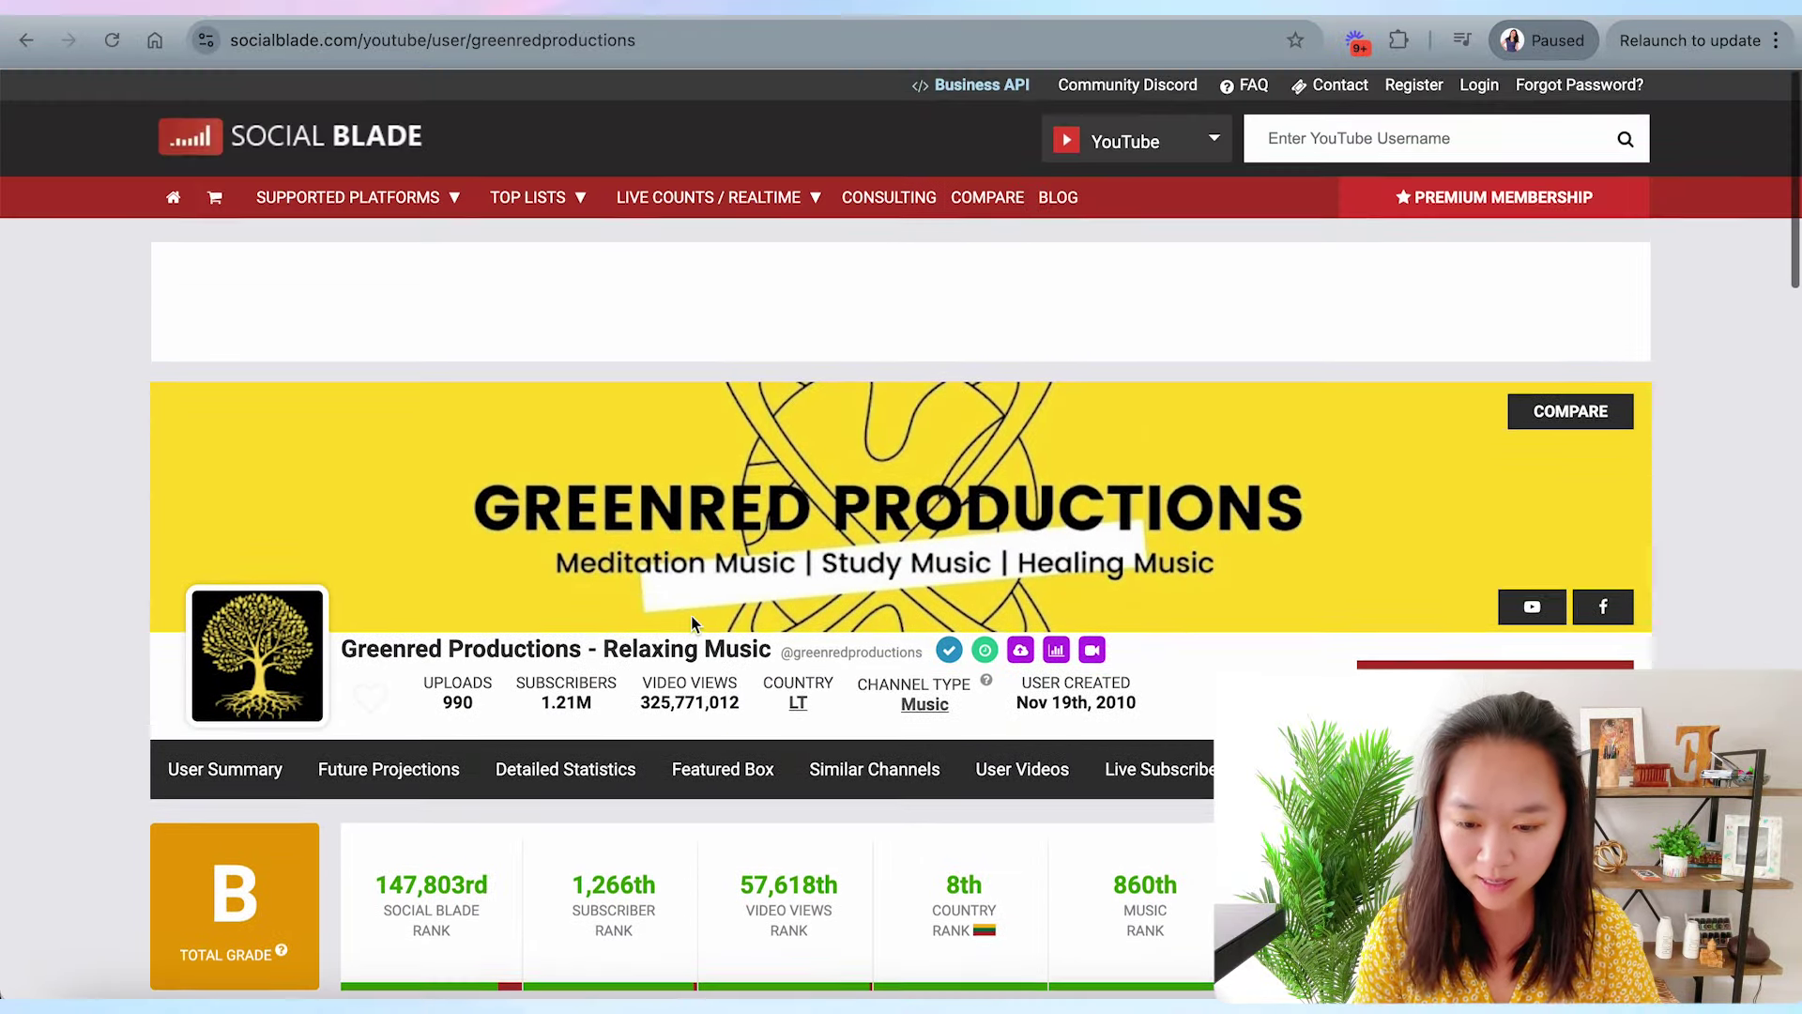
{"action": "scroll", "coordinate": [564, 564], "scroll_direction": "down", "scroll_amount": 2}
{"action": "scroll", "coordinate": [537, 496], "scroll_direction": "down", "scroll_amount": 1}
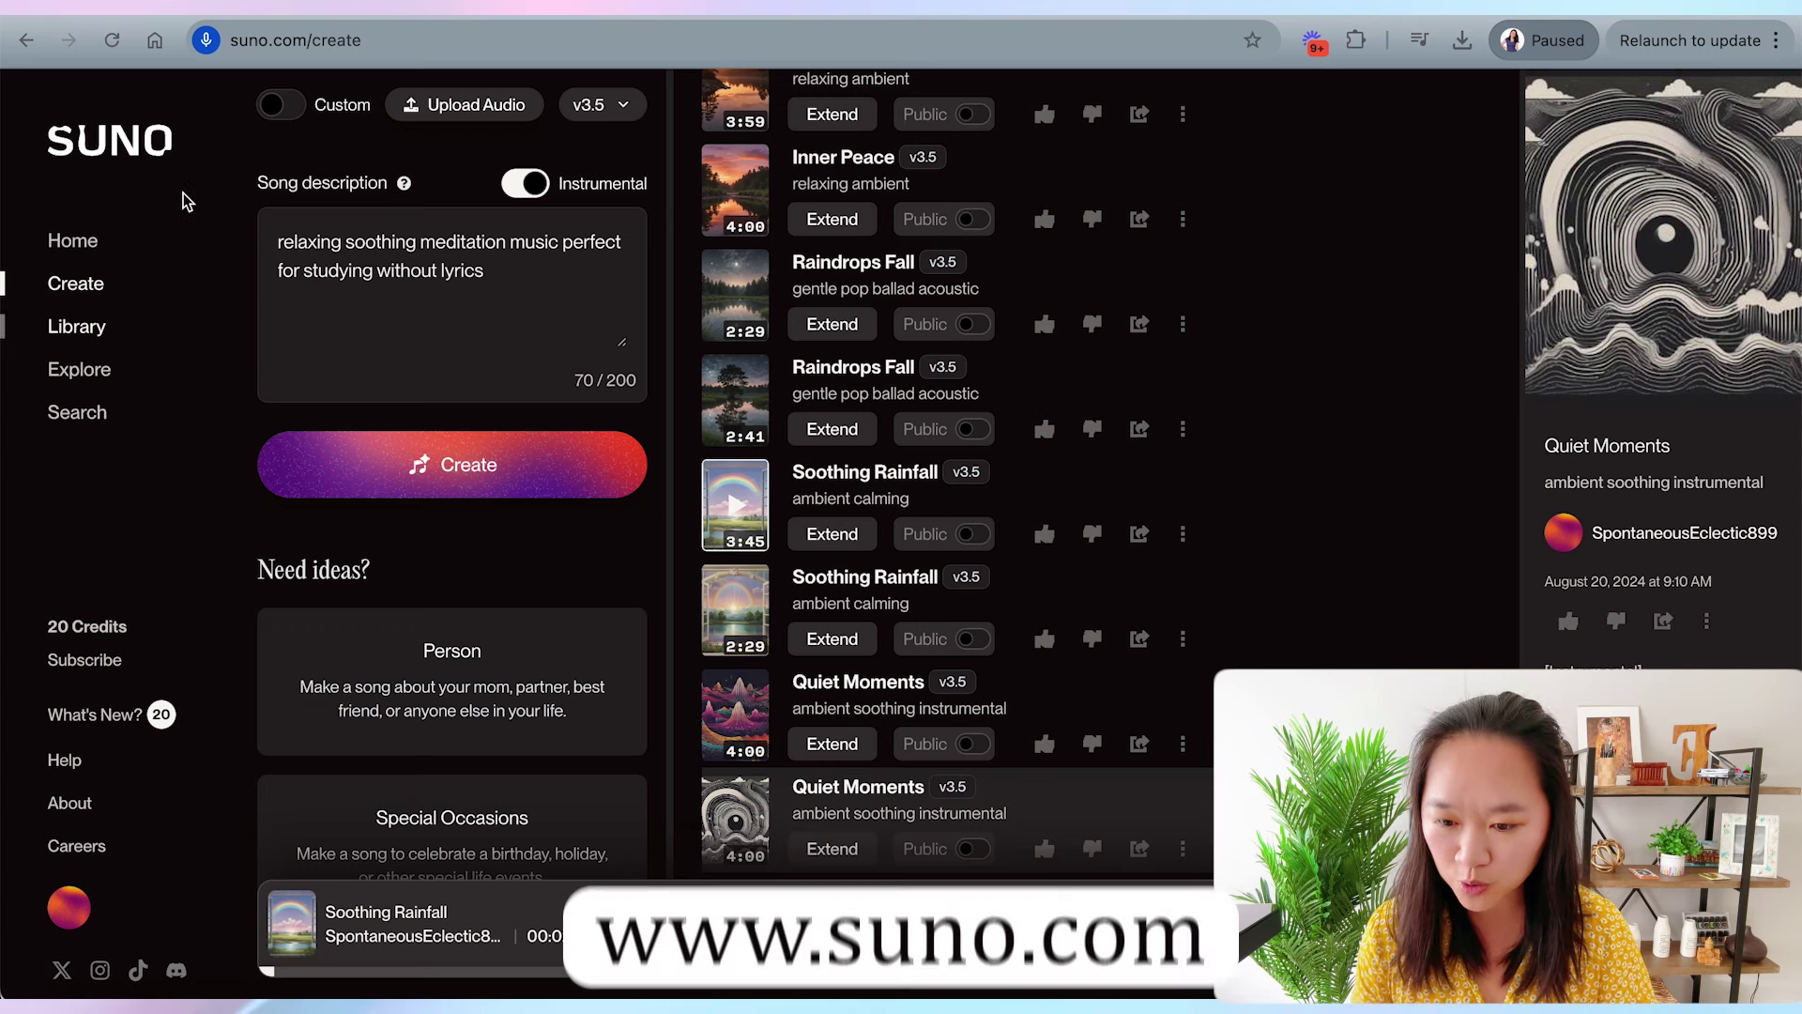
{"action": "left_click", "coordinate": [267, 39]}
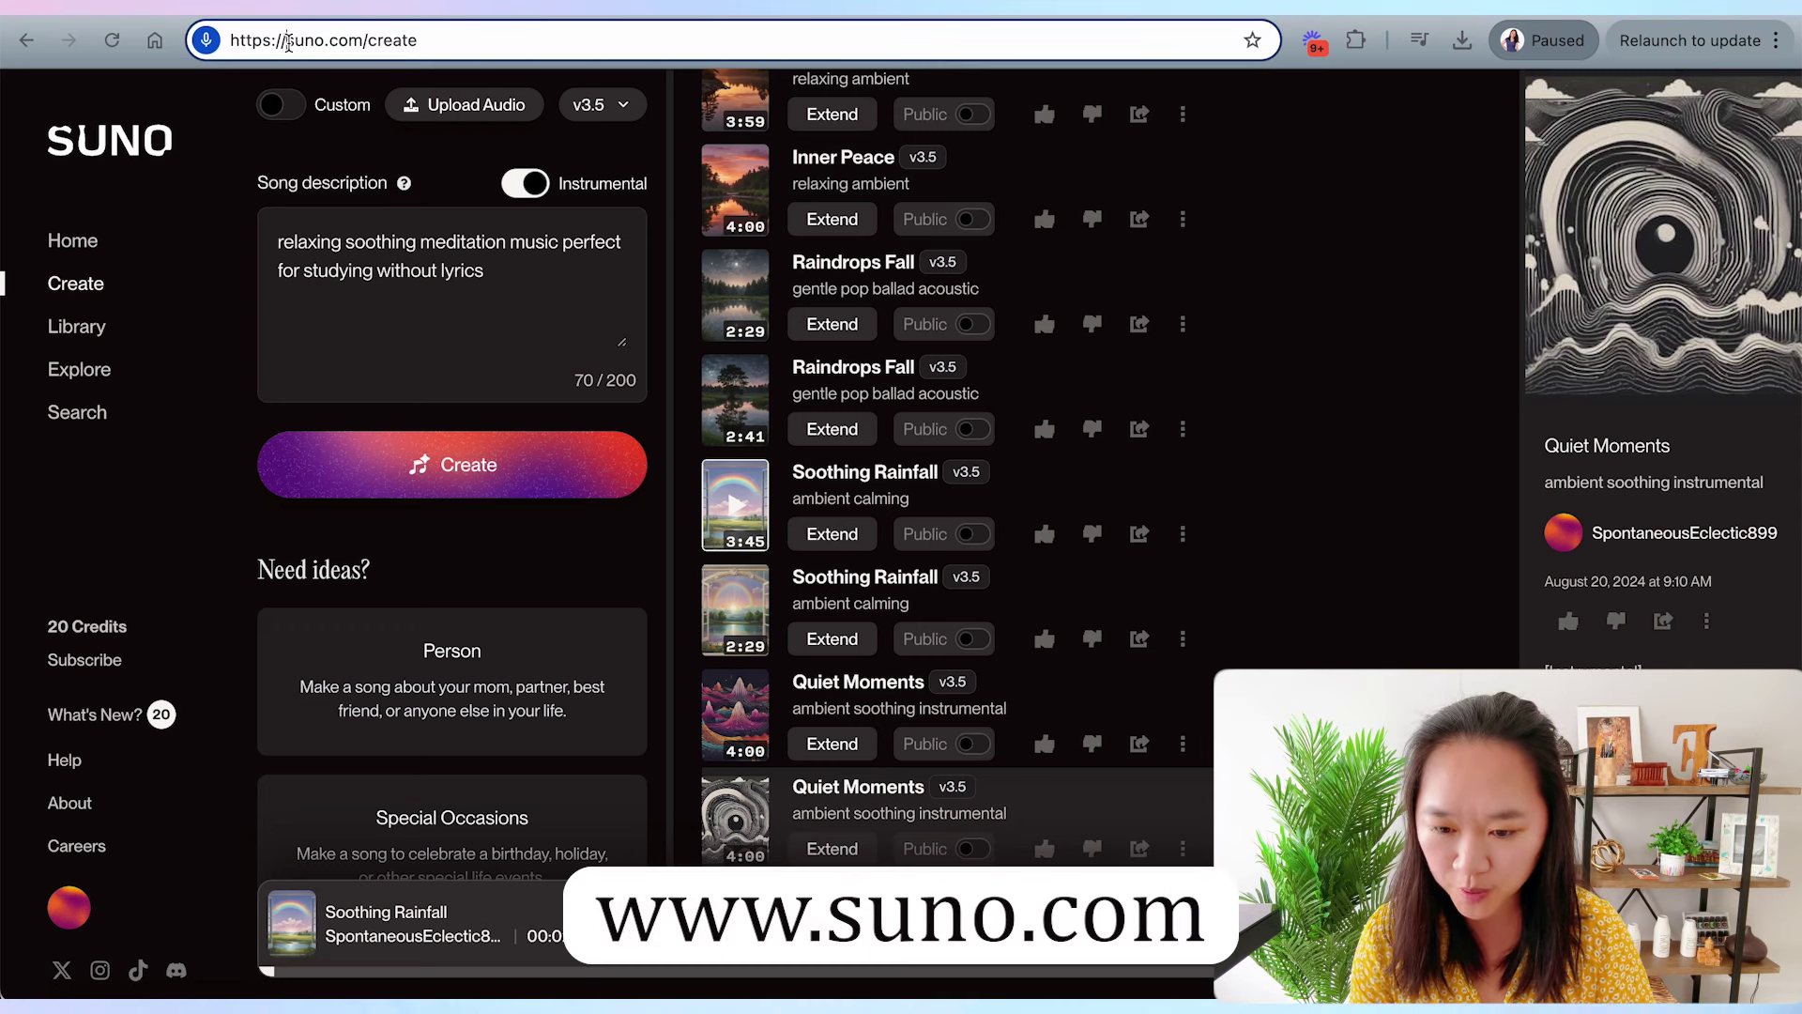
{"action": "left_click", "coordinate": [137, 489]}
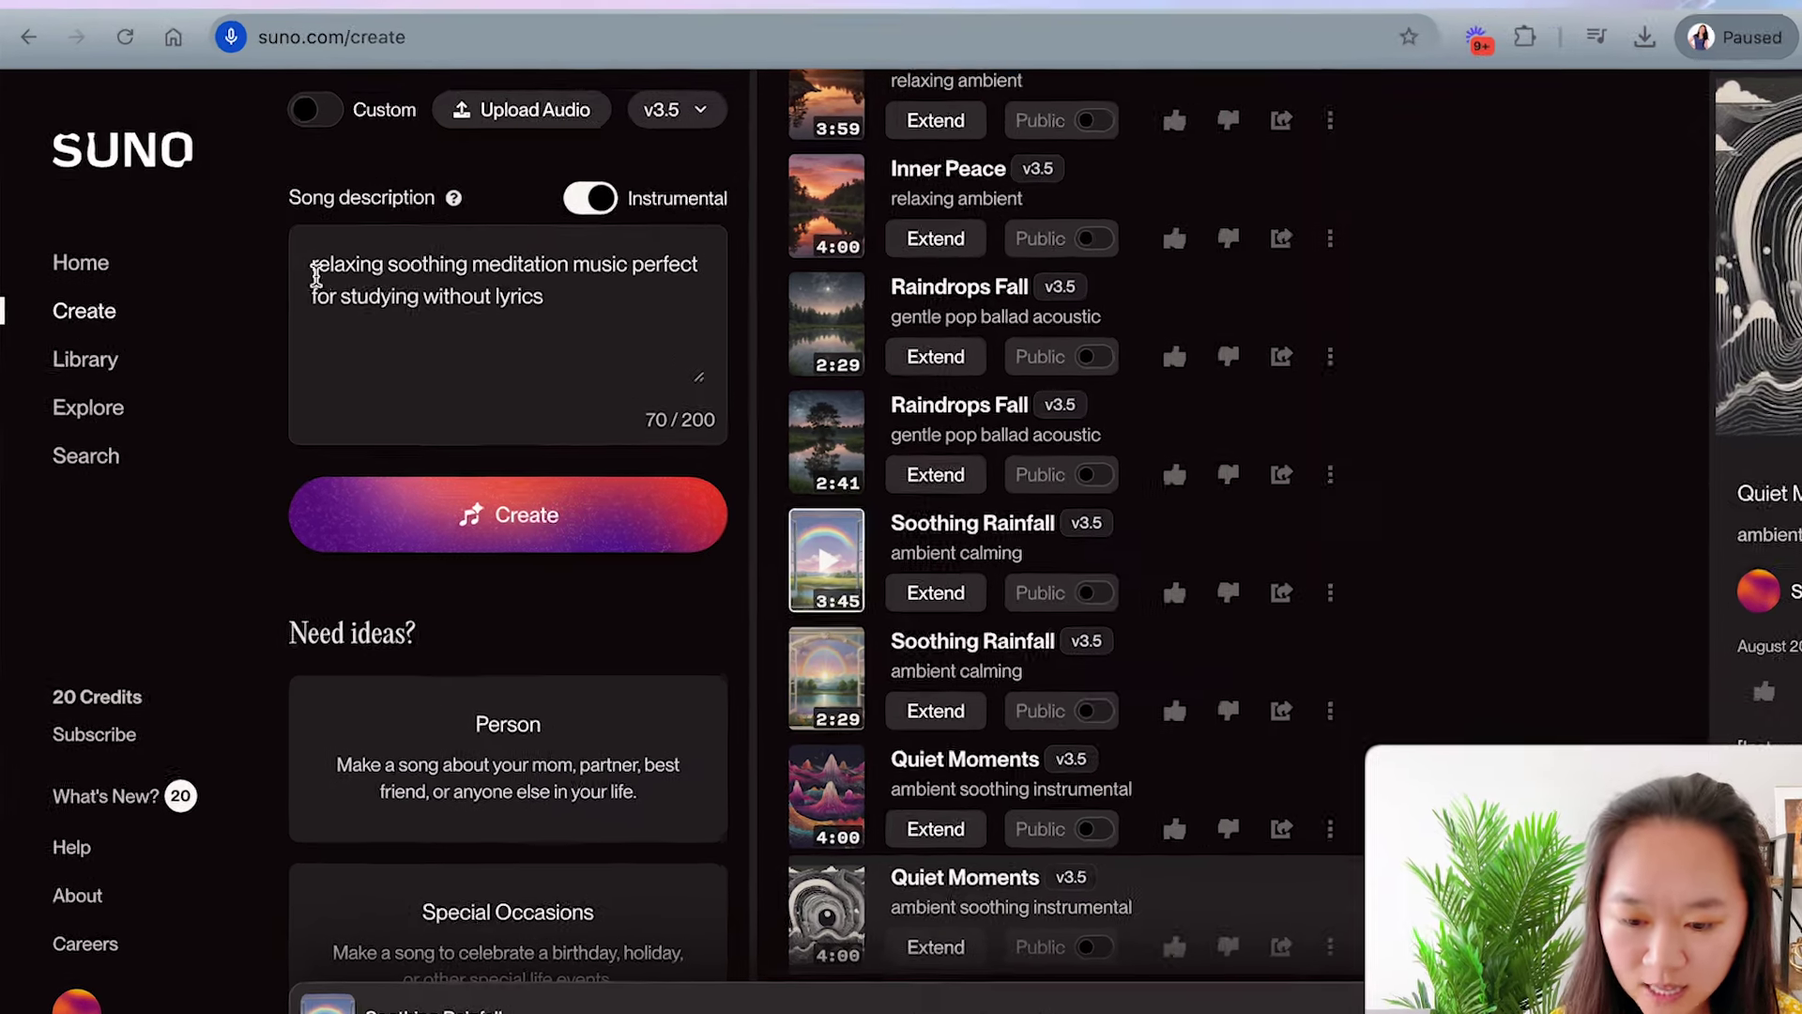
{"action": "left_click_drag", "start_coordinate": [278, 241], "coordinate": [486, 271]}
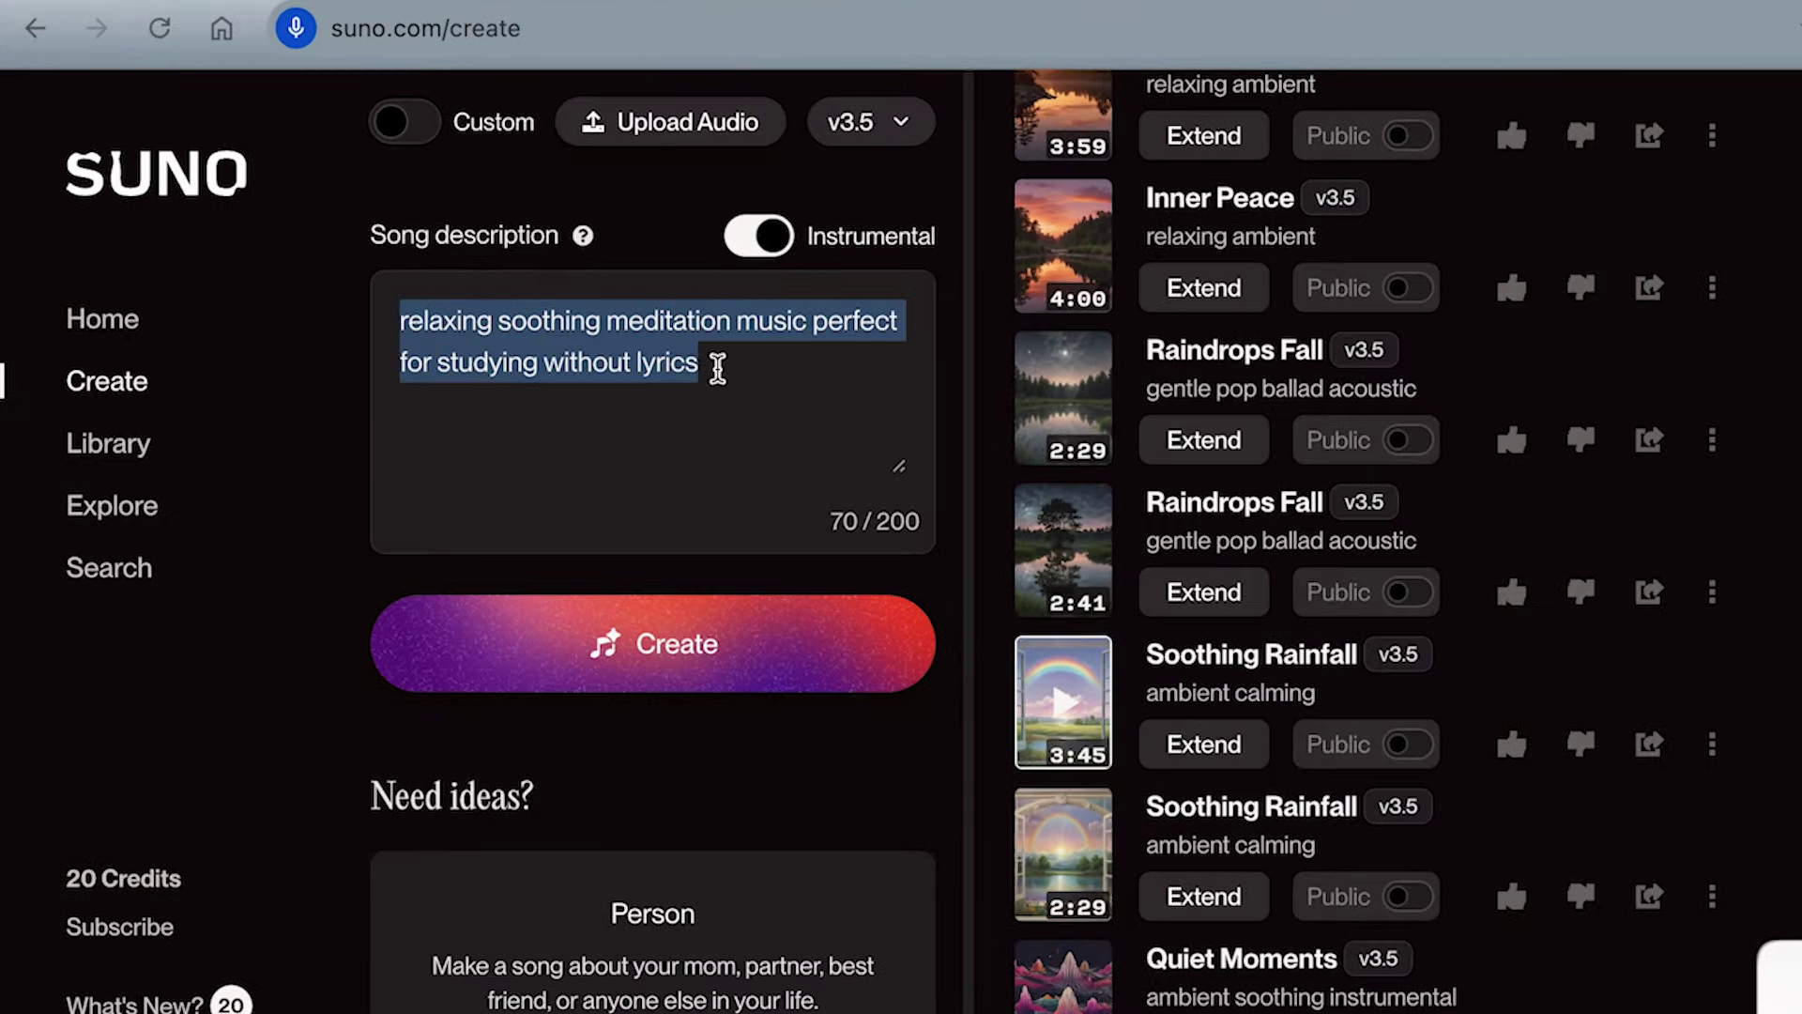
{"action": "left_click", "coordinate": [717, 368]}
{"action": "left_click_drag", "start_coordinate": [453, 355], "coordinate": [391, 334]}
{"action": "left_click", "coordinate": [404, 364]}
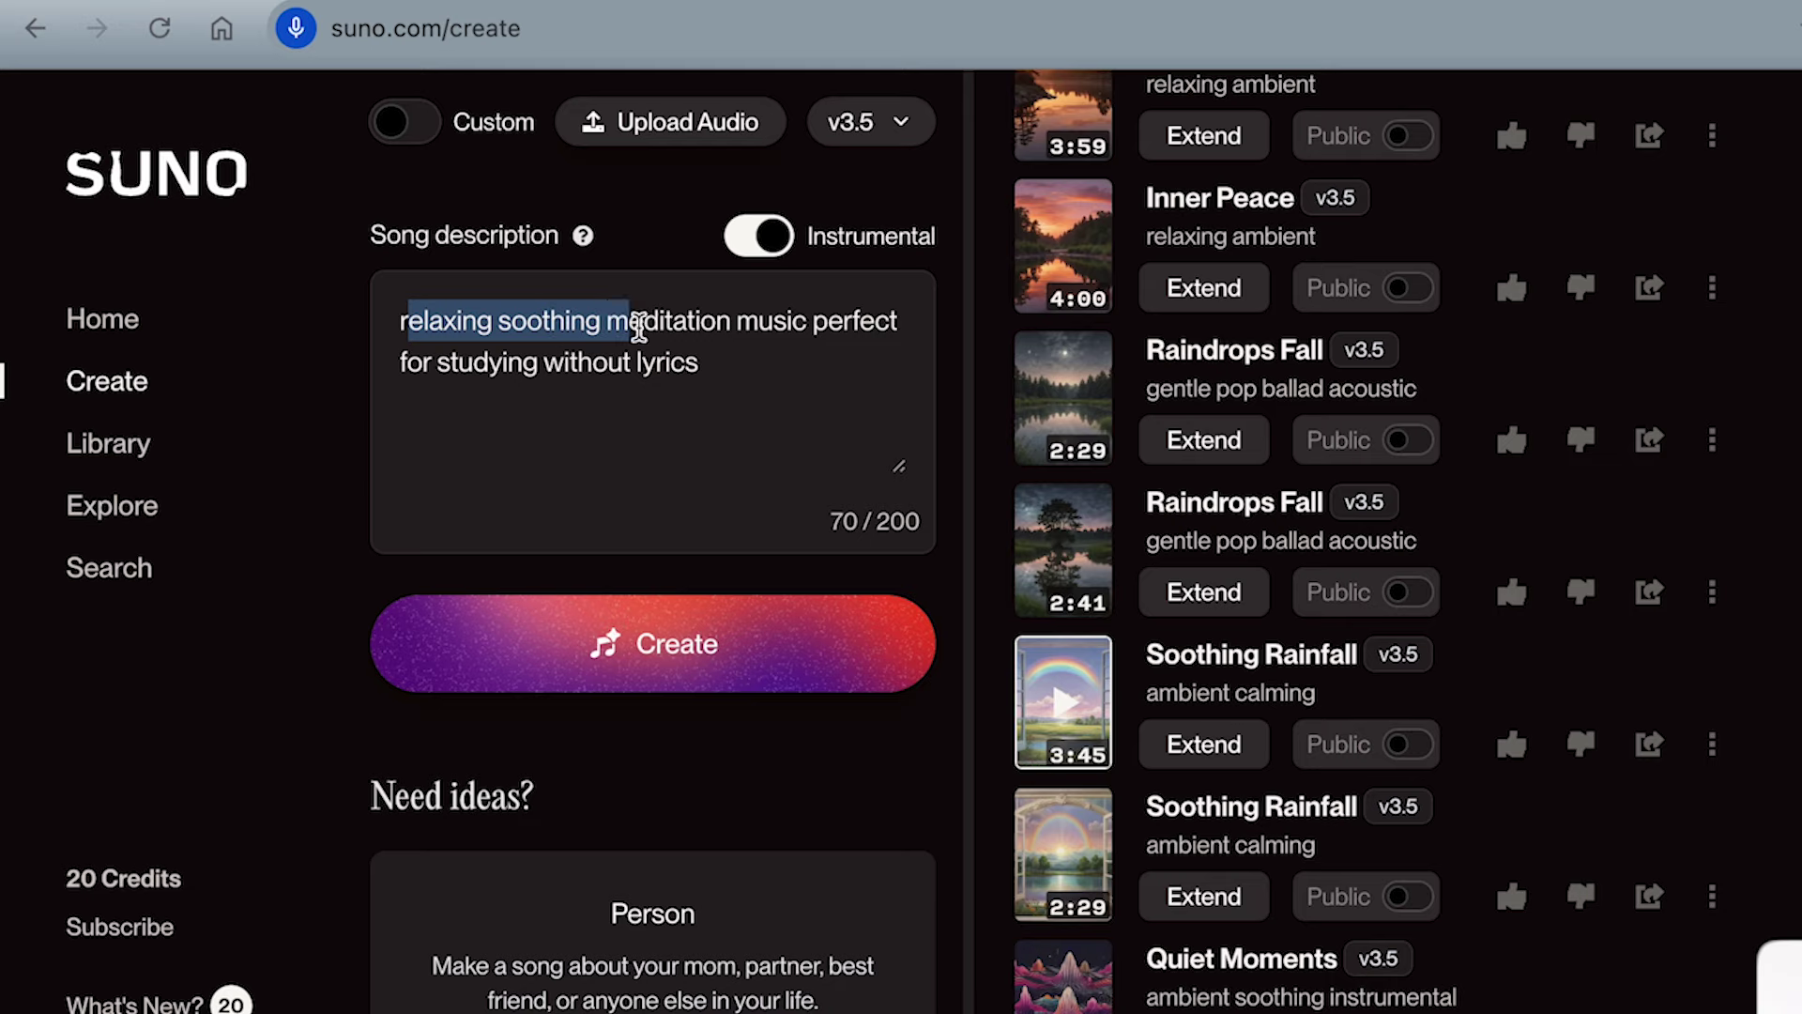
{"action": "left_click_drag", "start_coordinate": [780, 339], "coordinate": [511, 363]}
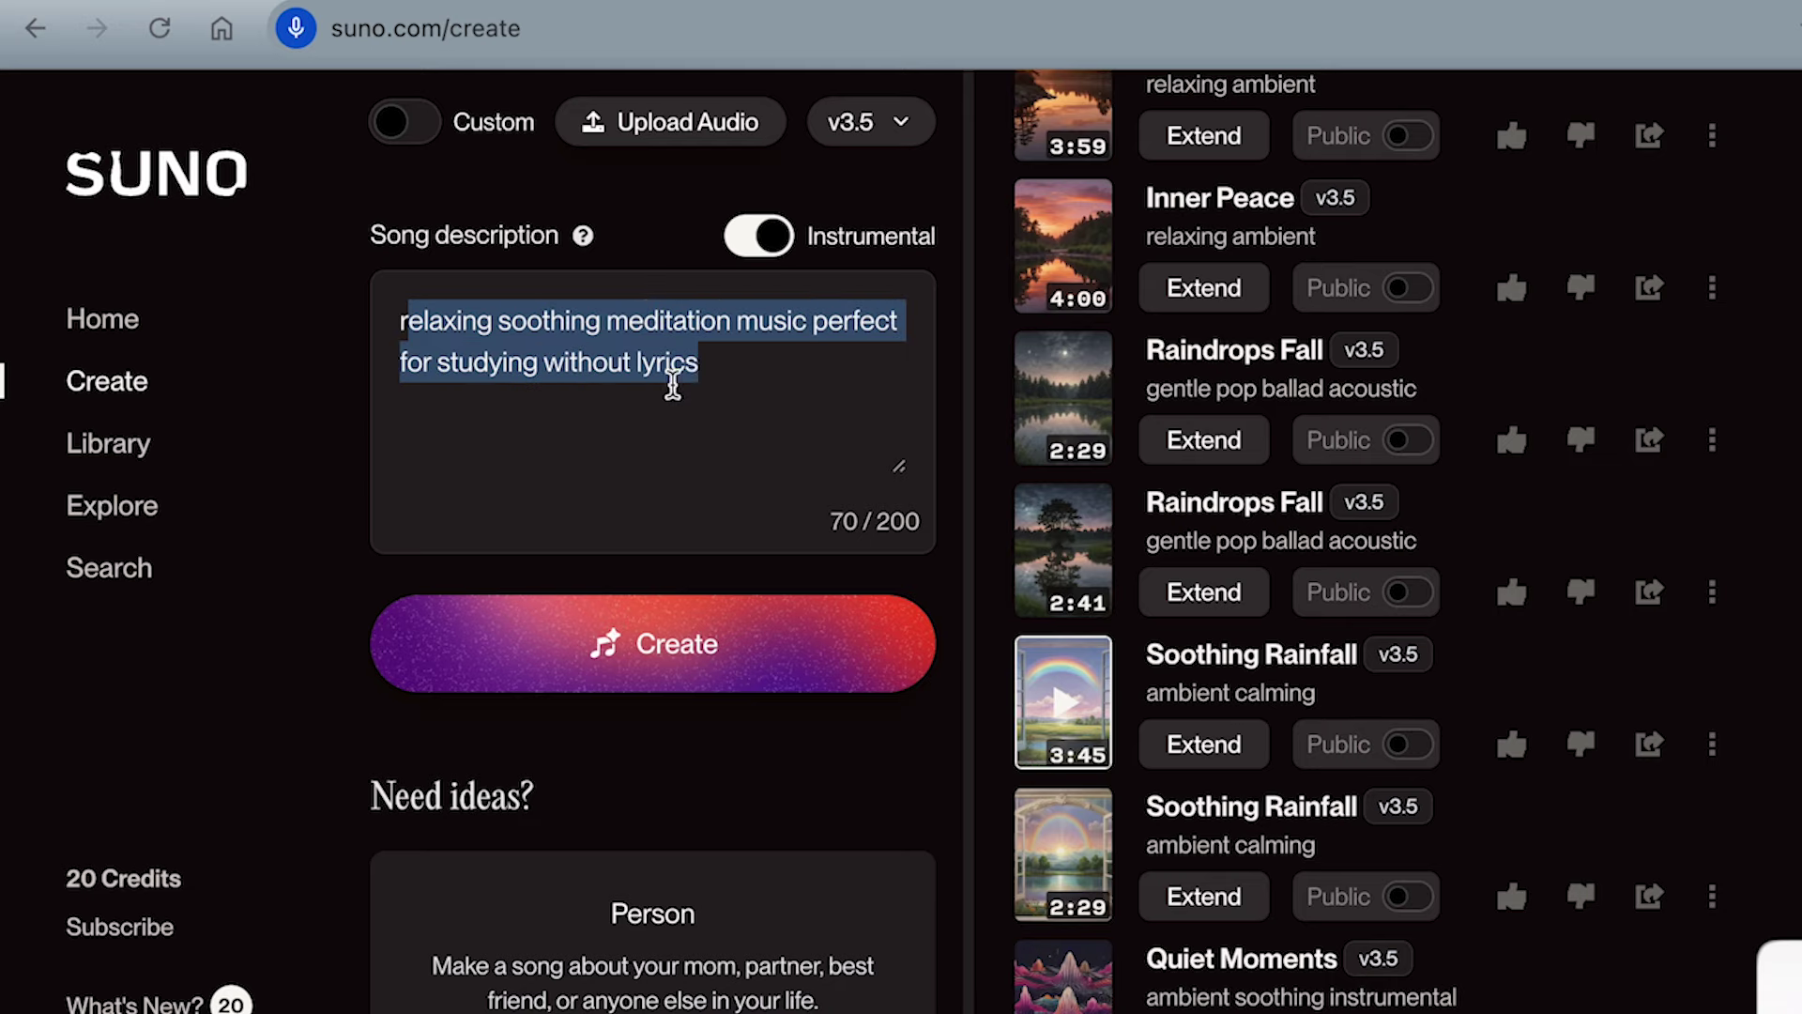
{"action": "left_click", "coordinate": [719, 383]}
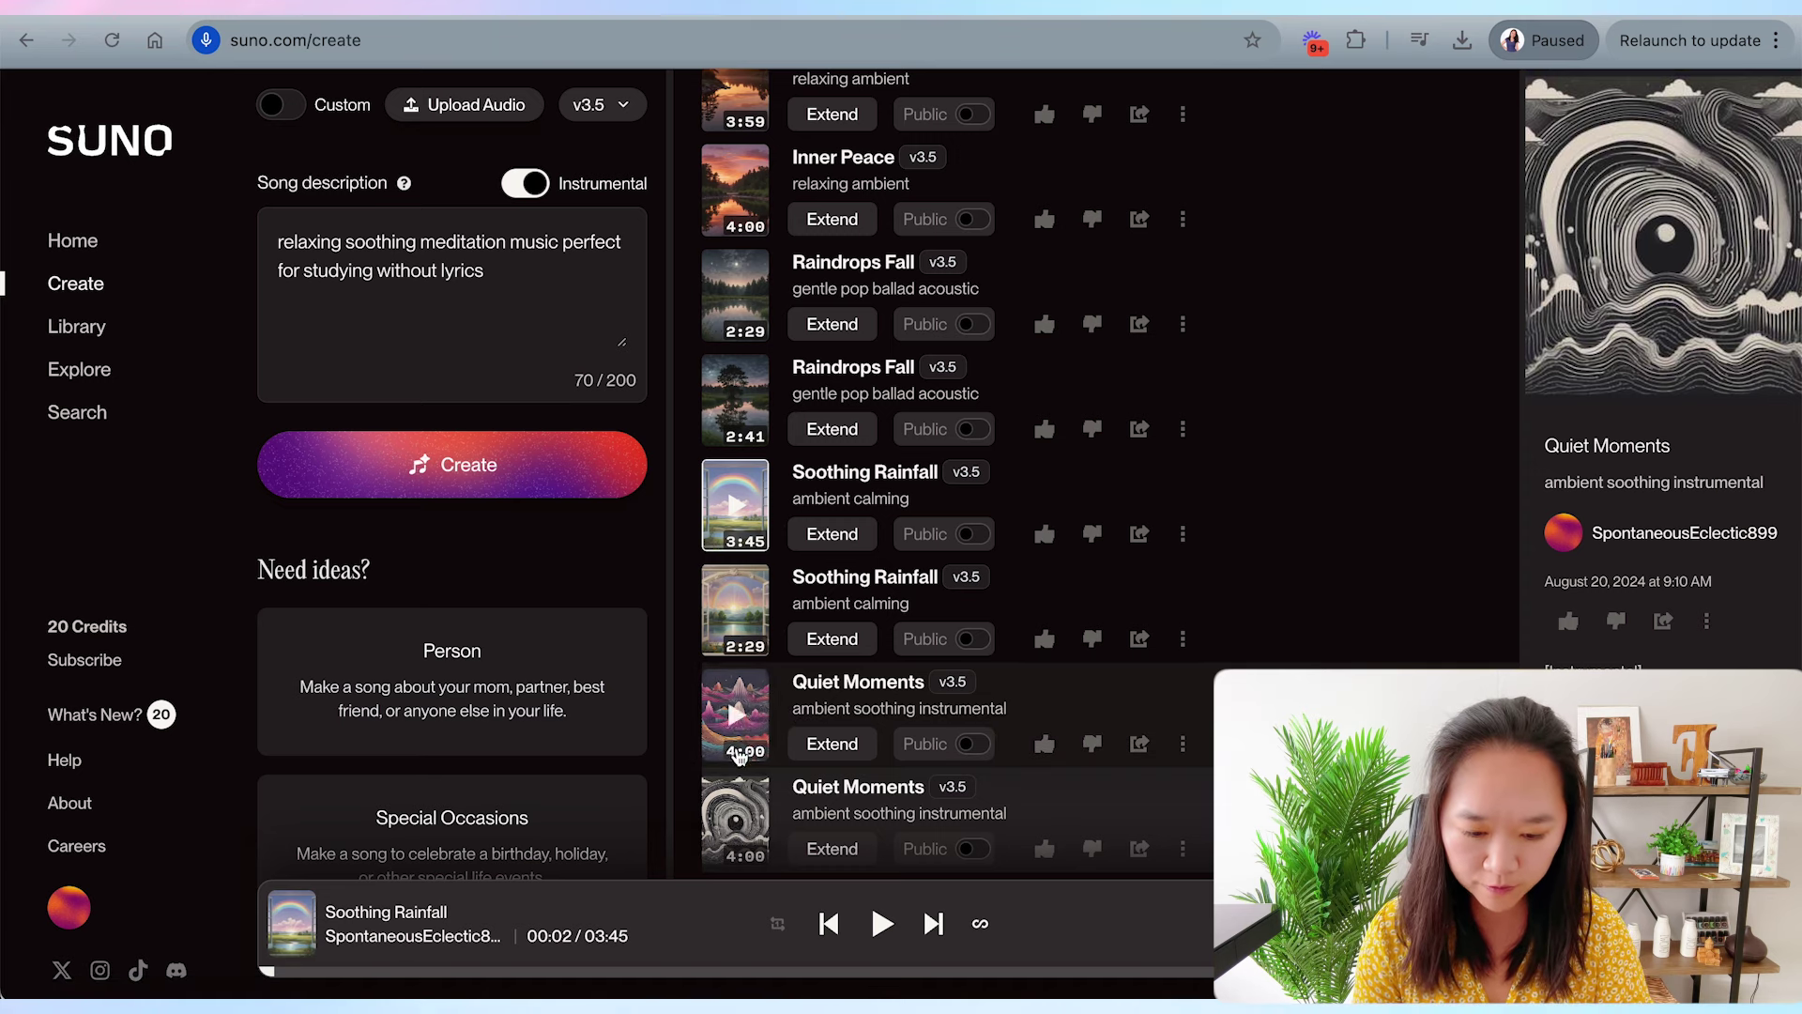
{"action": "mouse_move", "coordinate": [735, 711]}
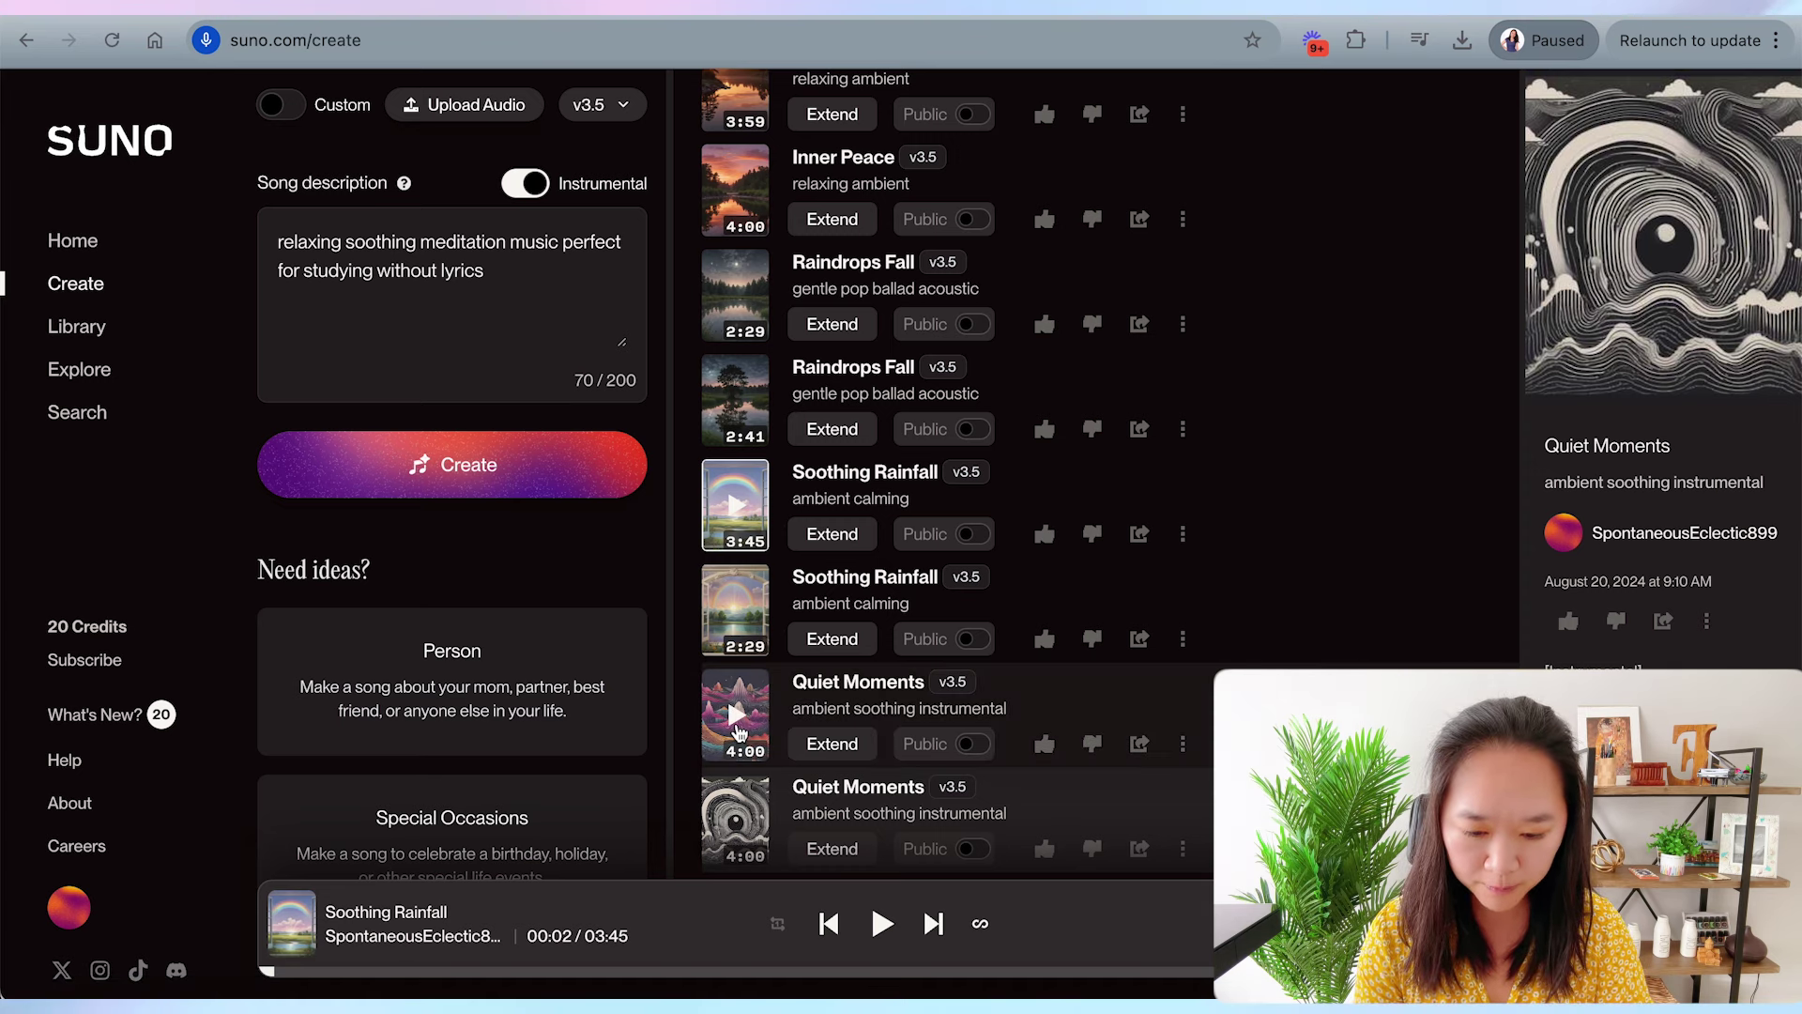
Step: Play and pause the first Quiet Moments version, play the second, then play 2:29 Soothing Rainfall
{"action": "left_click", "coordinate": [732, 720]}
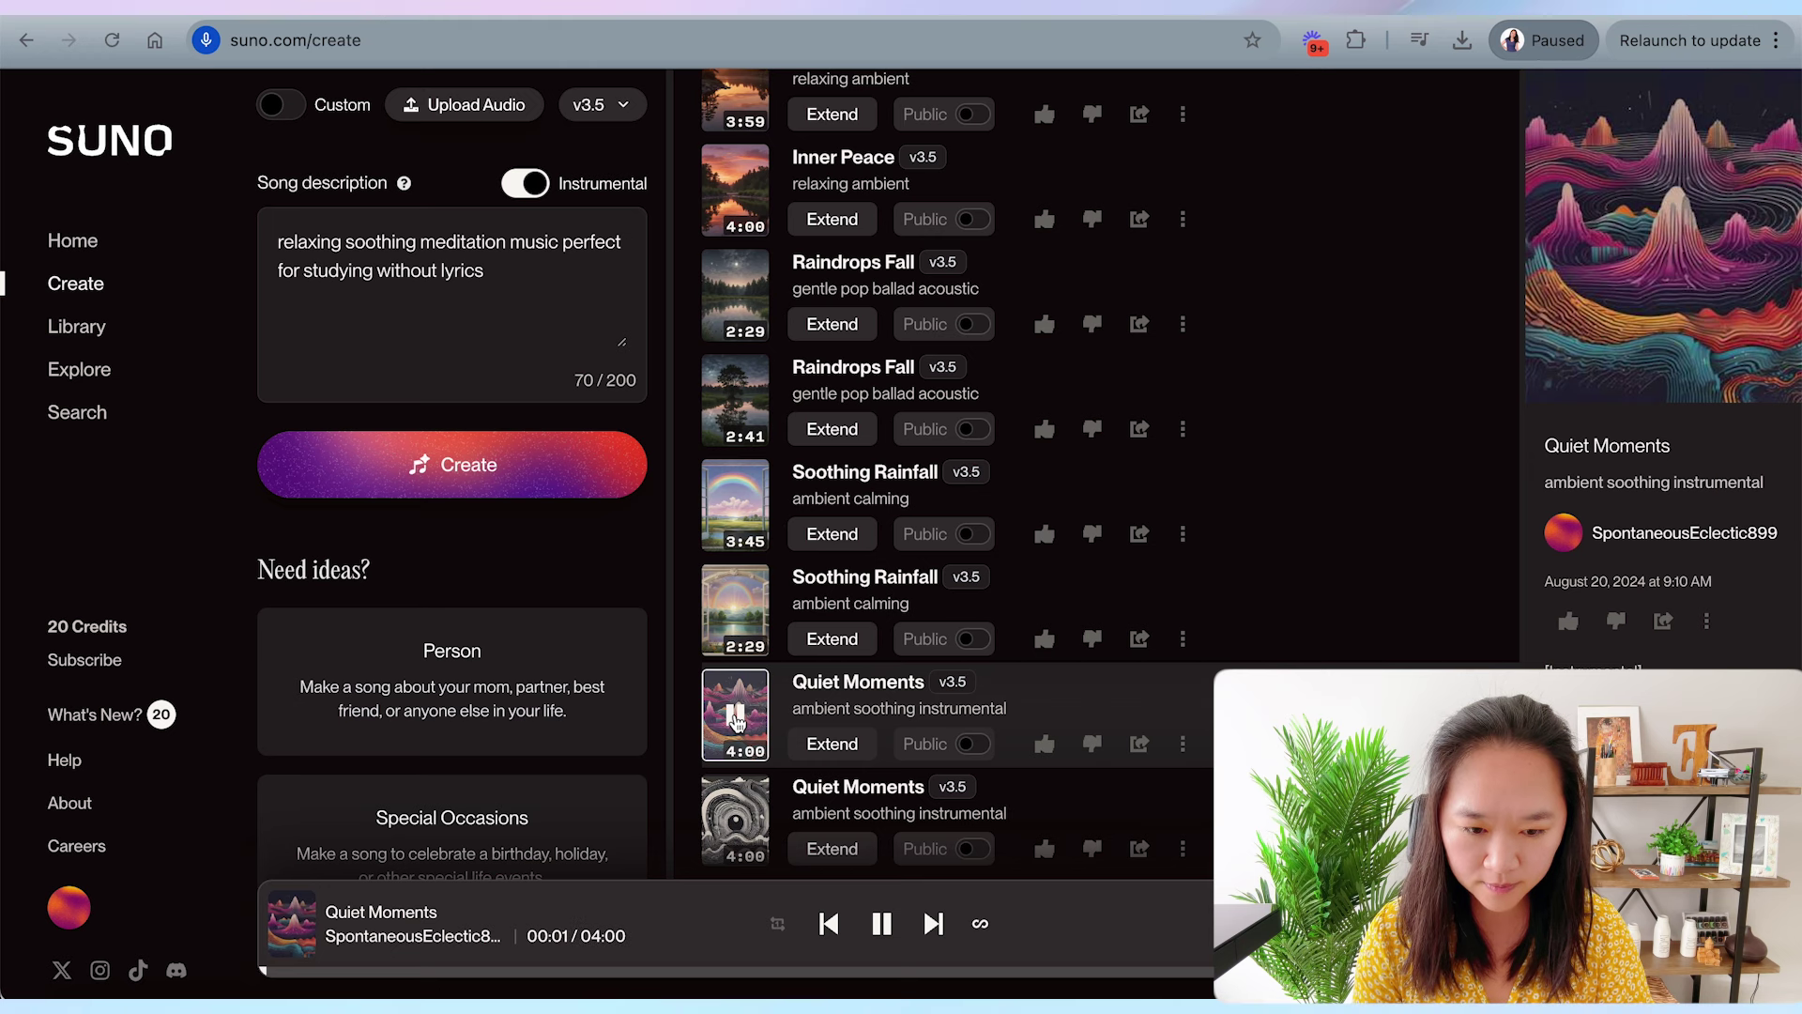
{"action": "left_click", "coordinate": [735, 716]}
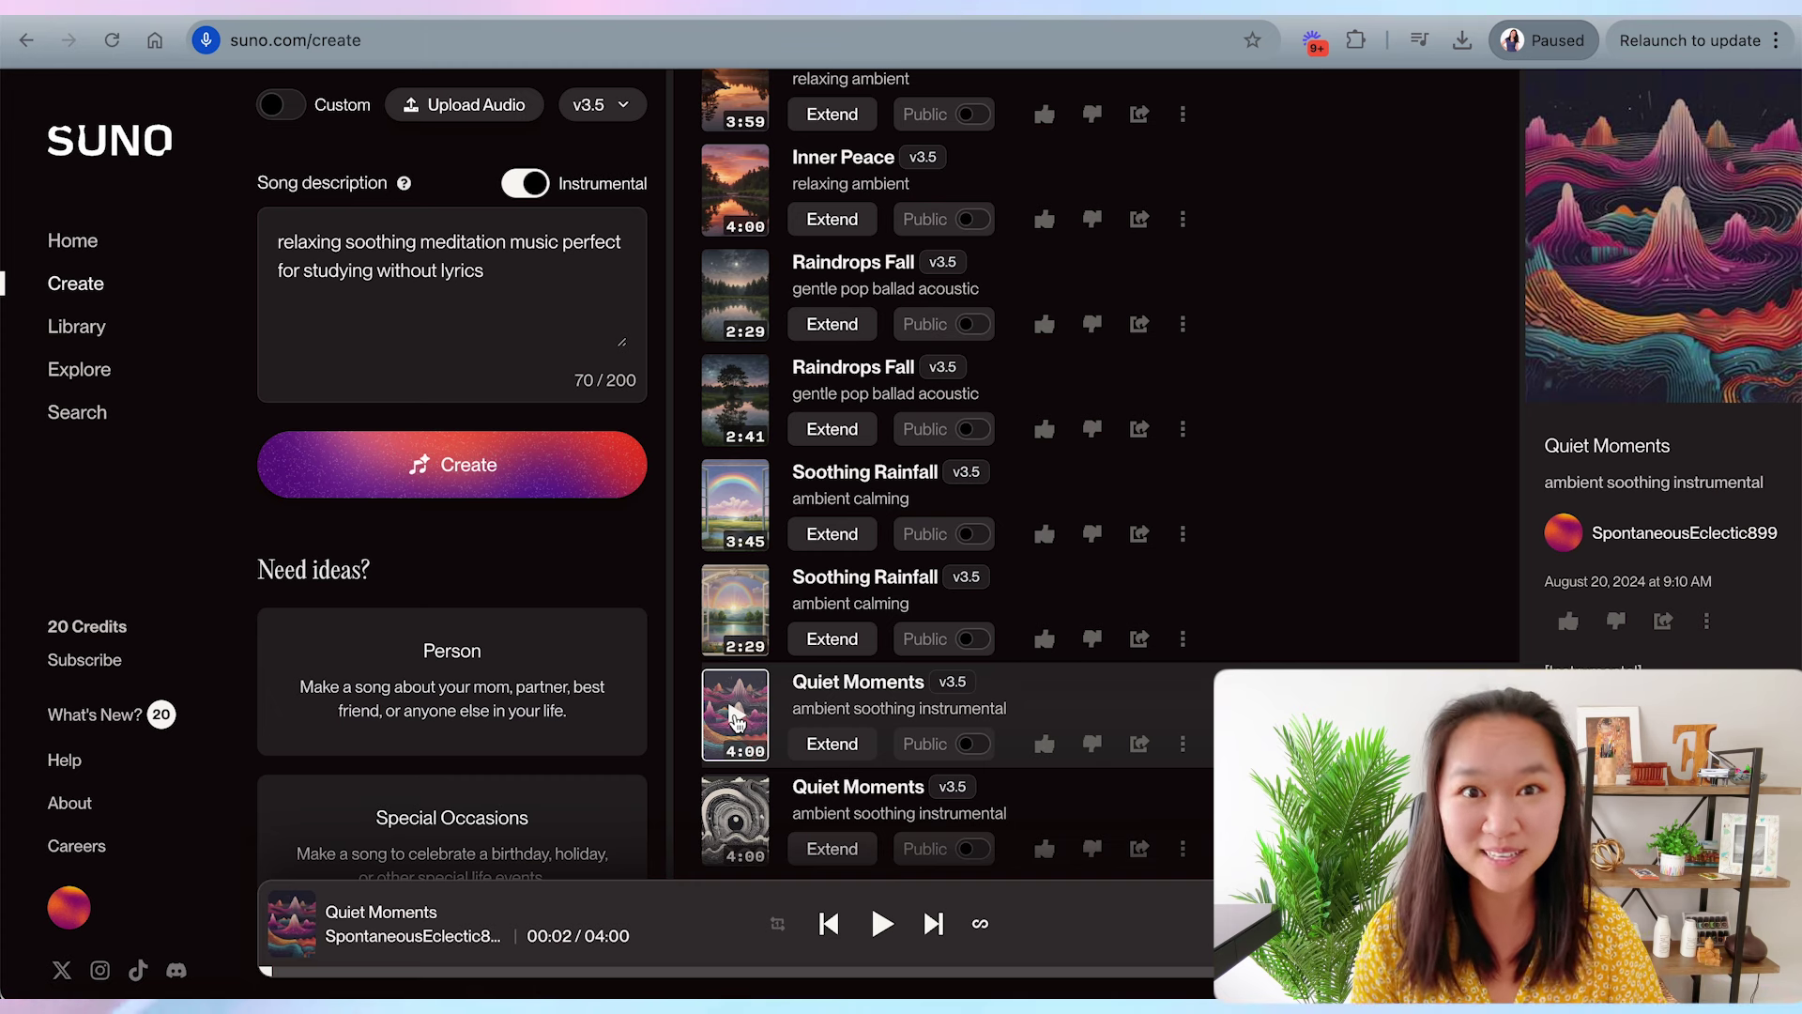
{"action": "mouse_move", "coordinate": [736, 820]}
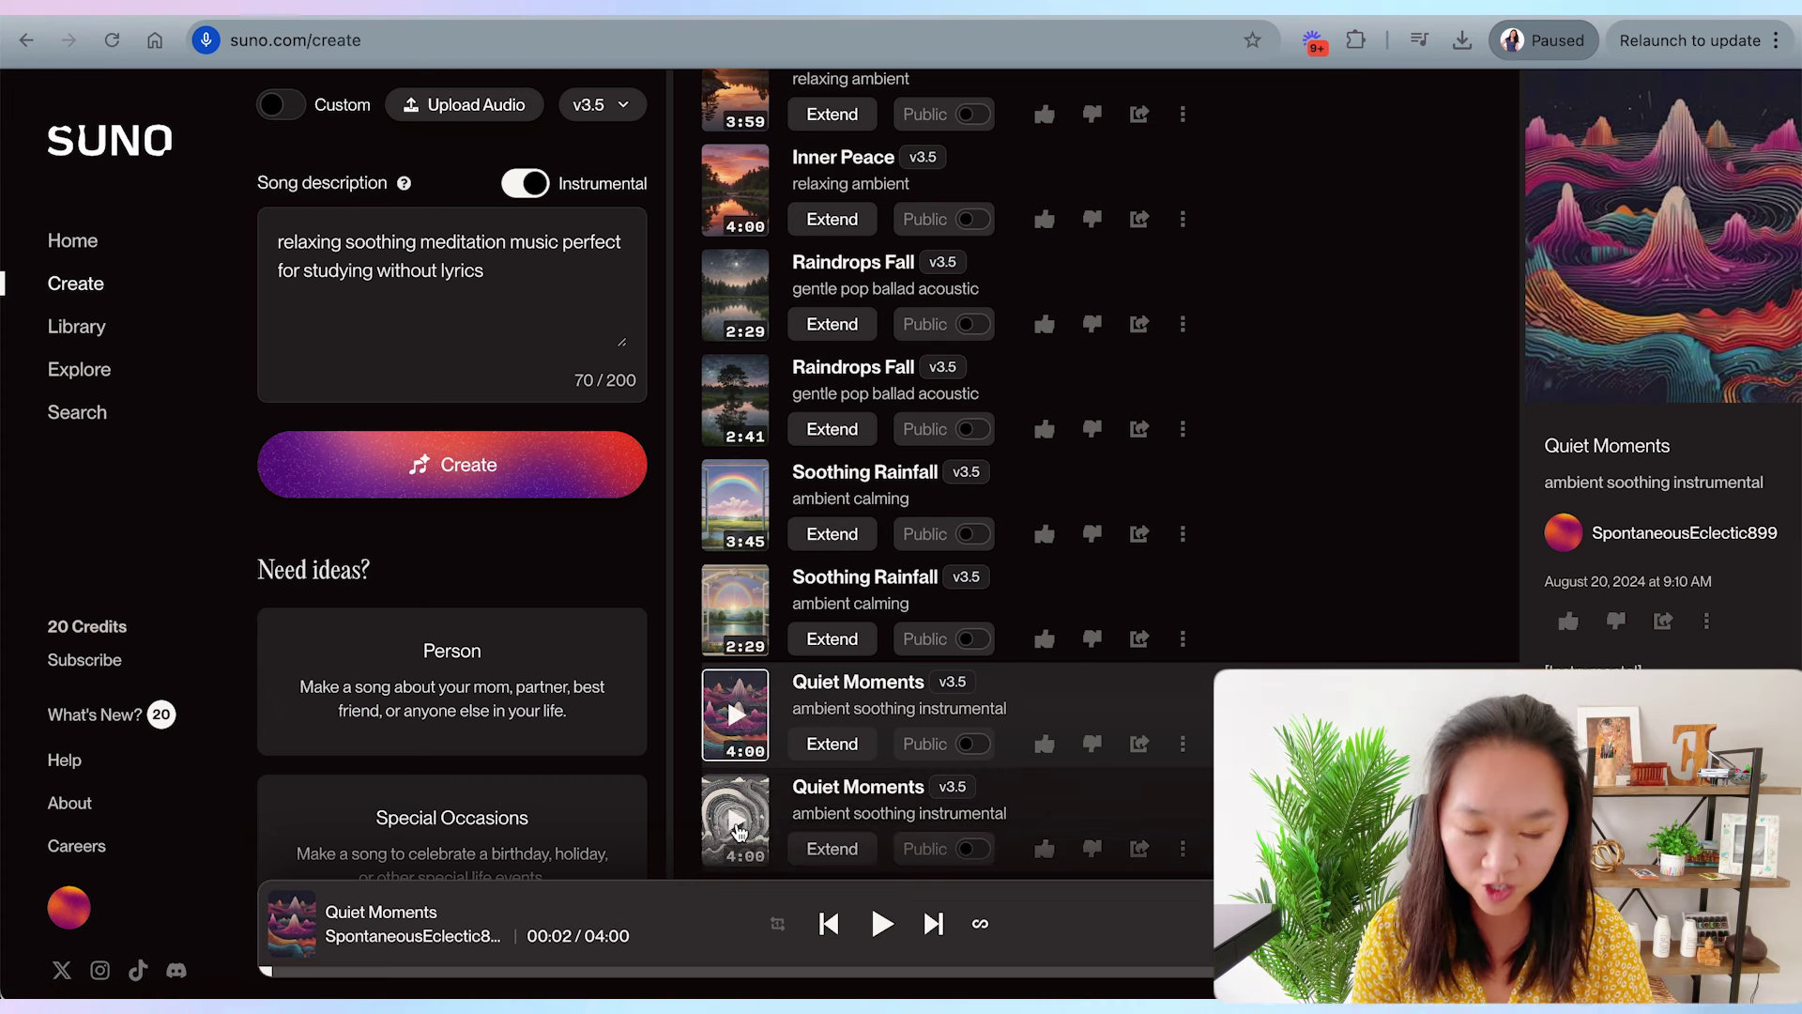
{"action": "left_click", "coordinate": [737, 829]}
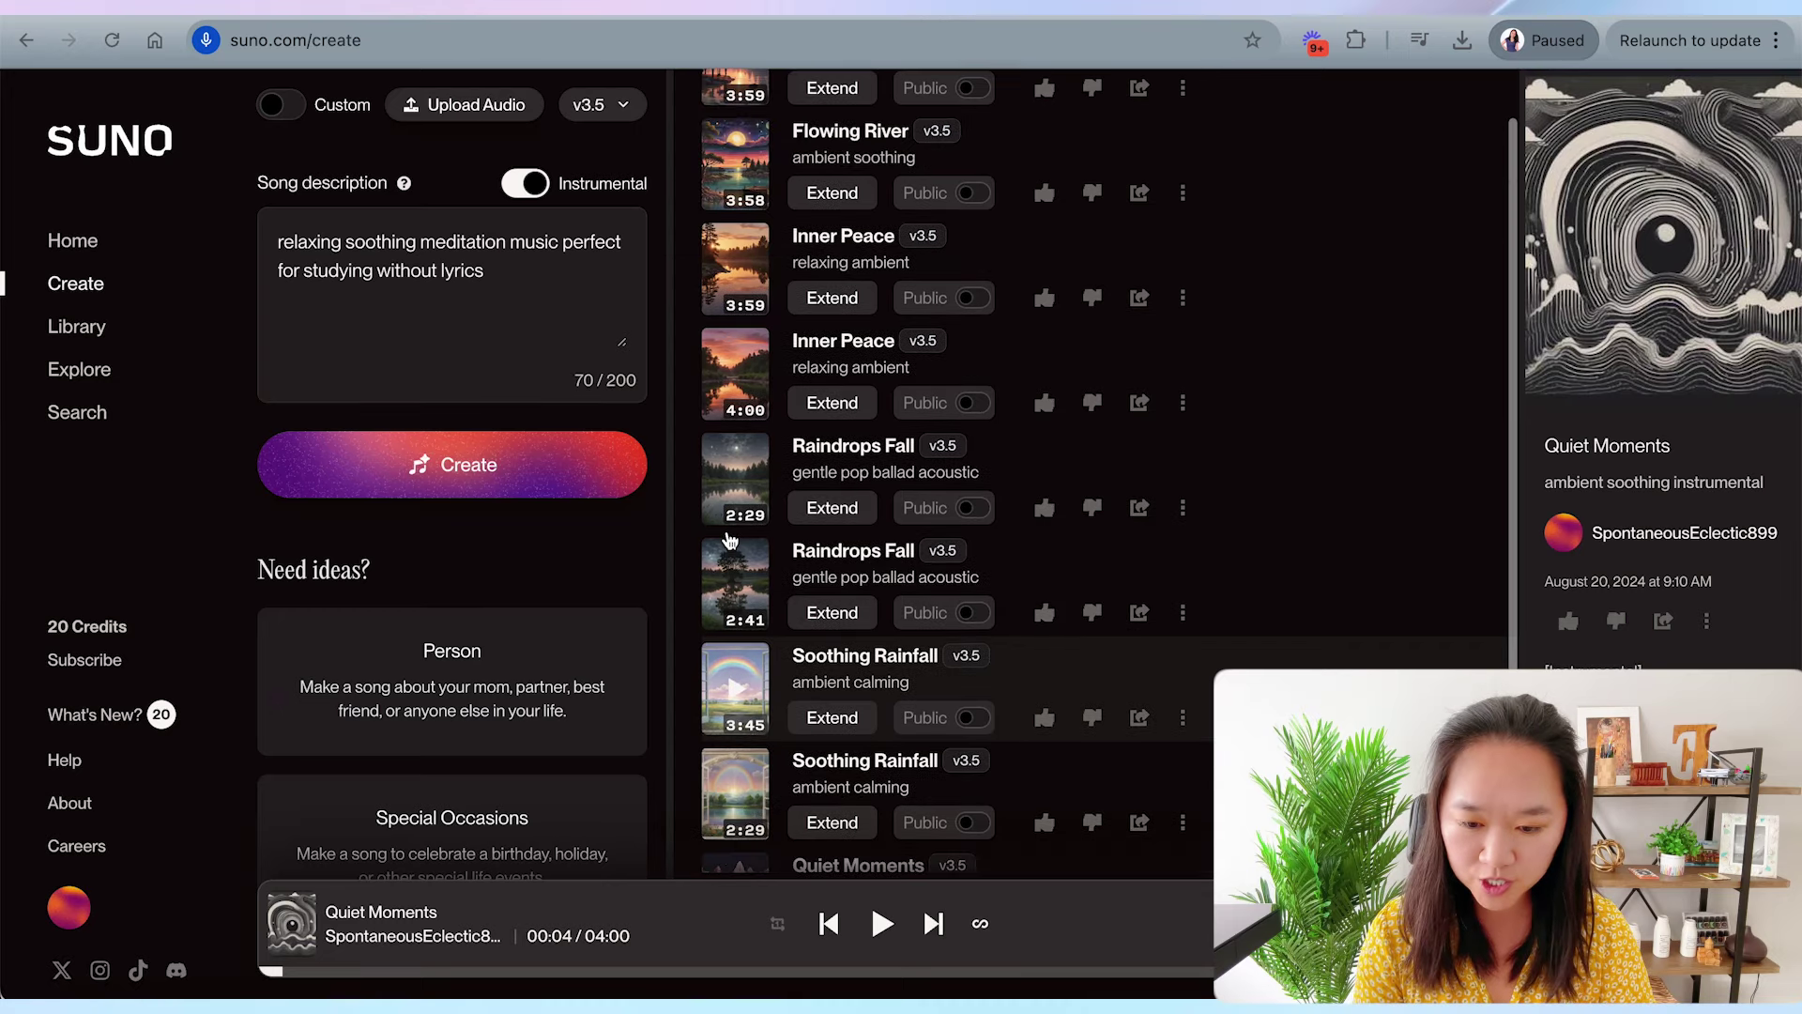
{"action": "scroll", "coordinate": [731, 540], "scroll_direction": "down", "scroll_amount": 2}
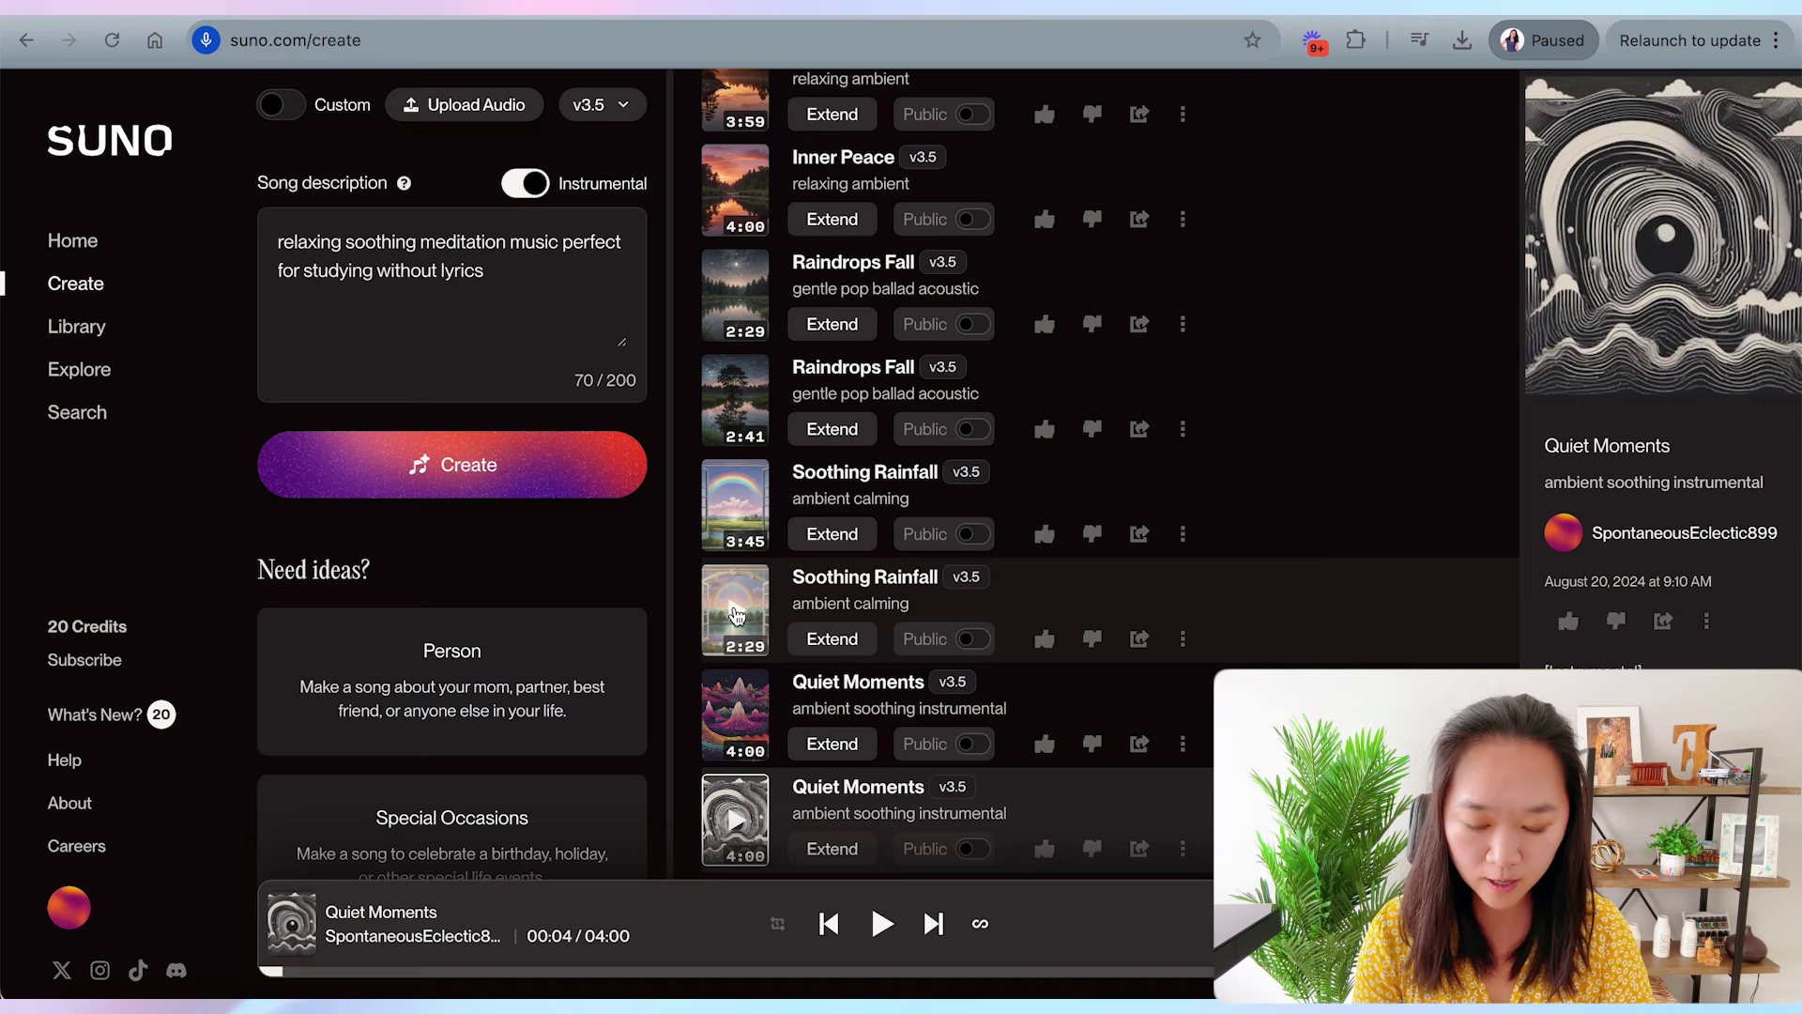
{"action": "left_click", "coordinate": [735, 615]}
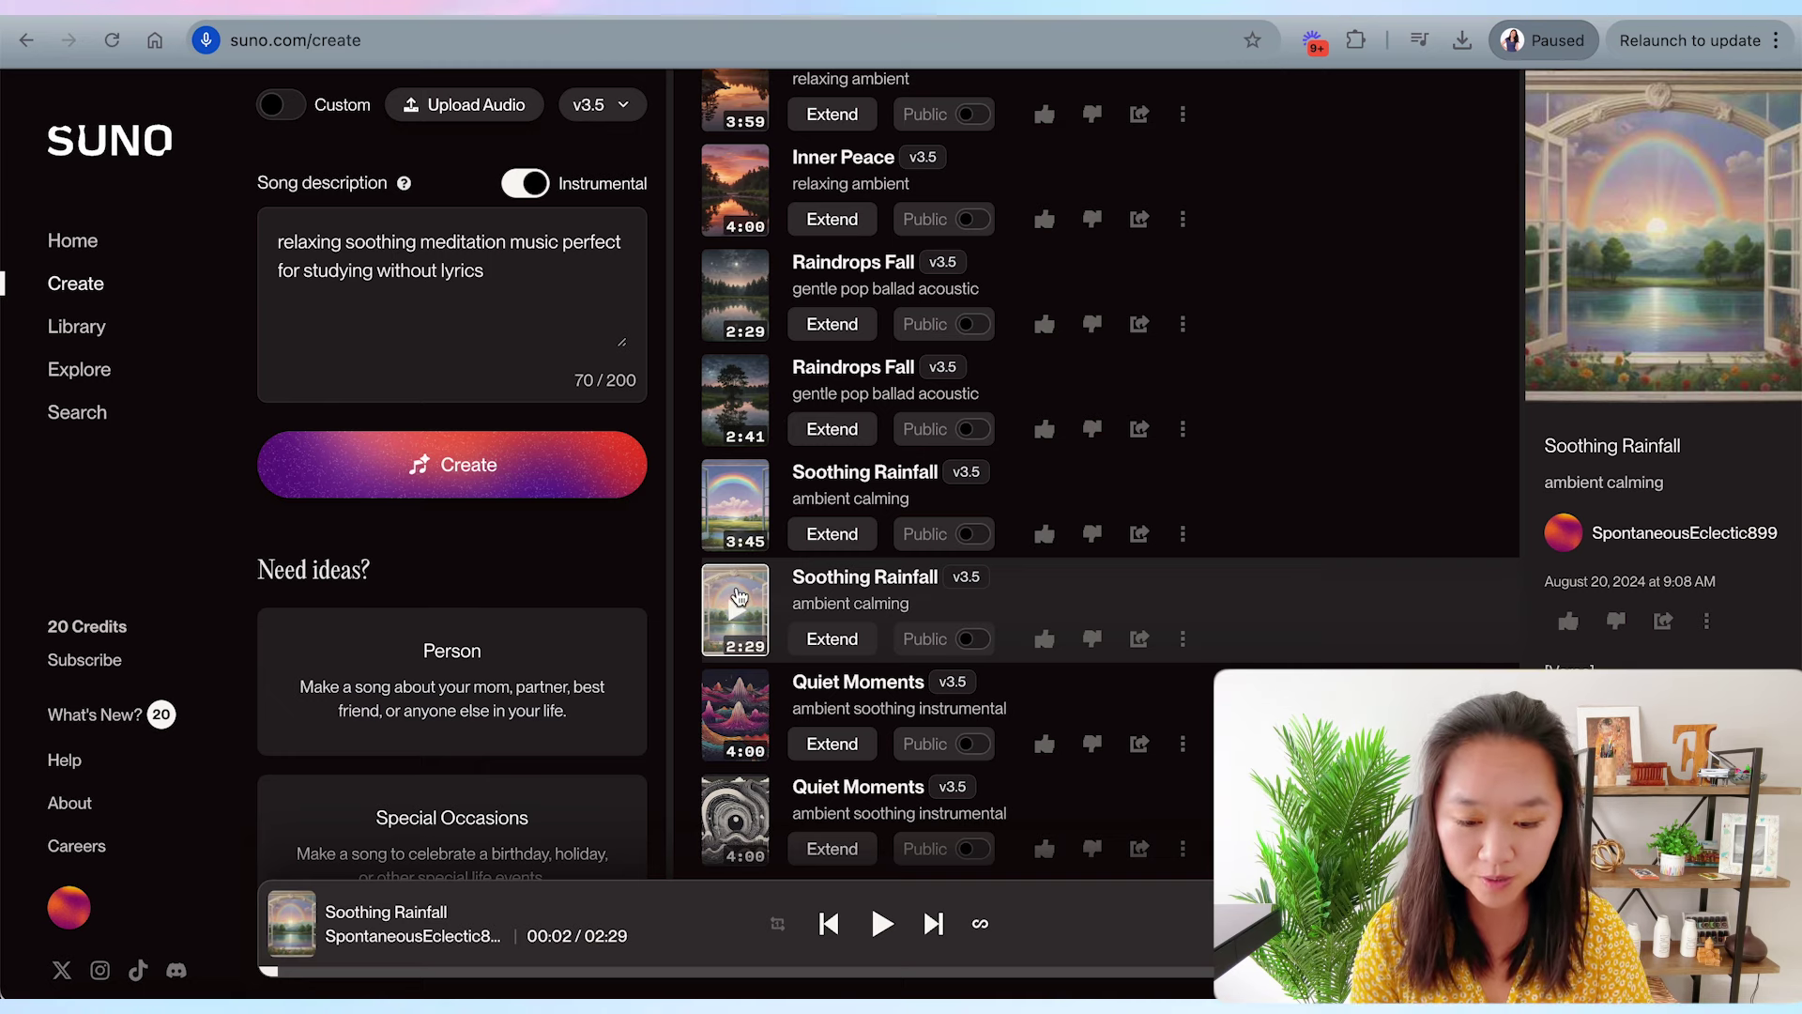
{"action": "scroll", "coordinate": [735, 599], "scroll_direction": "up", "scroll_amount": 3}
{"action": "scroll", "coordinate": [736, 599], "scroll_direction": "up", "scroll_amount": 2}
{"action": "scroll", "coordinate": [736, 599], "scroll_direction": "down", "scroll_amount": 5}
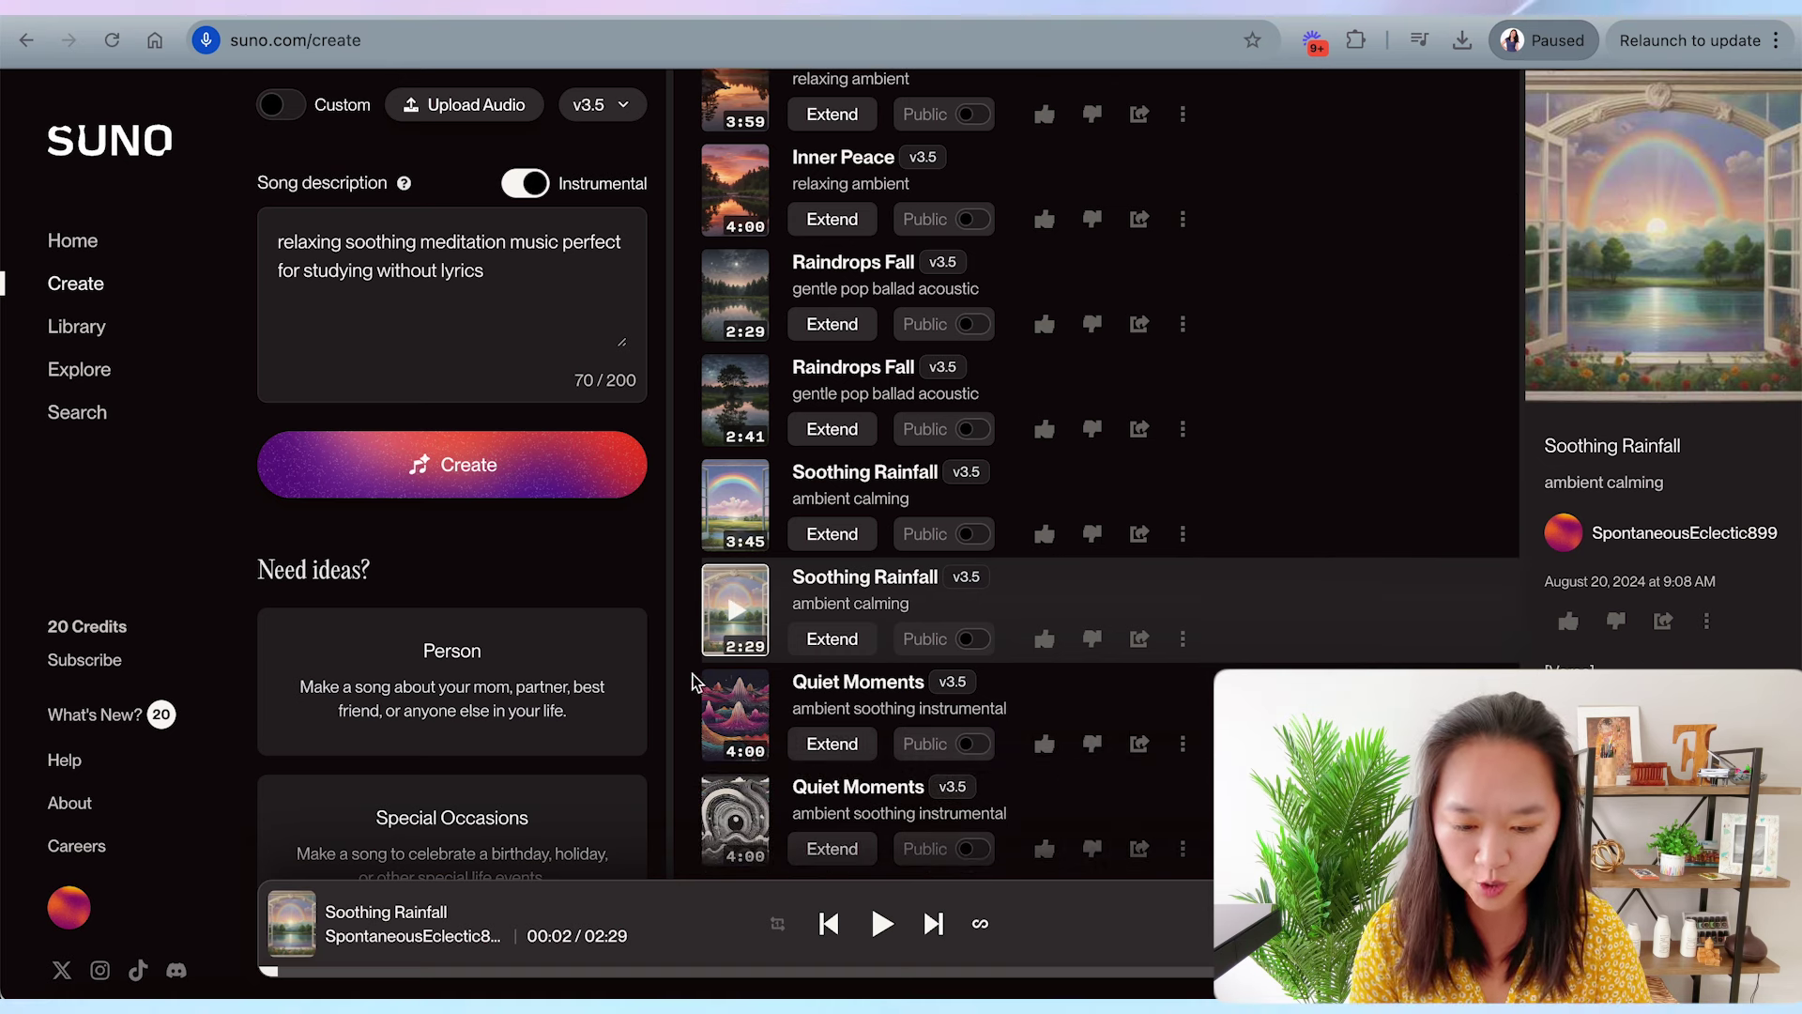
Step: Download the second Quiet Moments track as audio from its track menu
{"action": "left_click", "coordinate": [735, 820]}
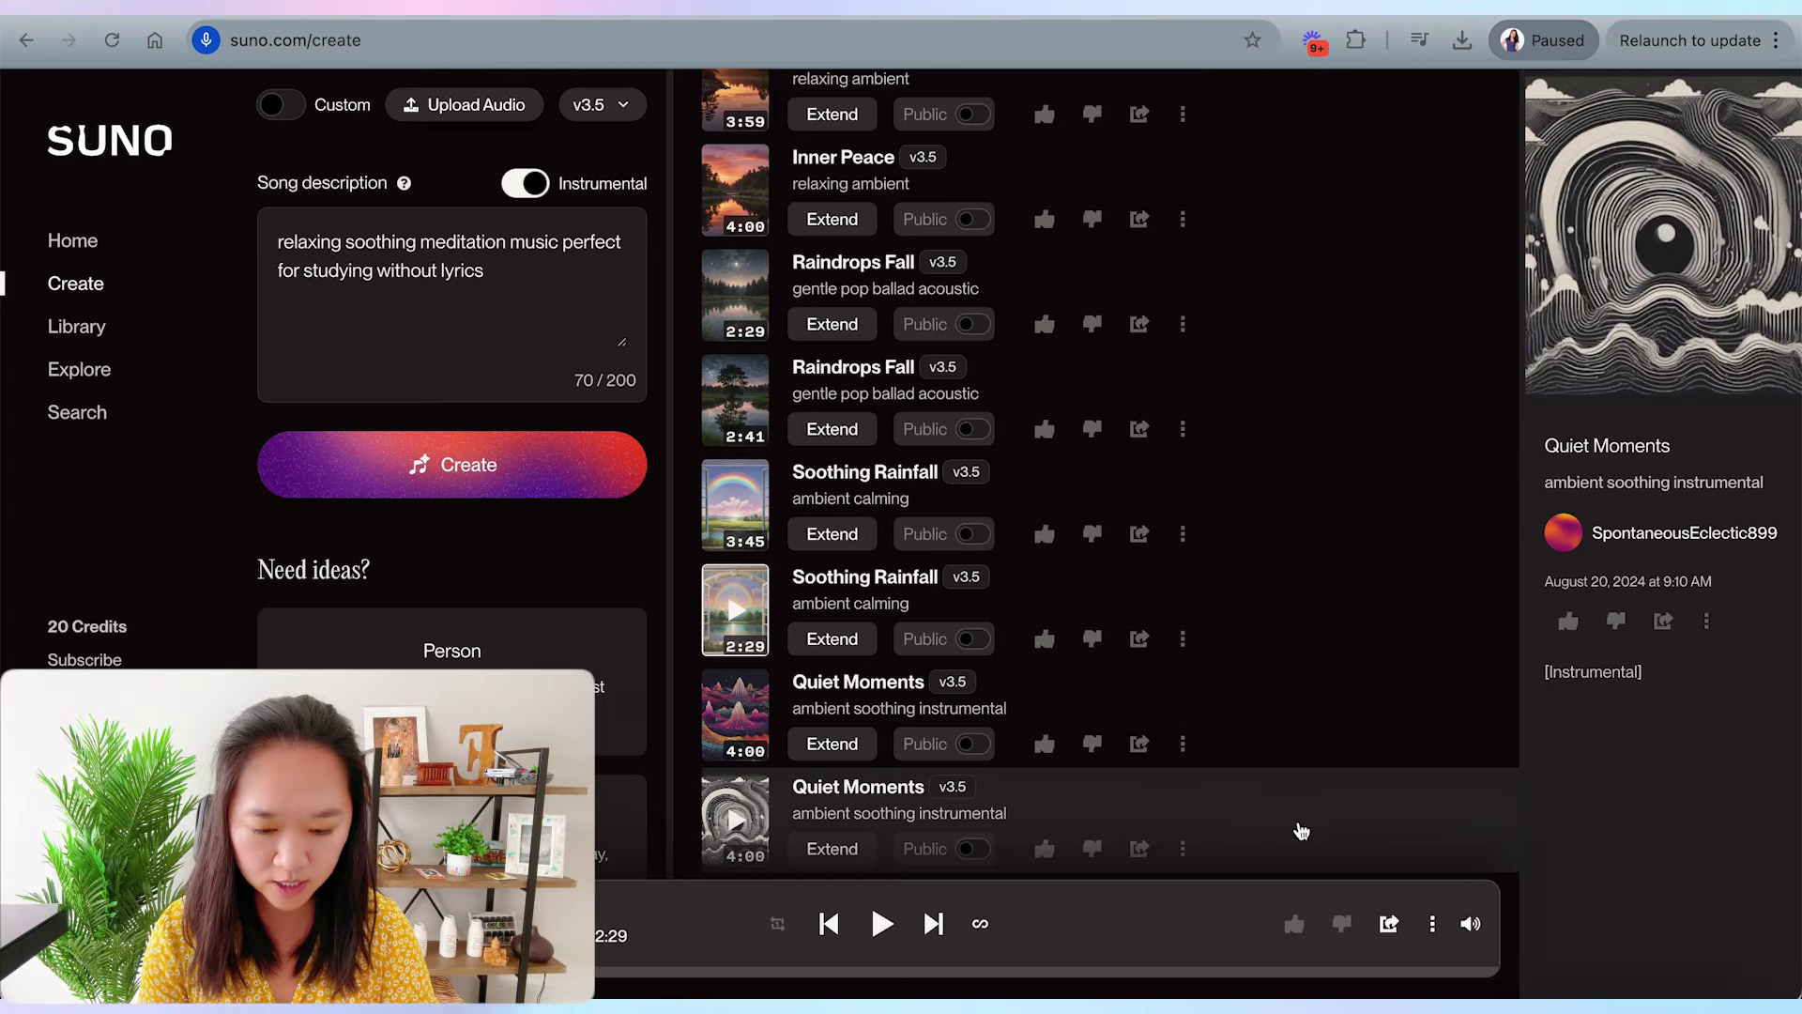
{"action": "left_click", "coordinate": [1433, 923]}
{"action": "mouse_move", "coordinate": [1470, 817]}
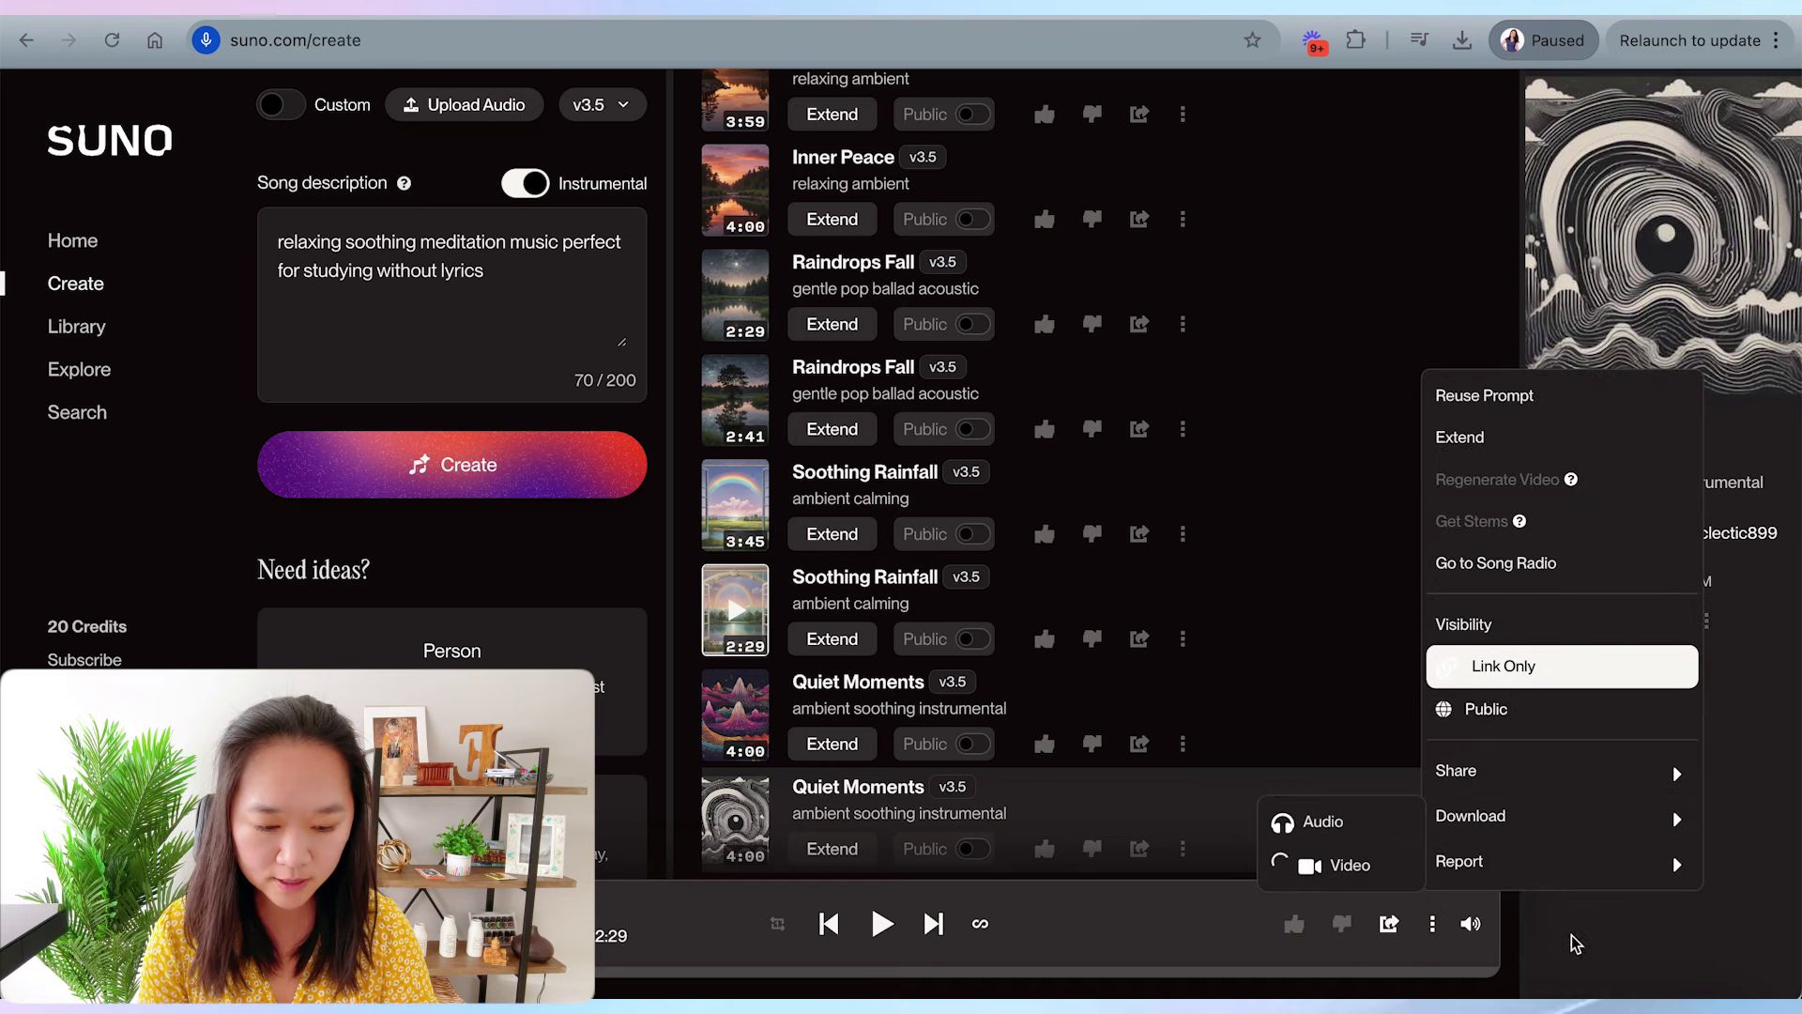
{"action": "left_click", "coordinate": [1356, 824]}
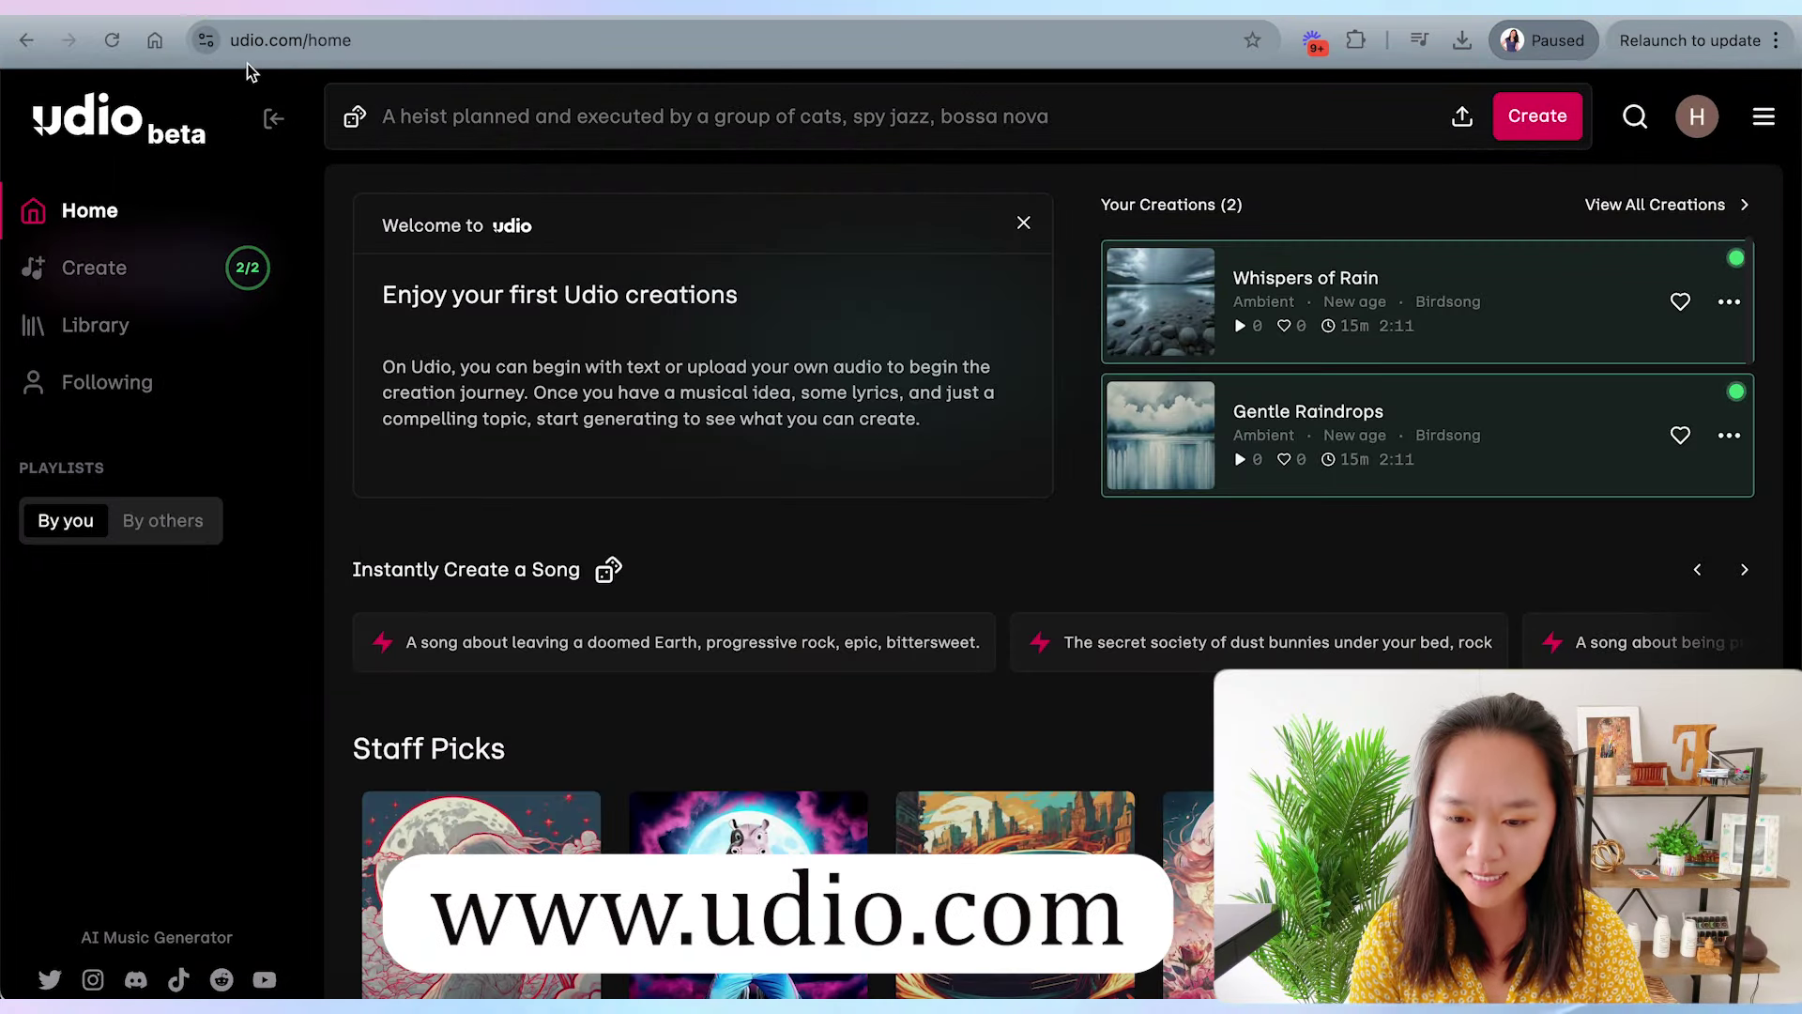
Step: Open and close the song creation panel, then preview Gentle Raindrops and Whispers of Rain
{"action": "left_click", "coordinate": [452, 121]}
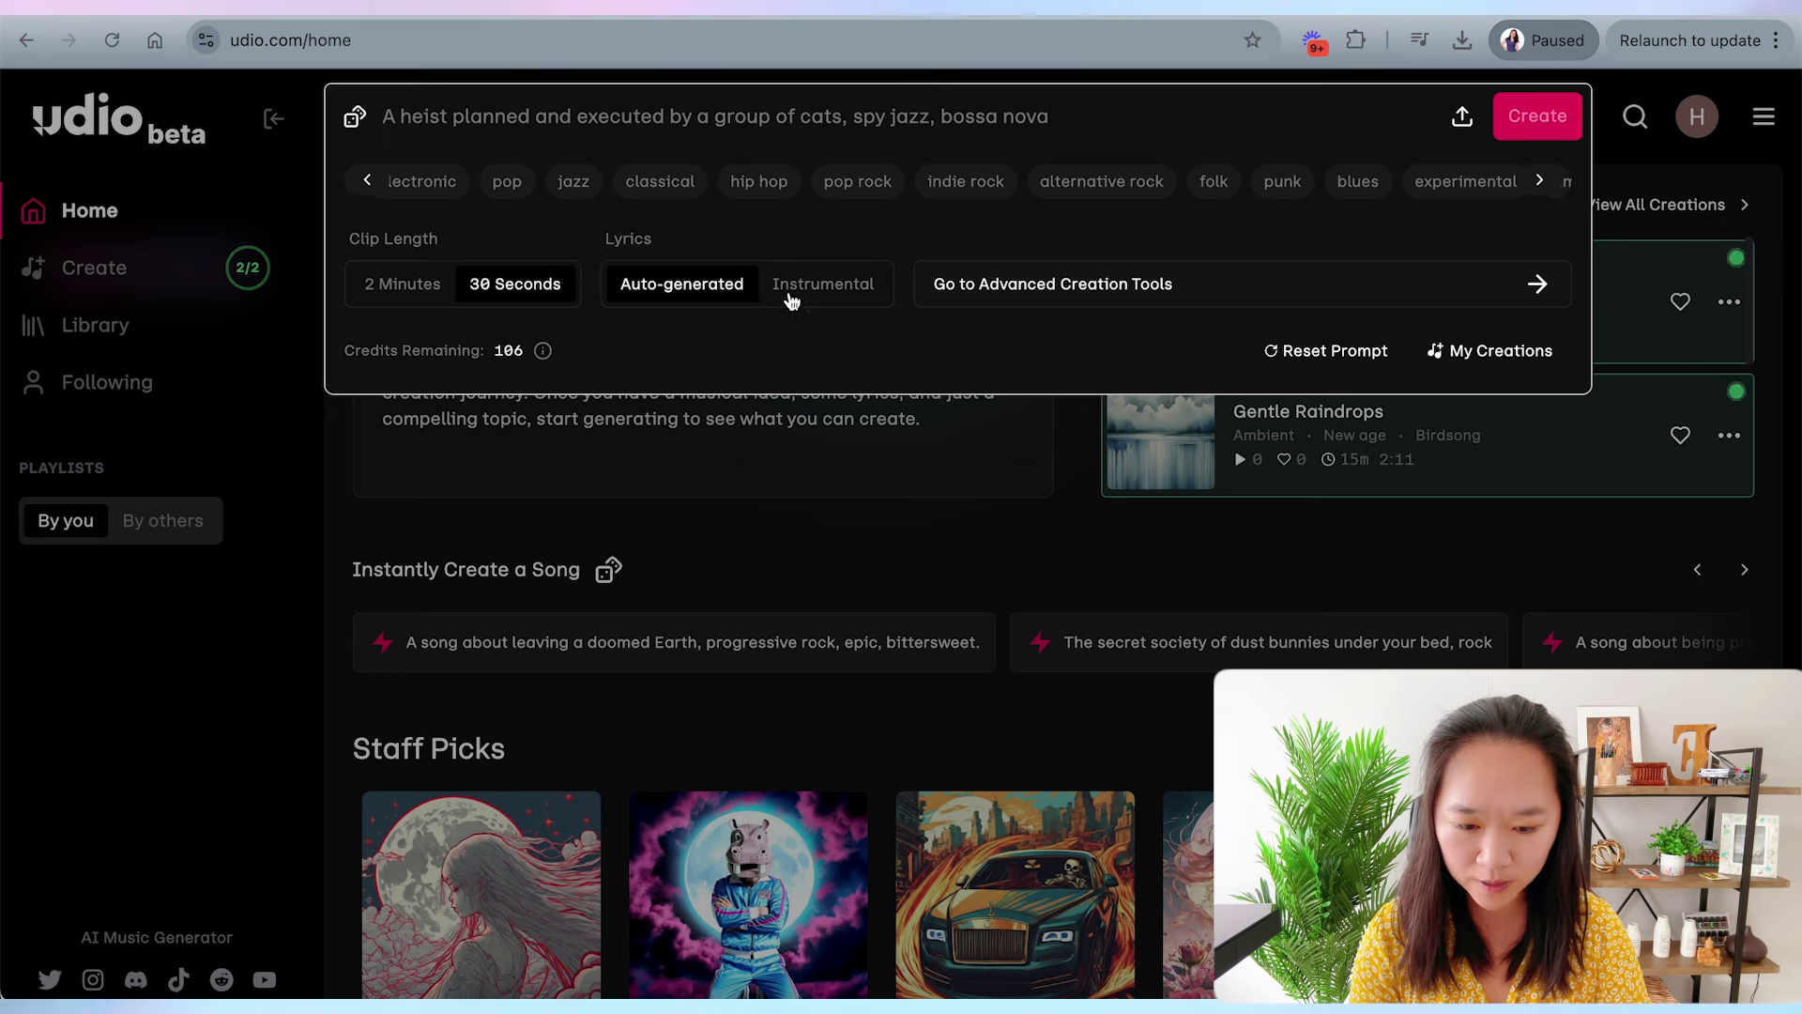
{"action": "left_click", "coordinate": [1038, 539]}
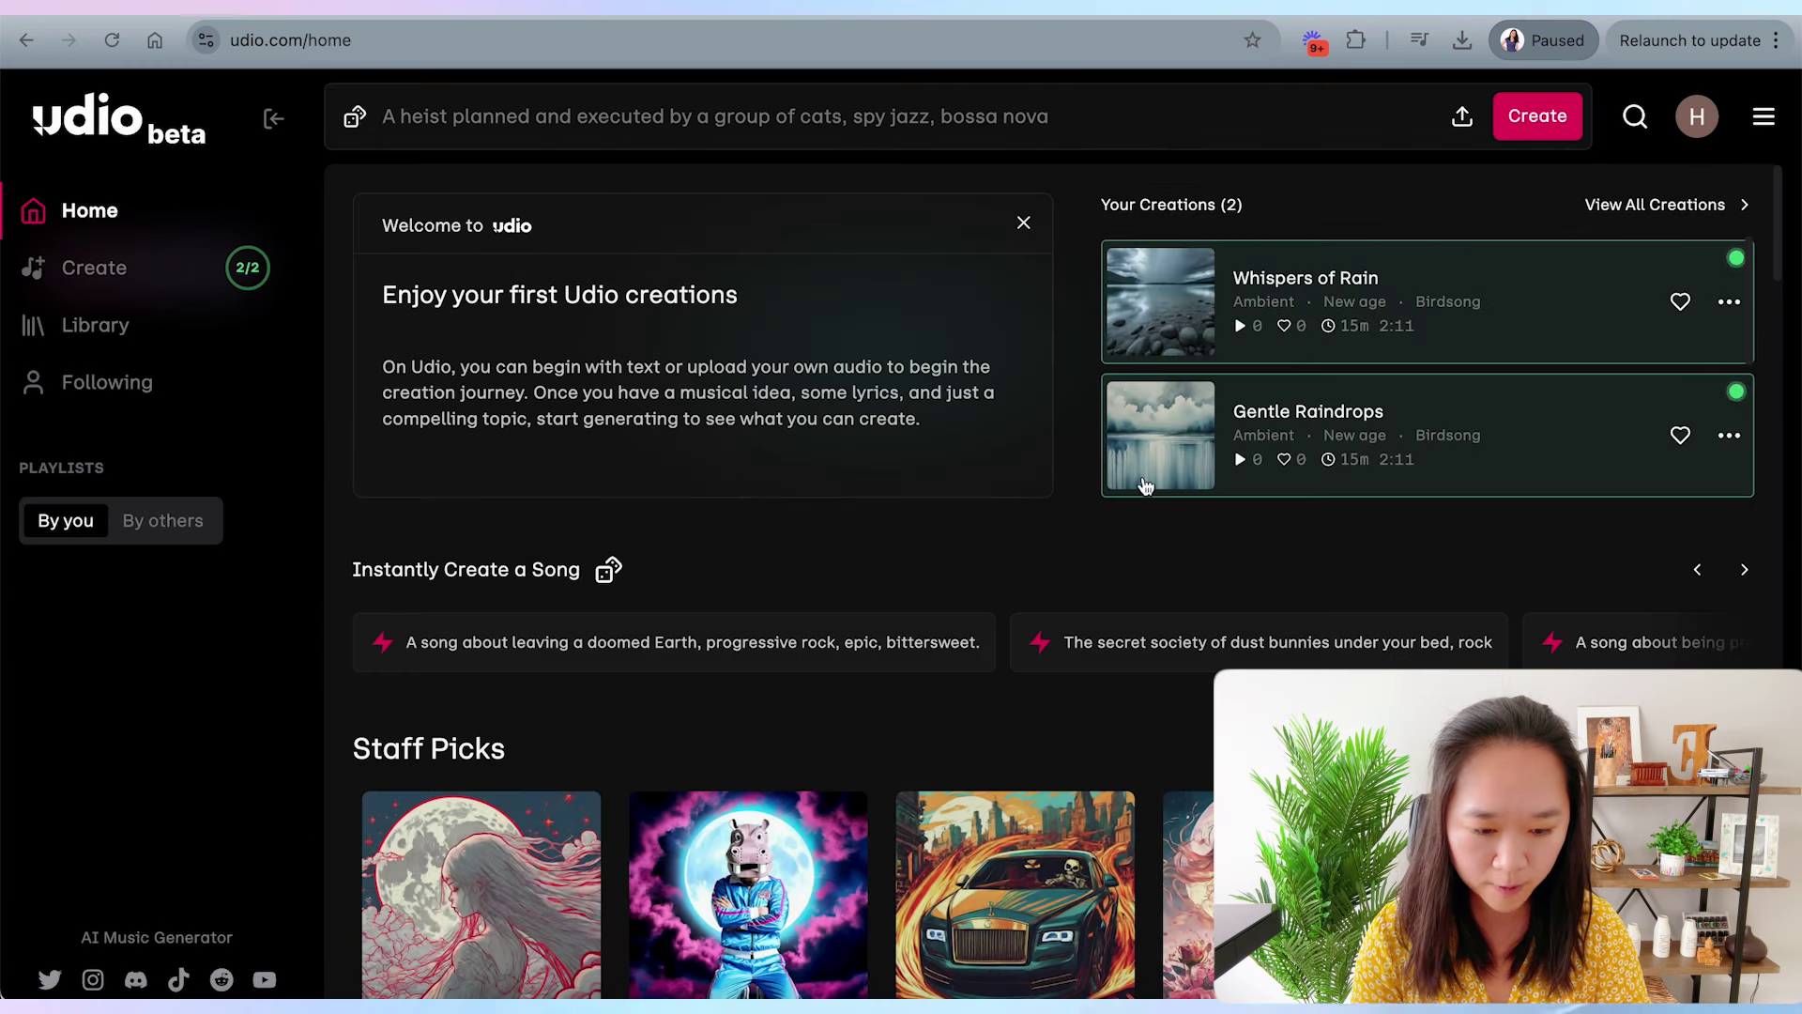
{"action": "mouse_move", "coordinate": [1159, 436]}
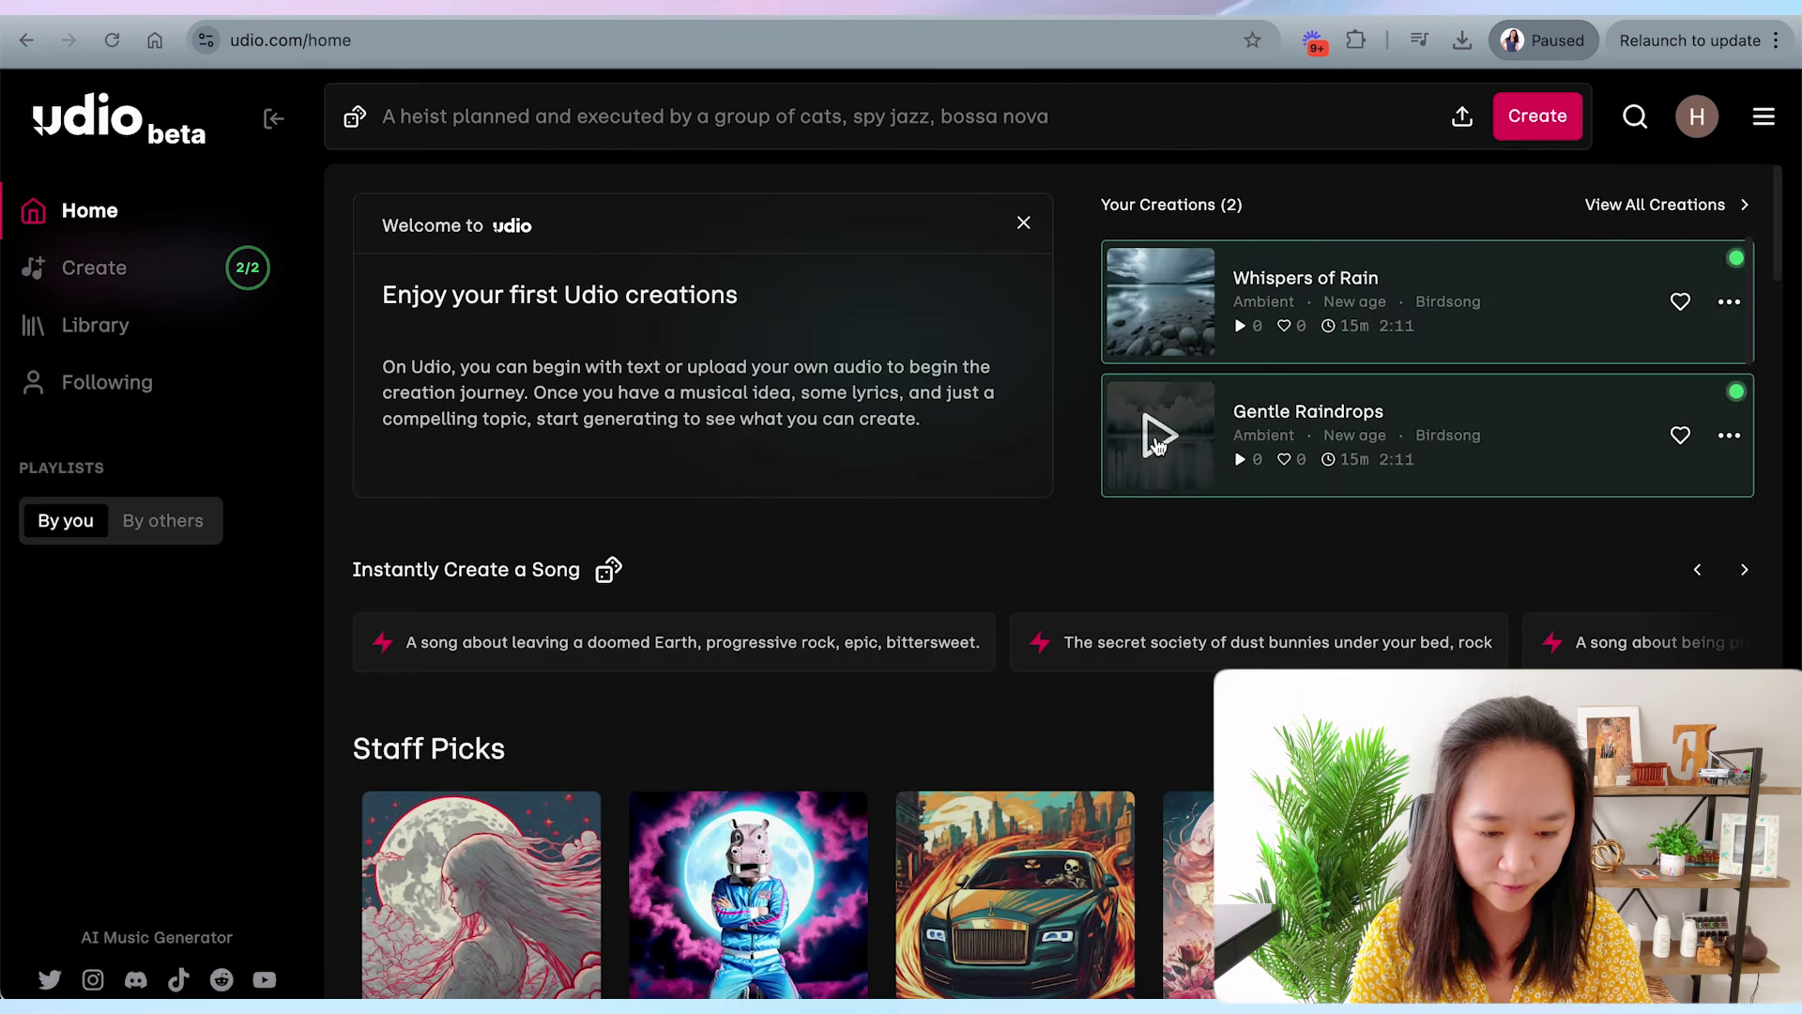
{"action": "left_click", "coordinate": [1155, 439]}
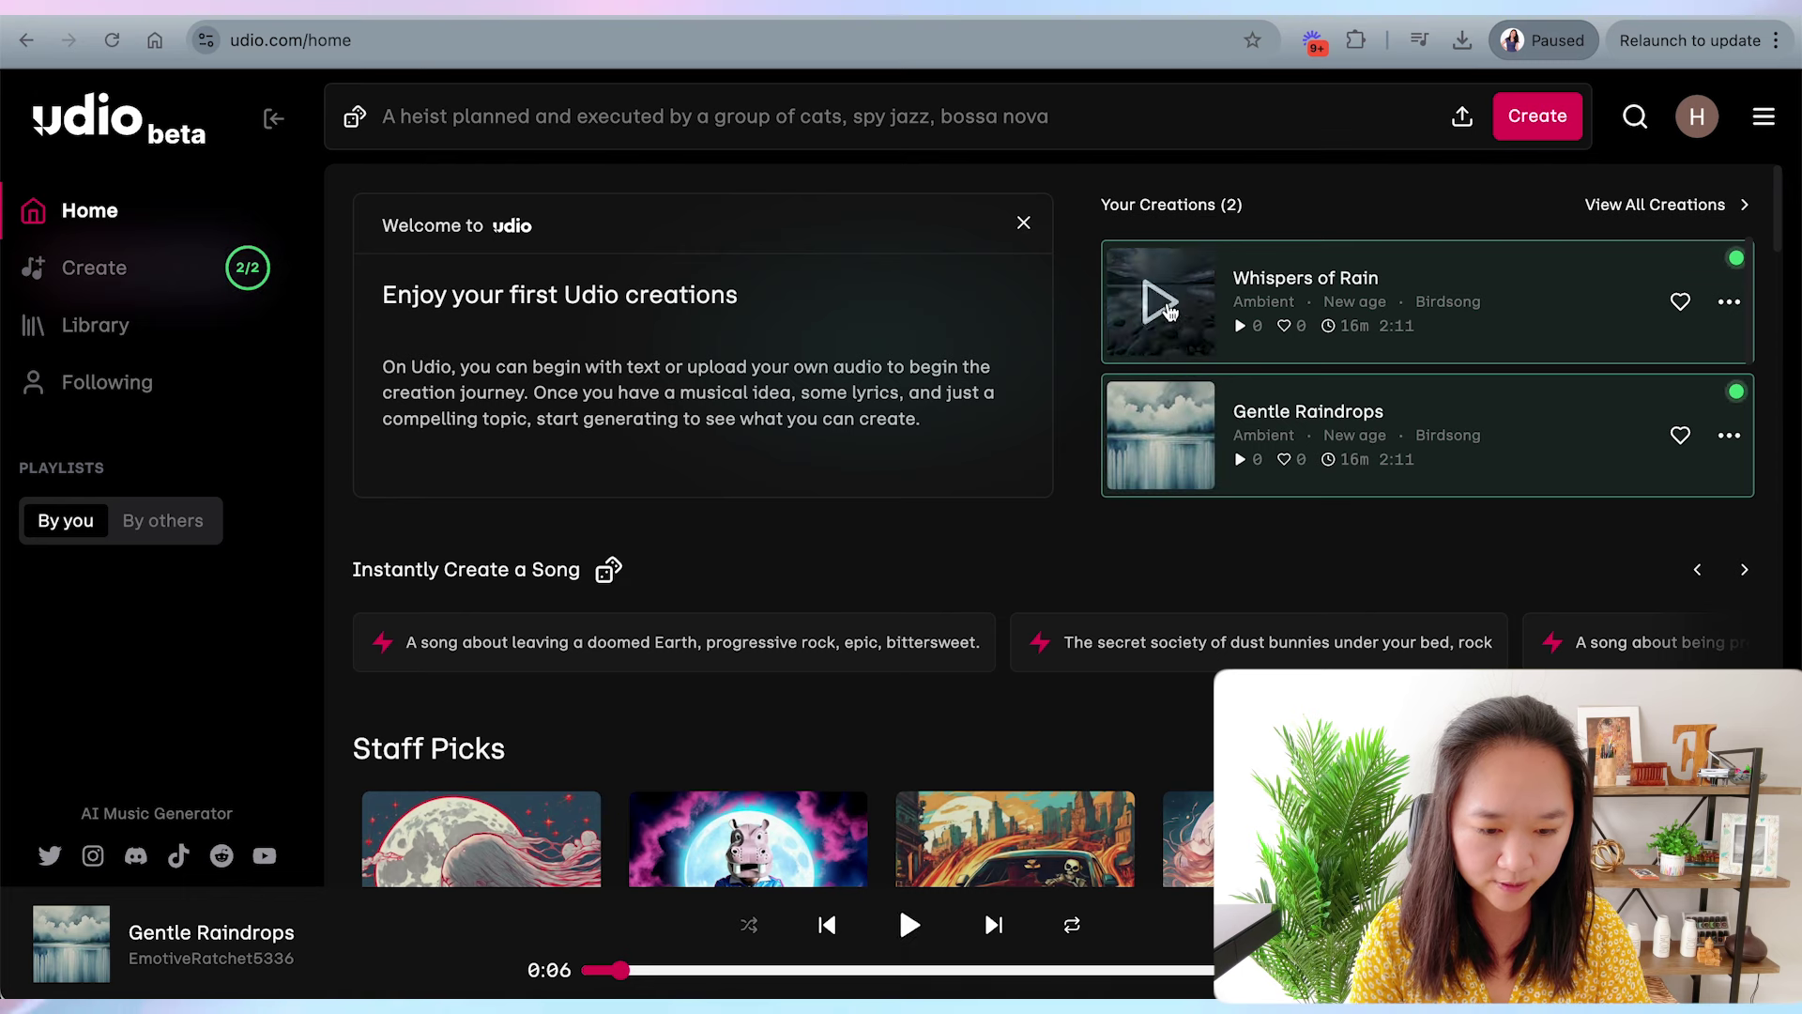
{"action": "left_click", "coordinate": [1165, 307]}
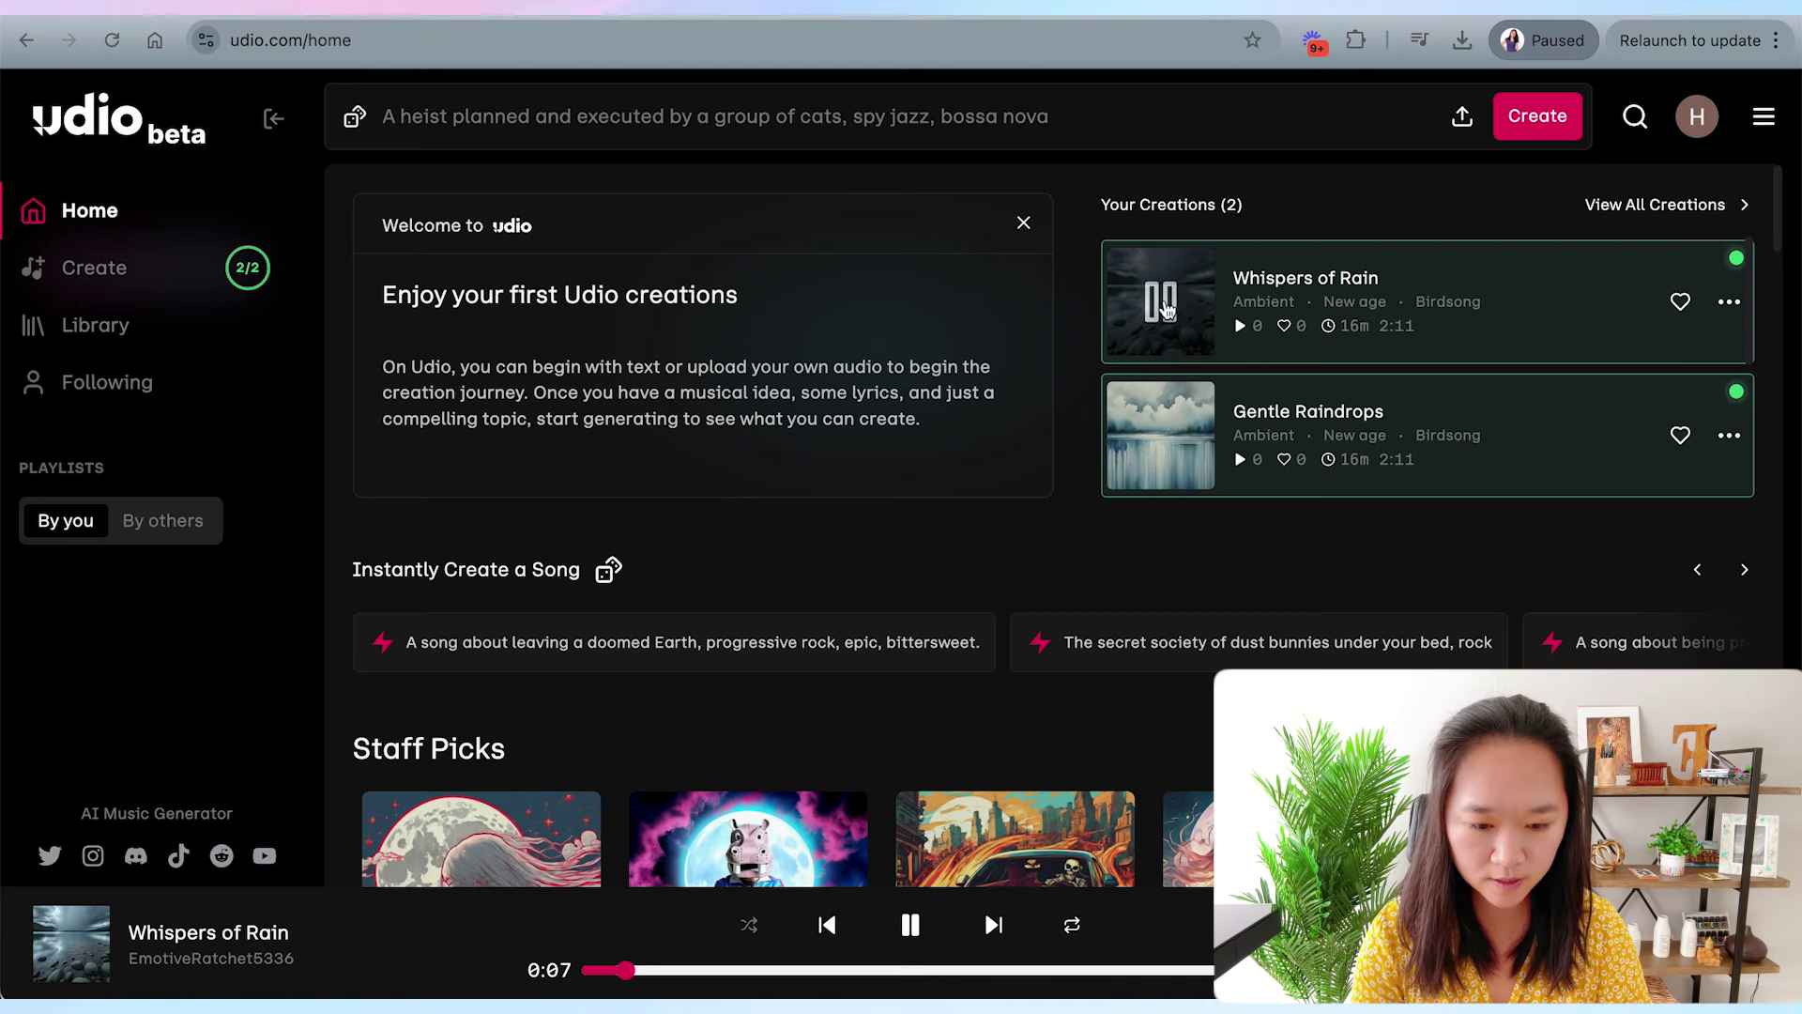
{"action": "left_click", "coordinate": [1166, 307]}
{"action": "scroll", "coordinate": [1057, 423], "scroll_direction": "down", "scroll_amount": 3}
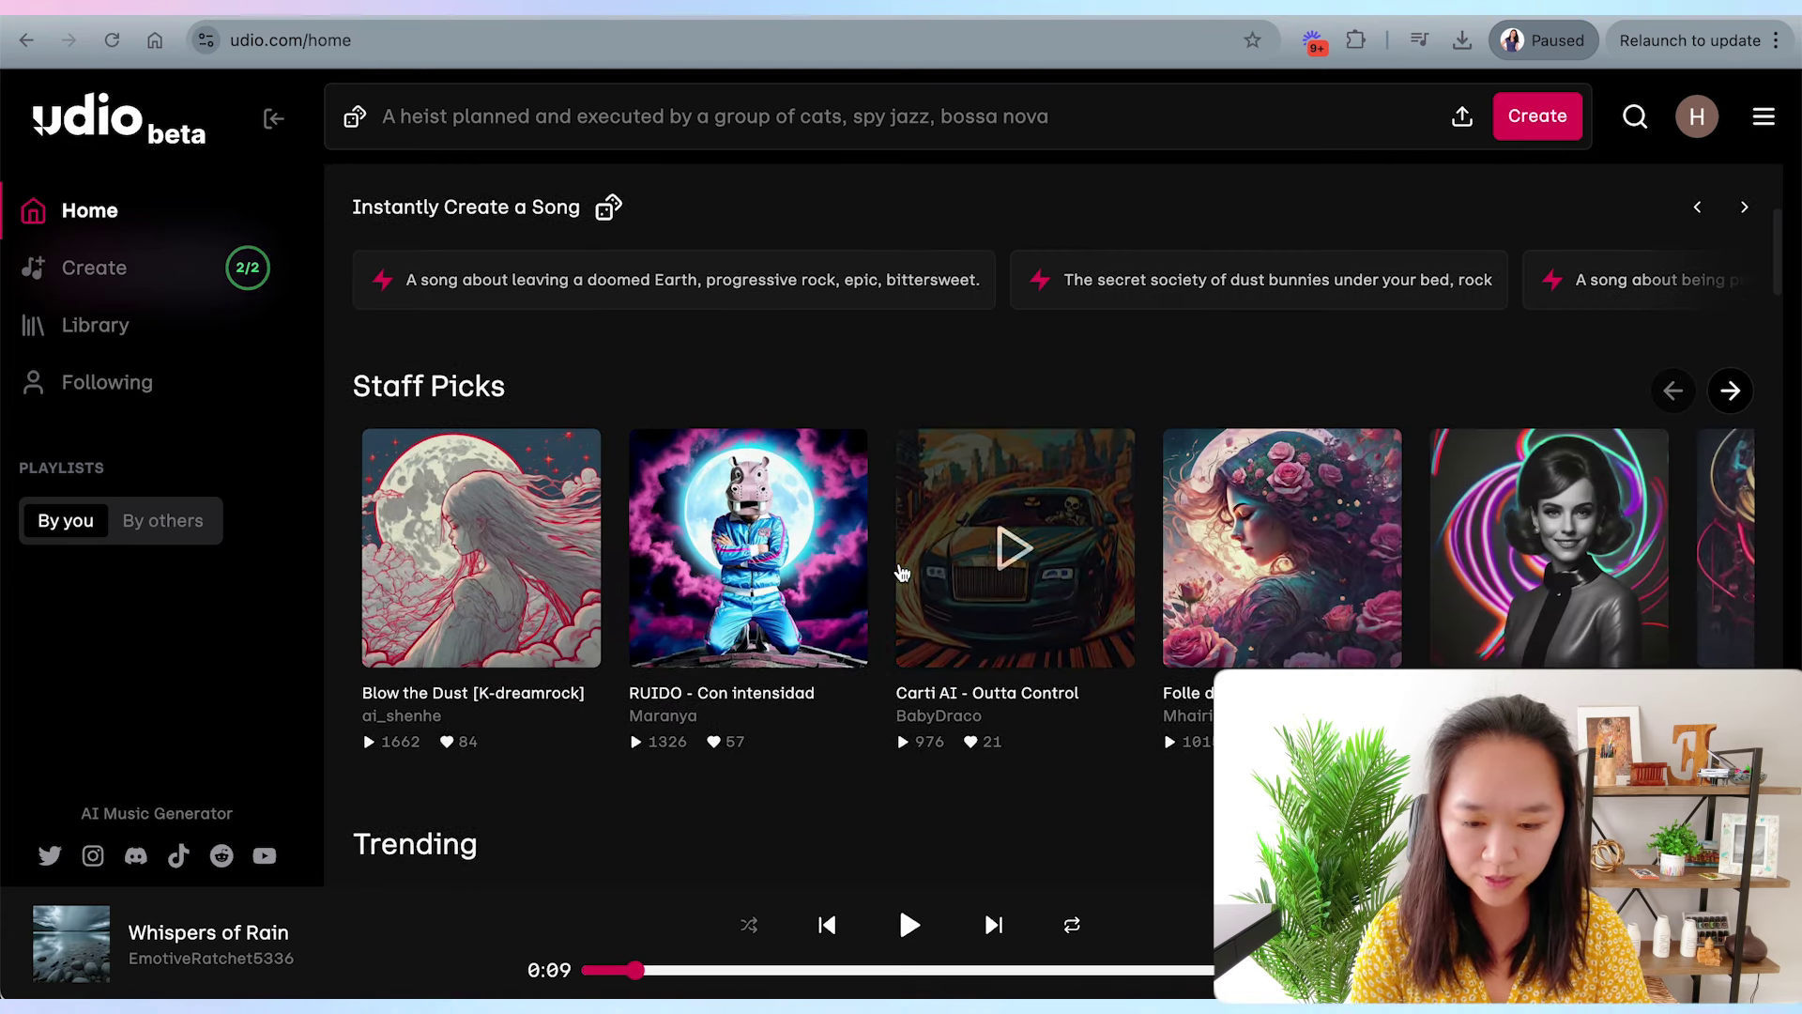
{"action": "scroll", "coordinate": [863, 567], "scroll_direction": "up", "scroll_amount": 5}
{"action": "scroll", "coordinate": [902, 571], "scroll_direction": "up", "scroll_amount": 1}
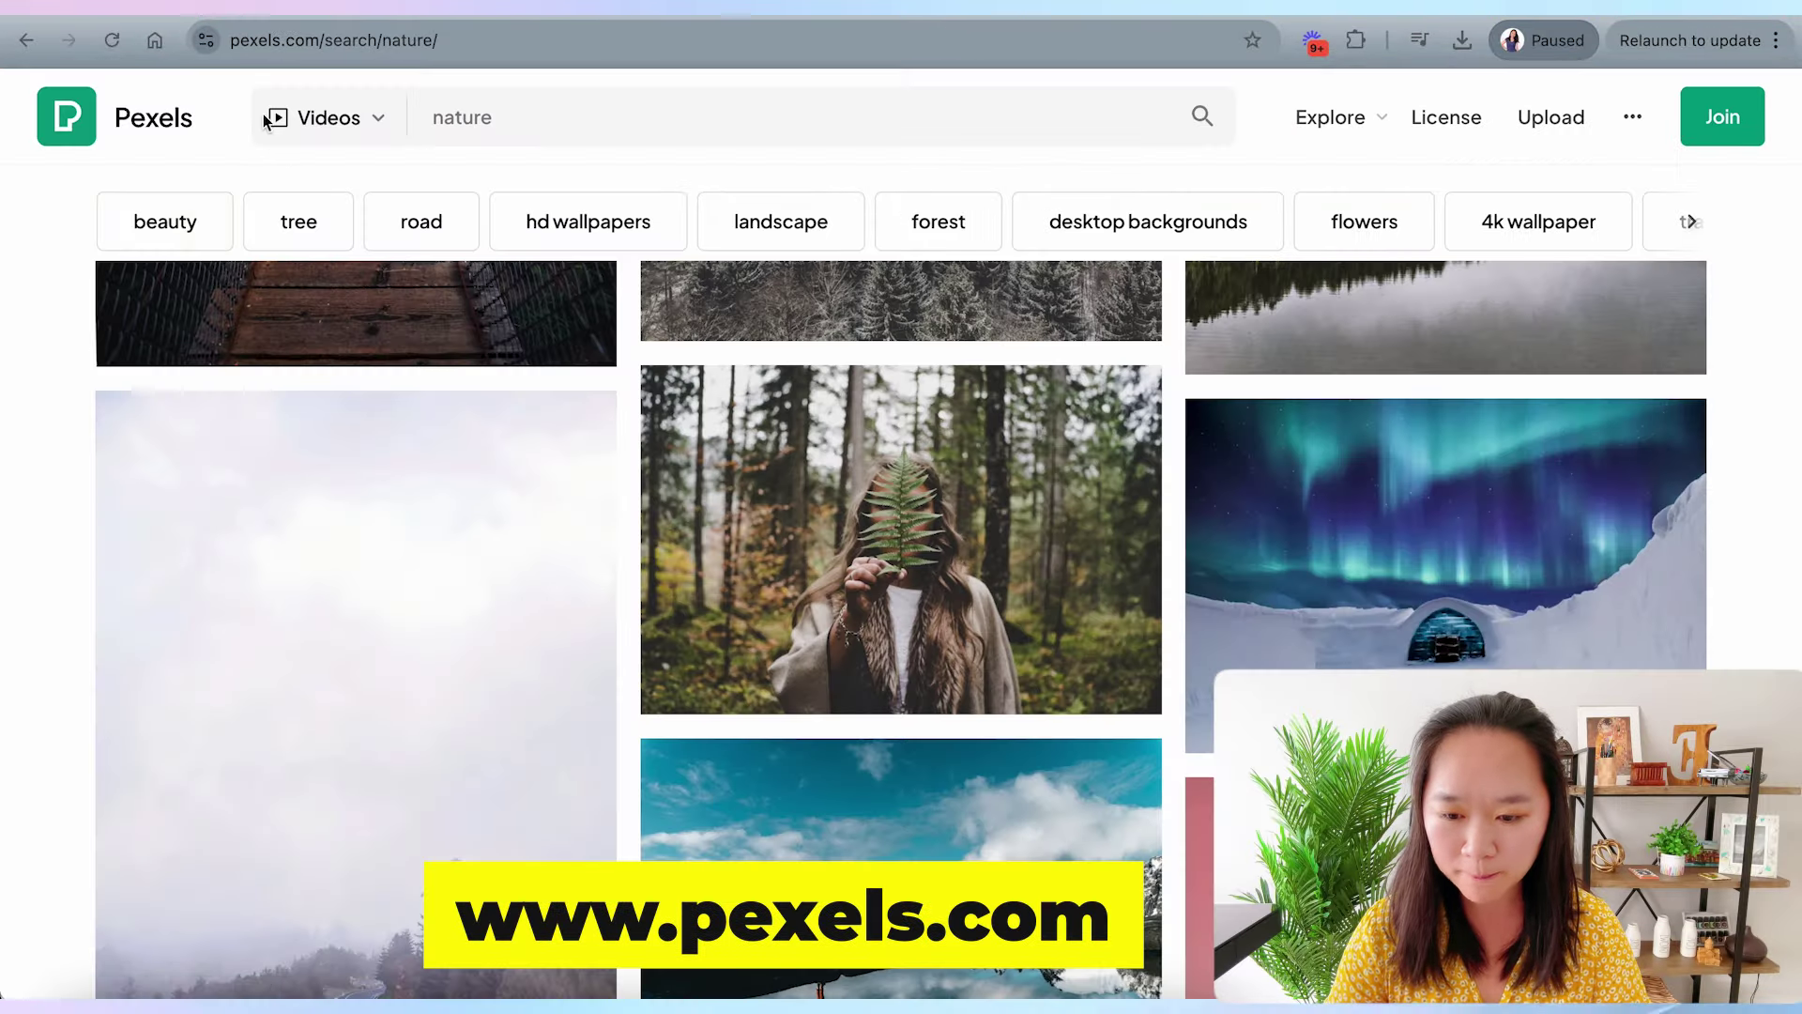
Step: Select the 'nature' search term on Pexels and switch its results from photos to Videos
{"action": "left_click", "coordinate": [250, 42]}
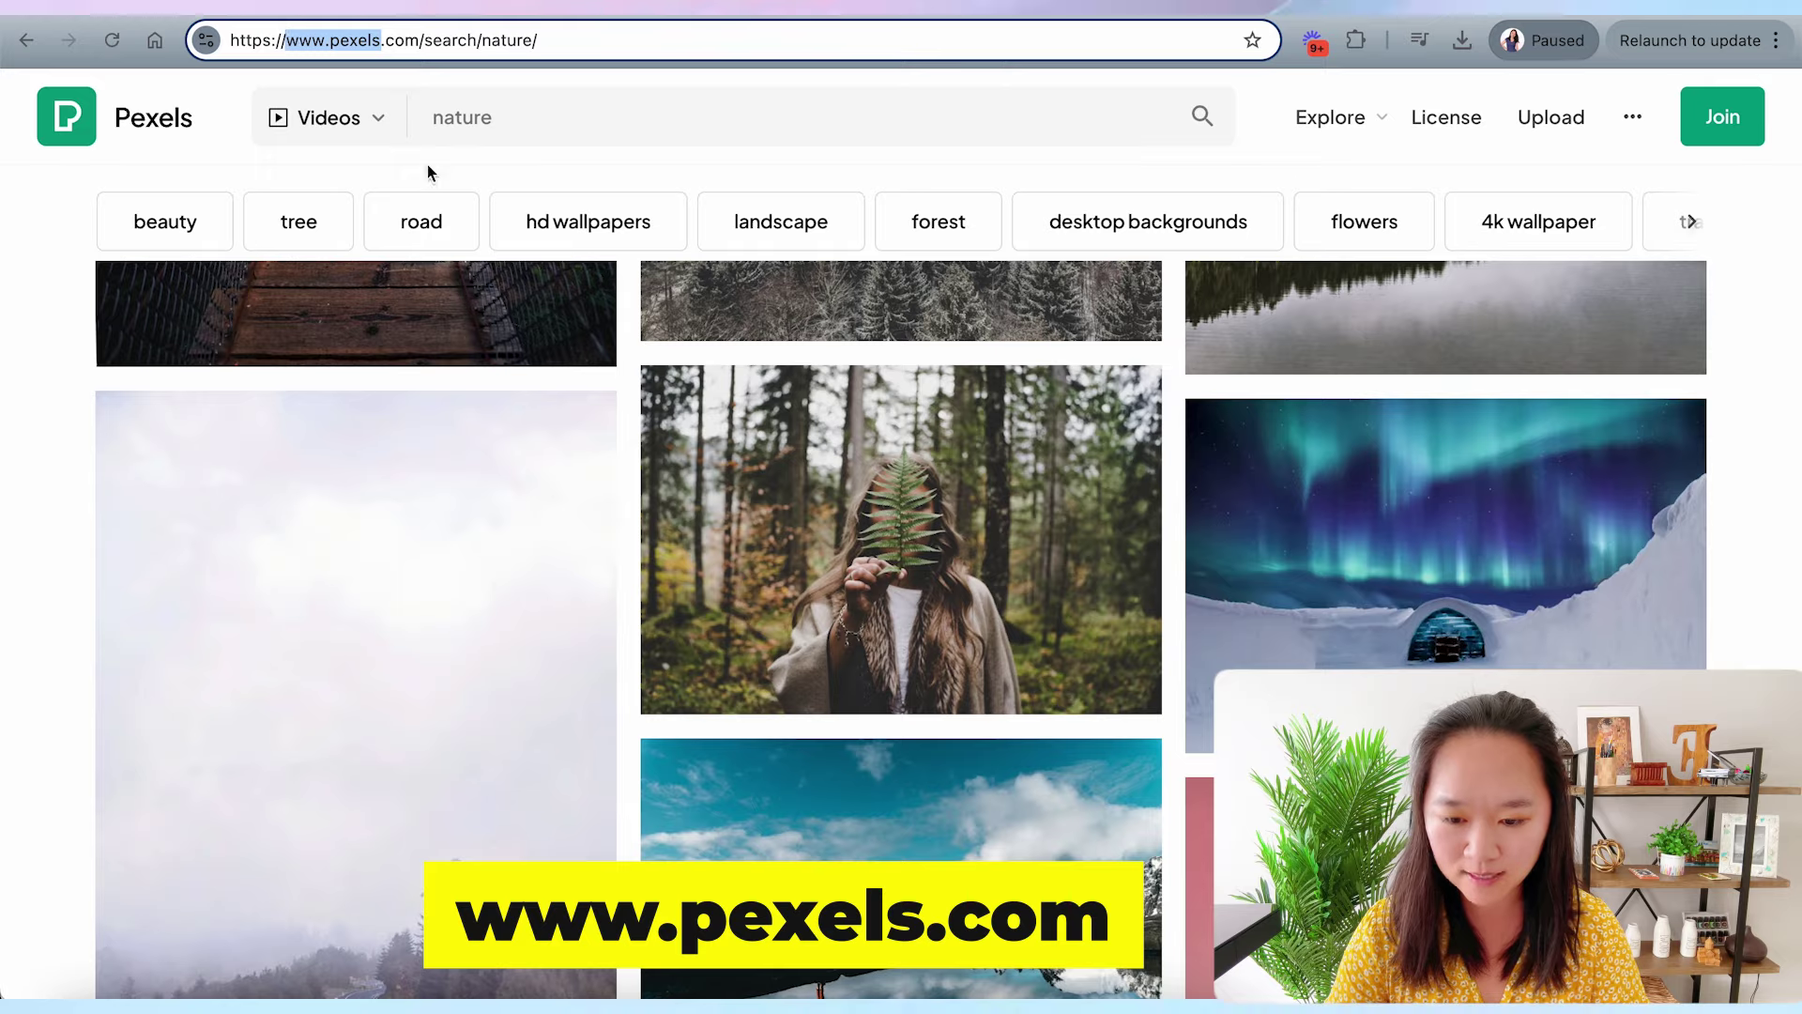
{"action": "scroll", "coordinate": [405, 423], "scroll_direction": "up", "scroll_amount": 15}
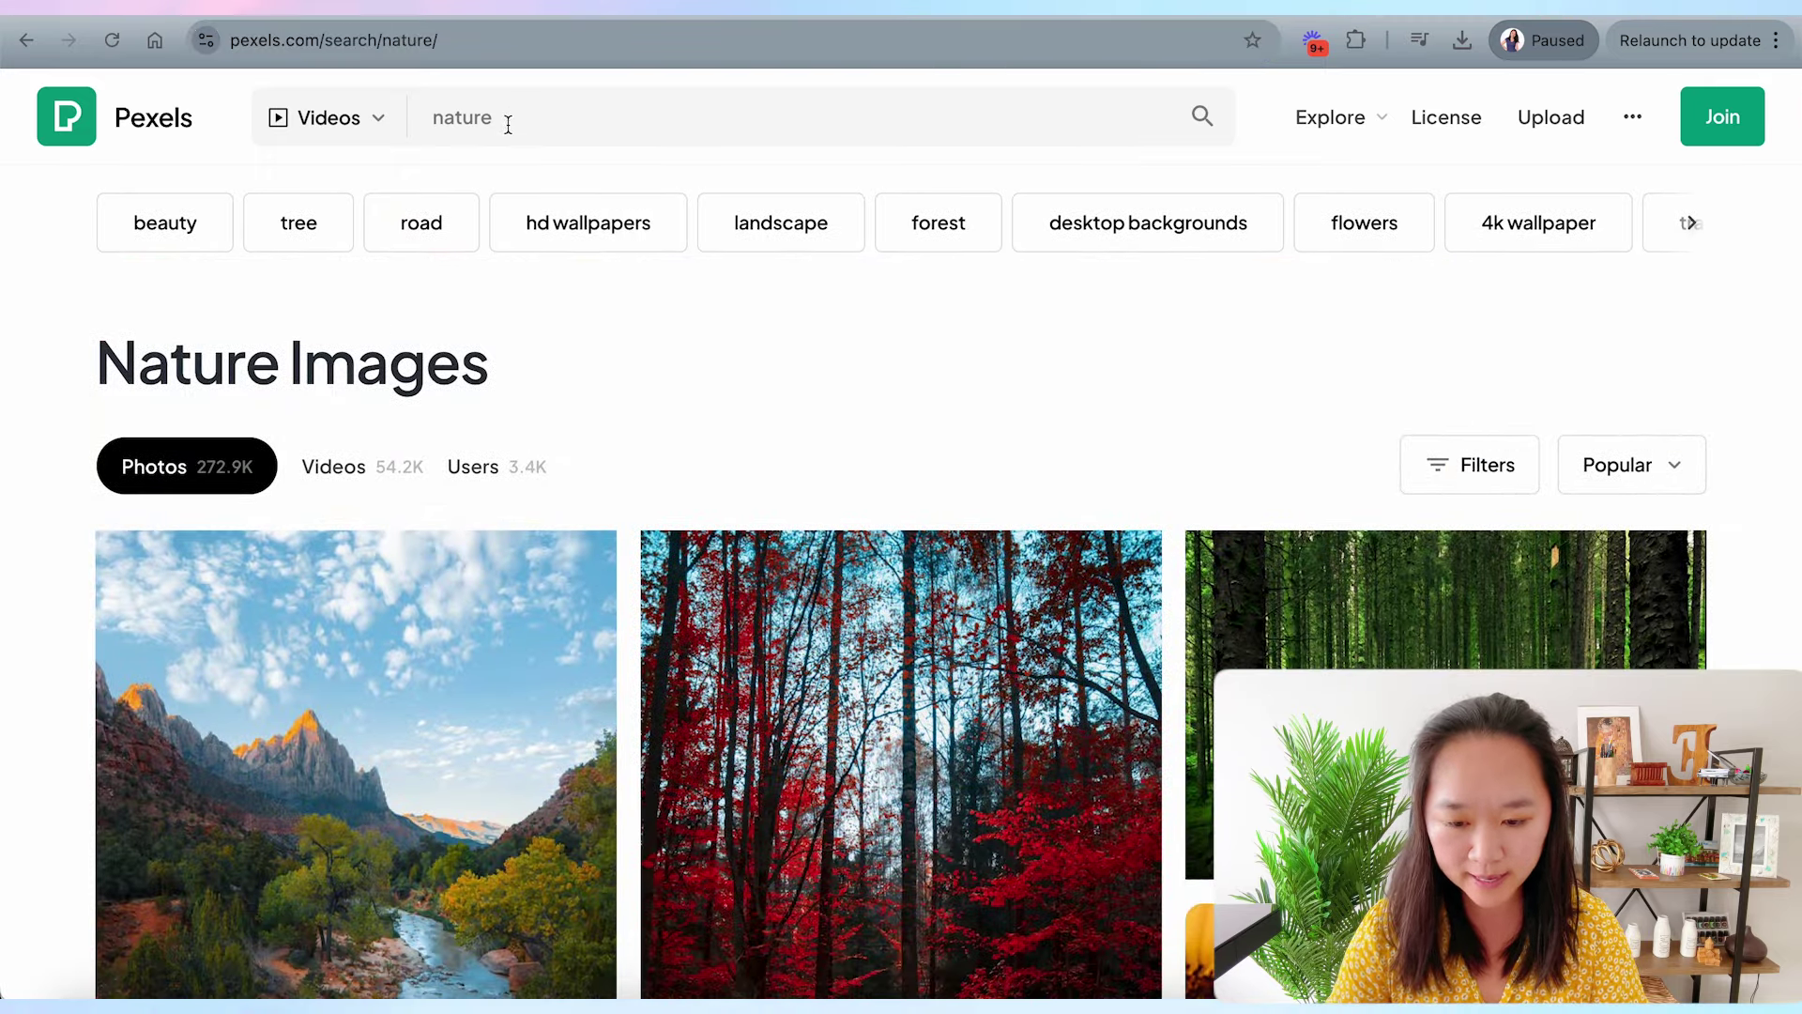
{"action": "left_click_drag", "start_coordinate": [481, 120], "coordinate": [422, 120]}
{"action": "key", "text": "Escape"}
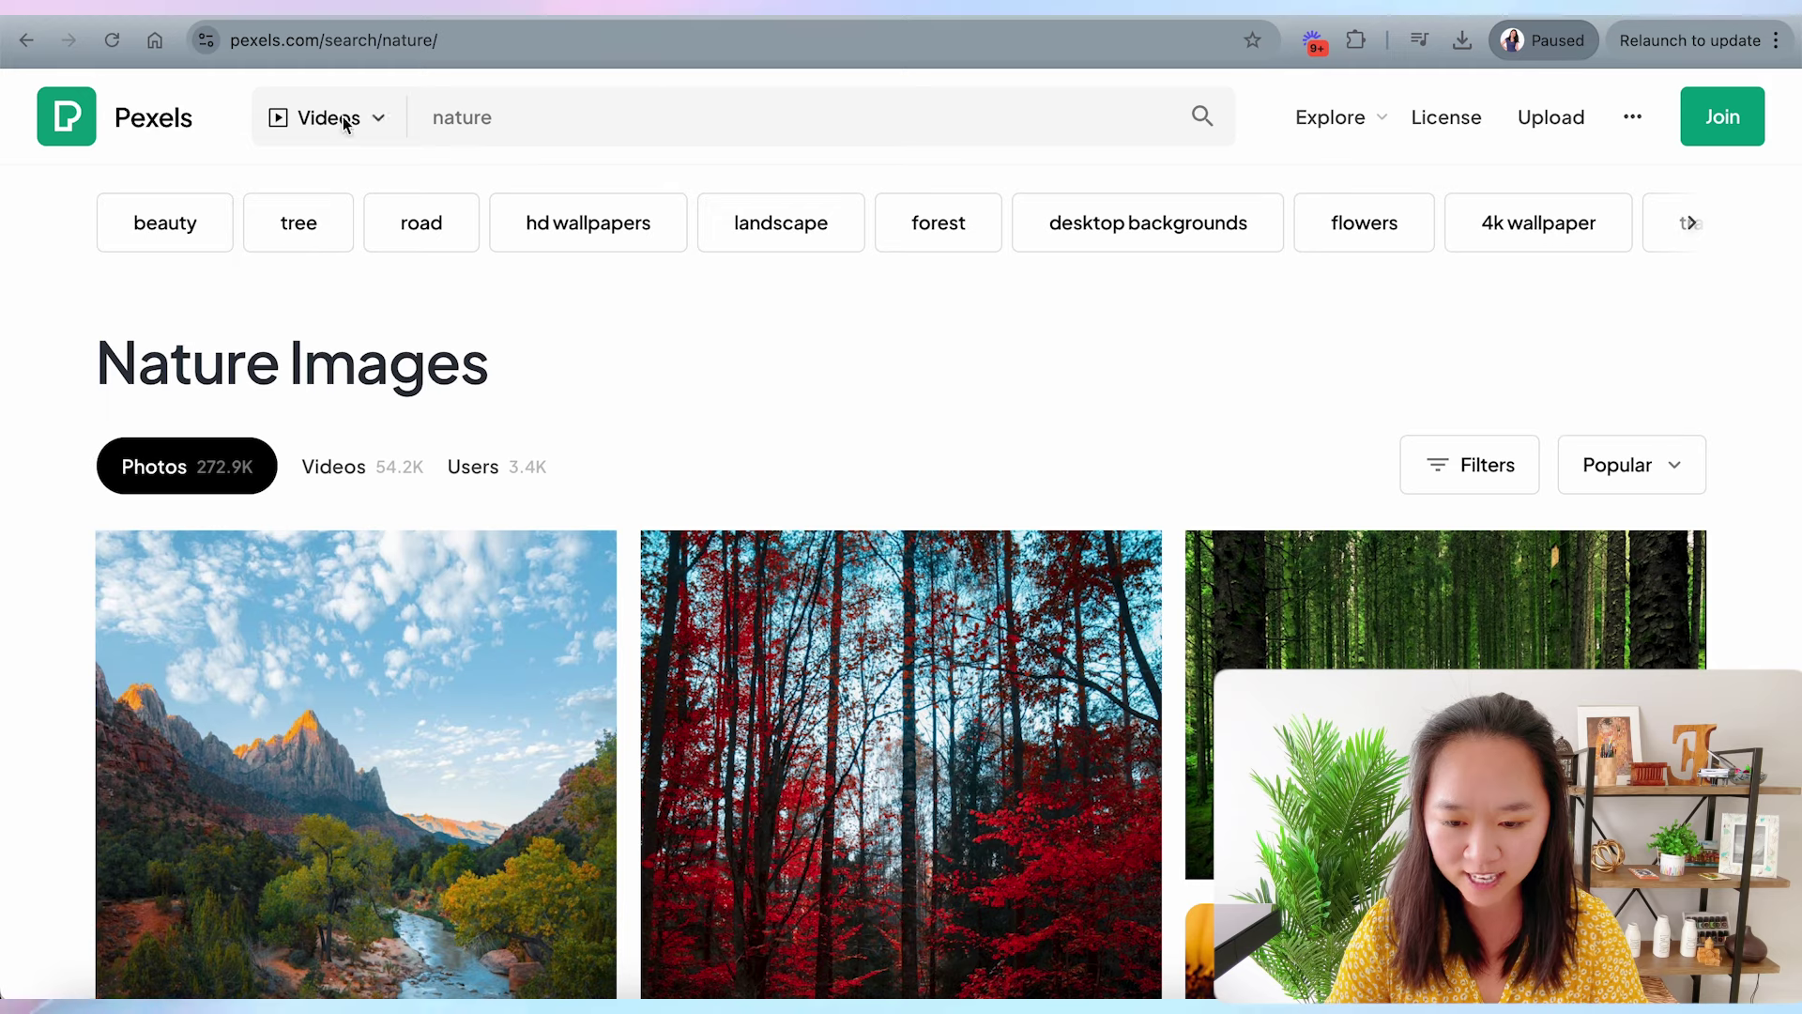
{"action": "left_click", "coordinate": [334, 466]}
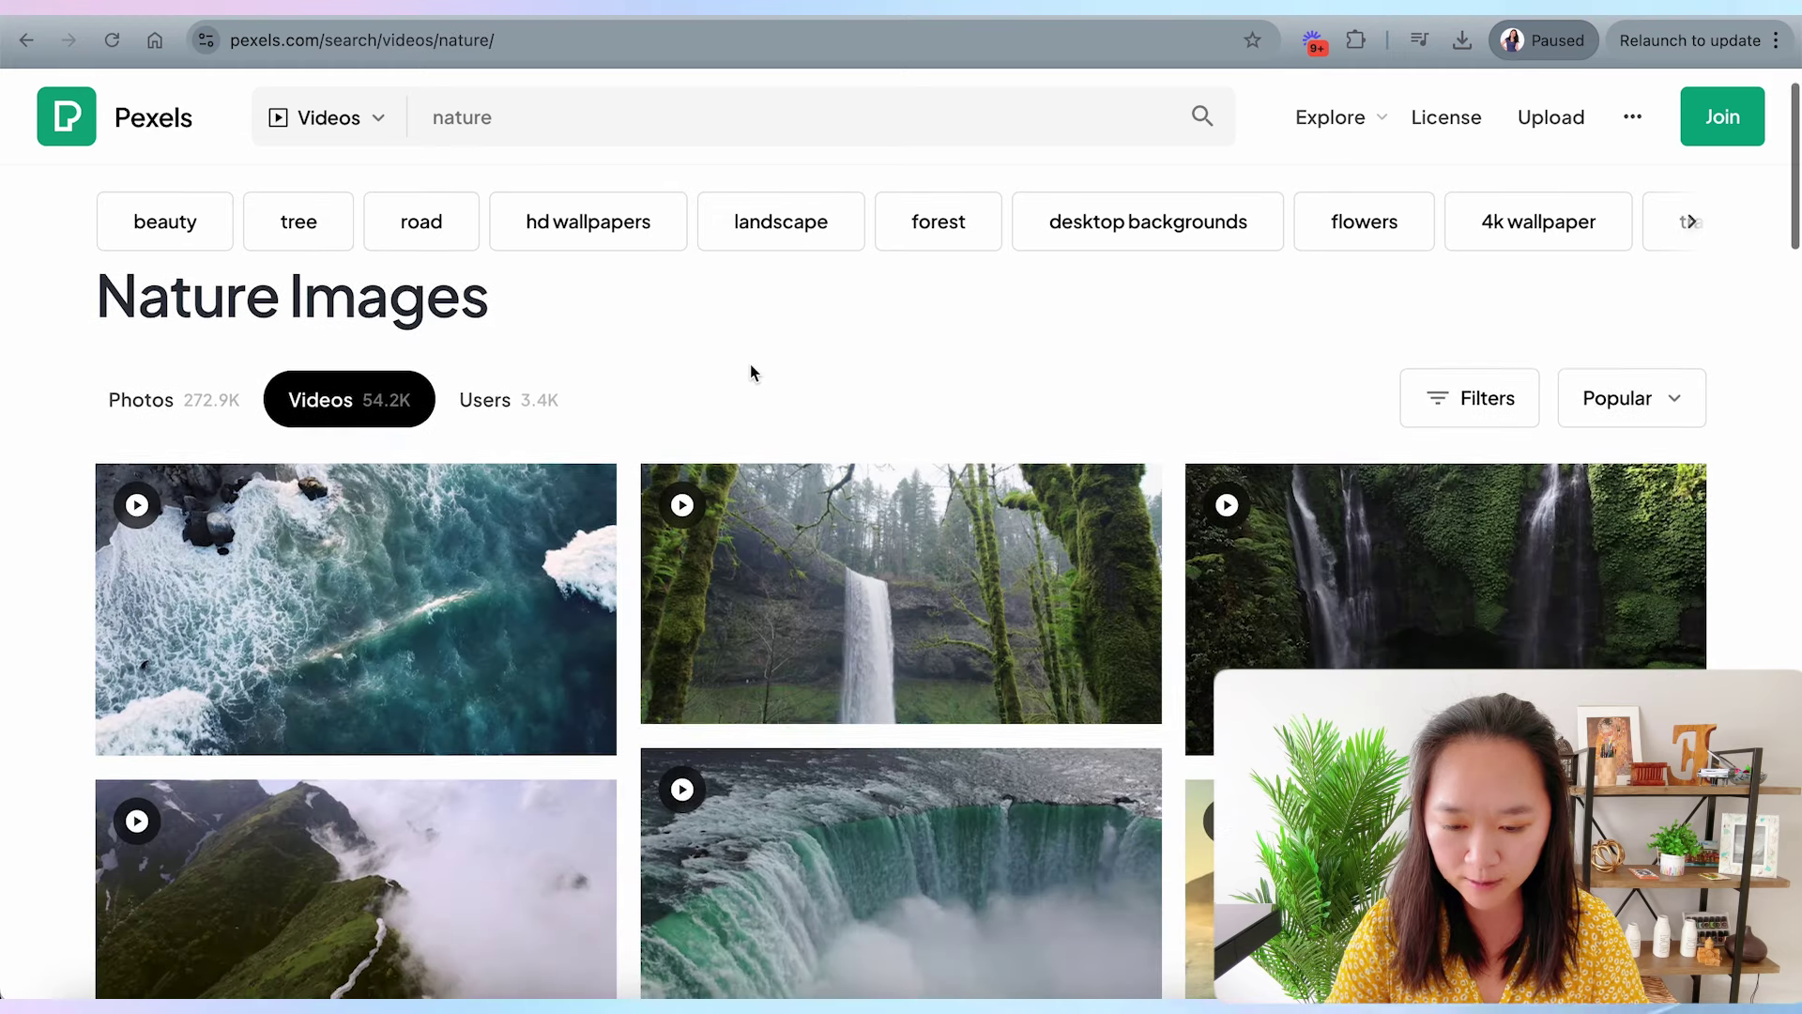
{"action": "scroll", "coordinate": [753, 373], "scroll_direction": "down", "scroll_amount": 1}
{"action": "scroll", "coordinate": [751, 372], "scroll_direction": "down", "scroll_amount": 3}
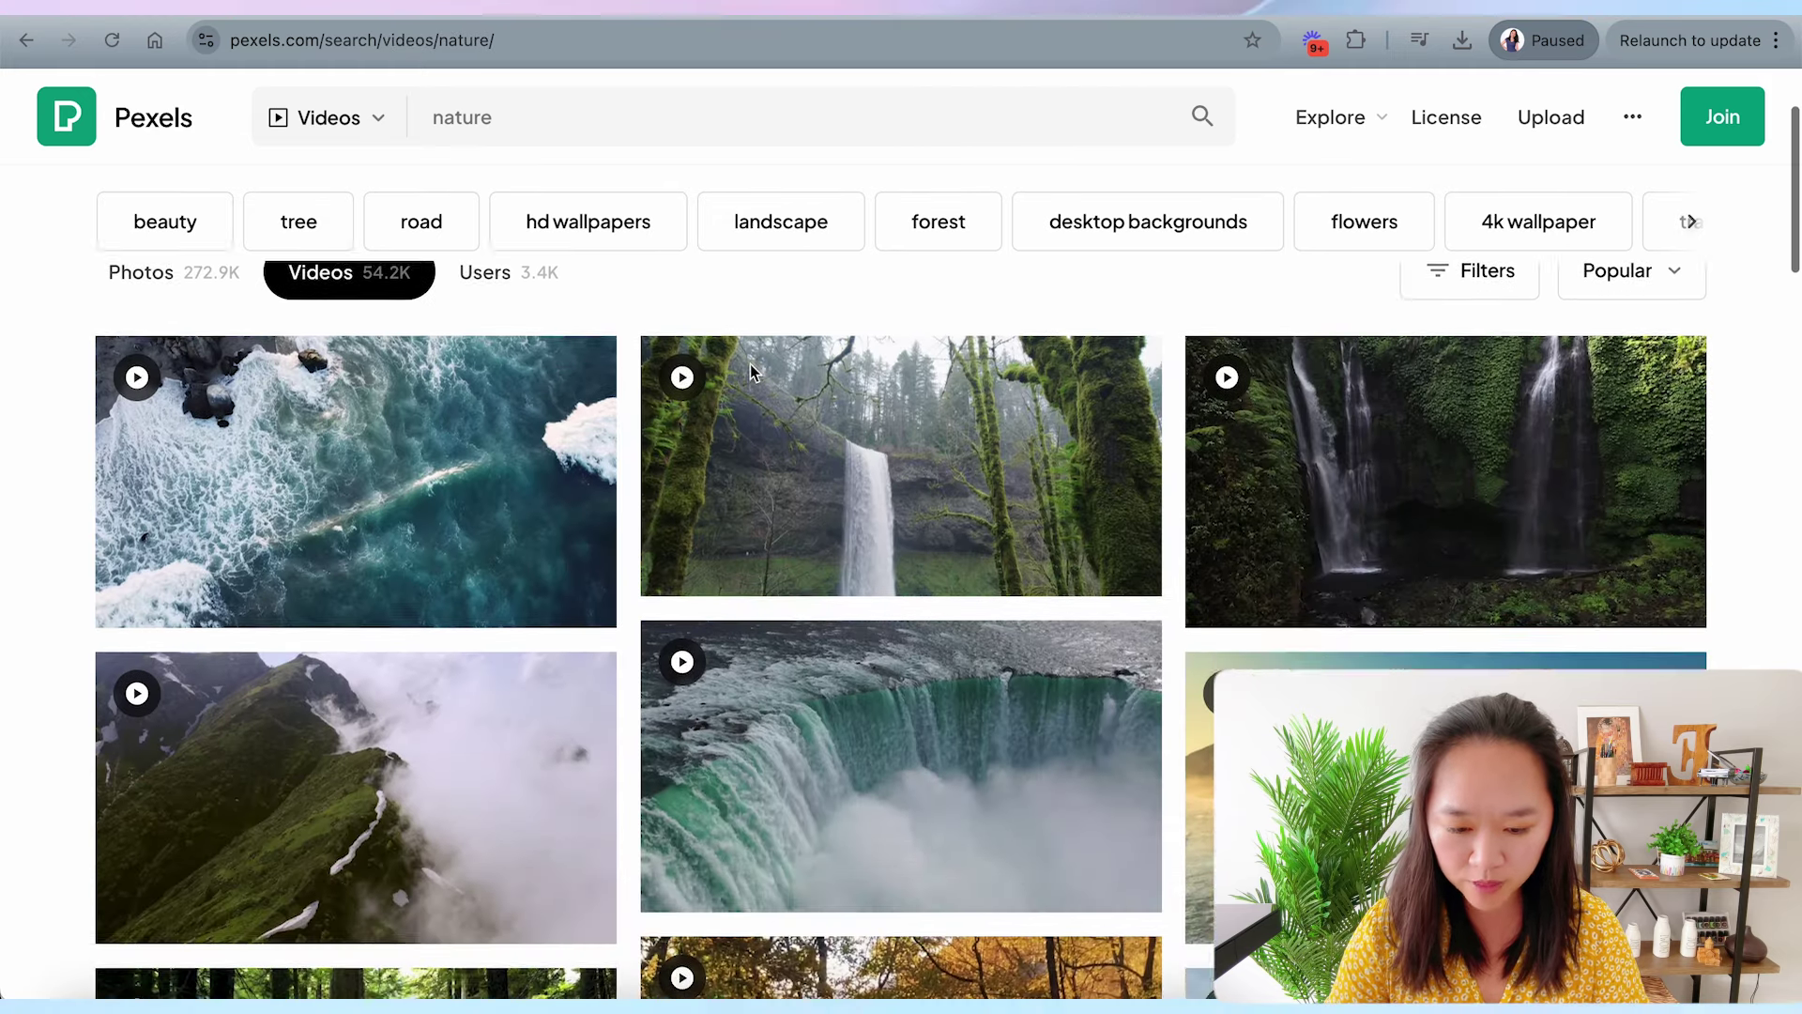
{"action": "scroll", "coordinate": [751, 372], "scroll_direction": "down", "scroll_amount": 3}
{"action": "scroll", "coordinate": [751, 373], "scroll_direction": "down", "scroll_amount": 2}
{"action": "scroll", "coordinate": [751, 372], "scroll_direction": "down", "scroll_amount": 2}
{"action": "scroll", "coordinate": [751, 372], "scroll_direction": "down", "scroll_amount": 3}
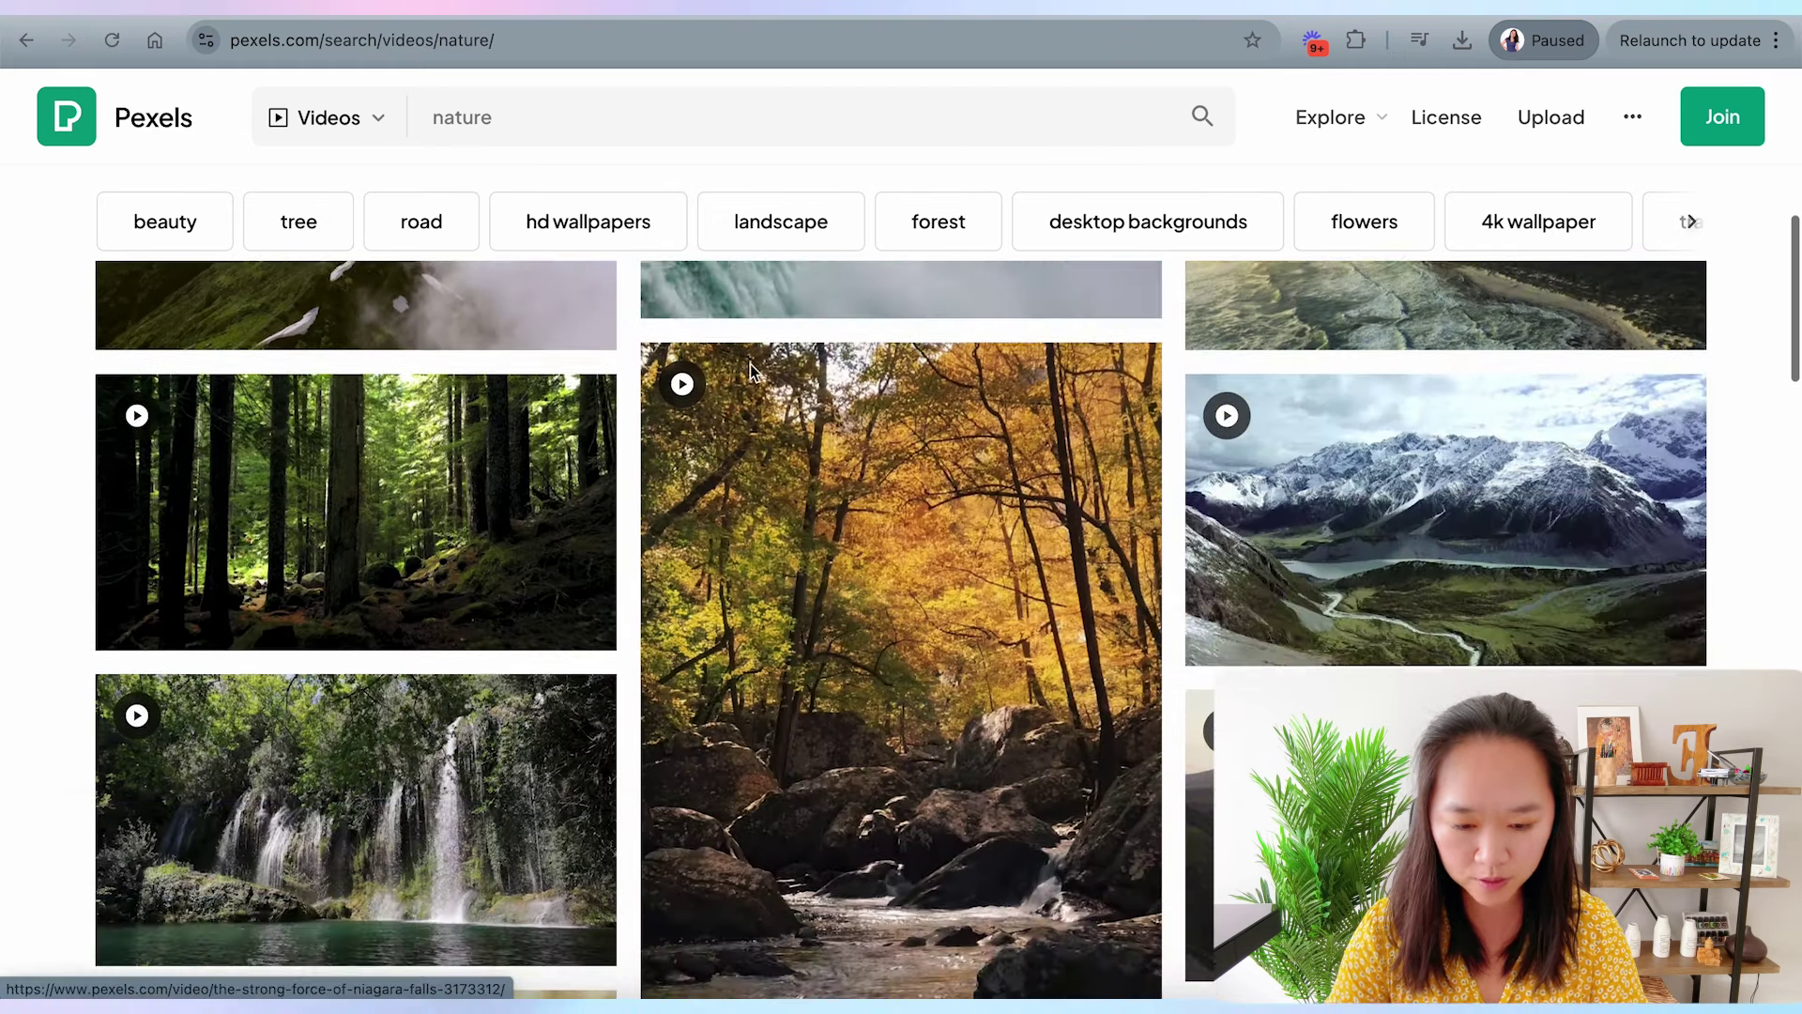
{"action": "scroll", "coordinate": [750, 373], "scroll_direction": "down", "scroll_amount": 3}
{"action": "scroll", "coordinate": [845, 493], "scroll_direction": "down", "scroll_amount": 2}
{"action": "scroll", "coordinate": [906, 538], "scroll_direction": "down", "scroll_amount": 4}
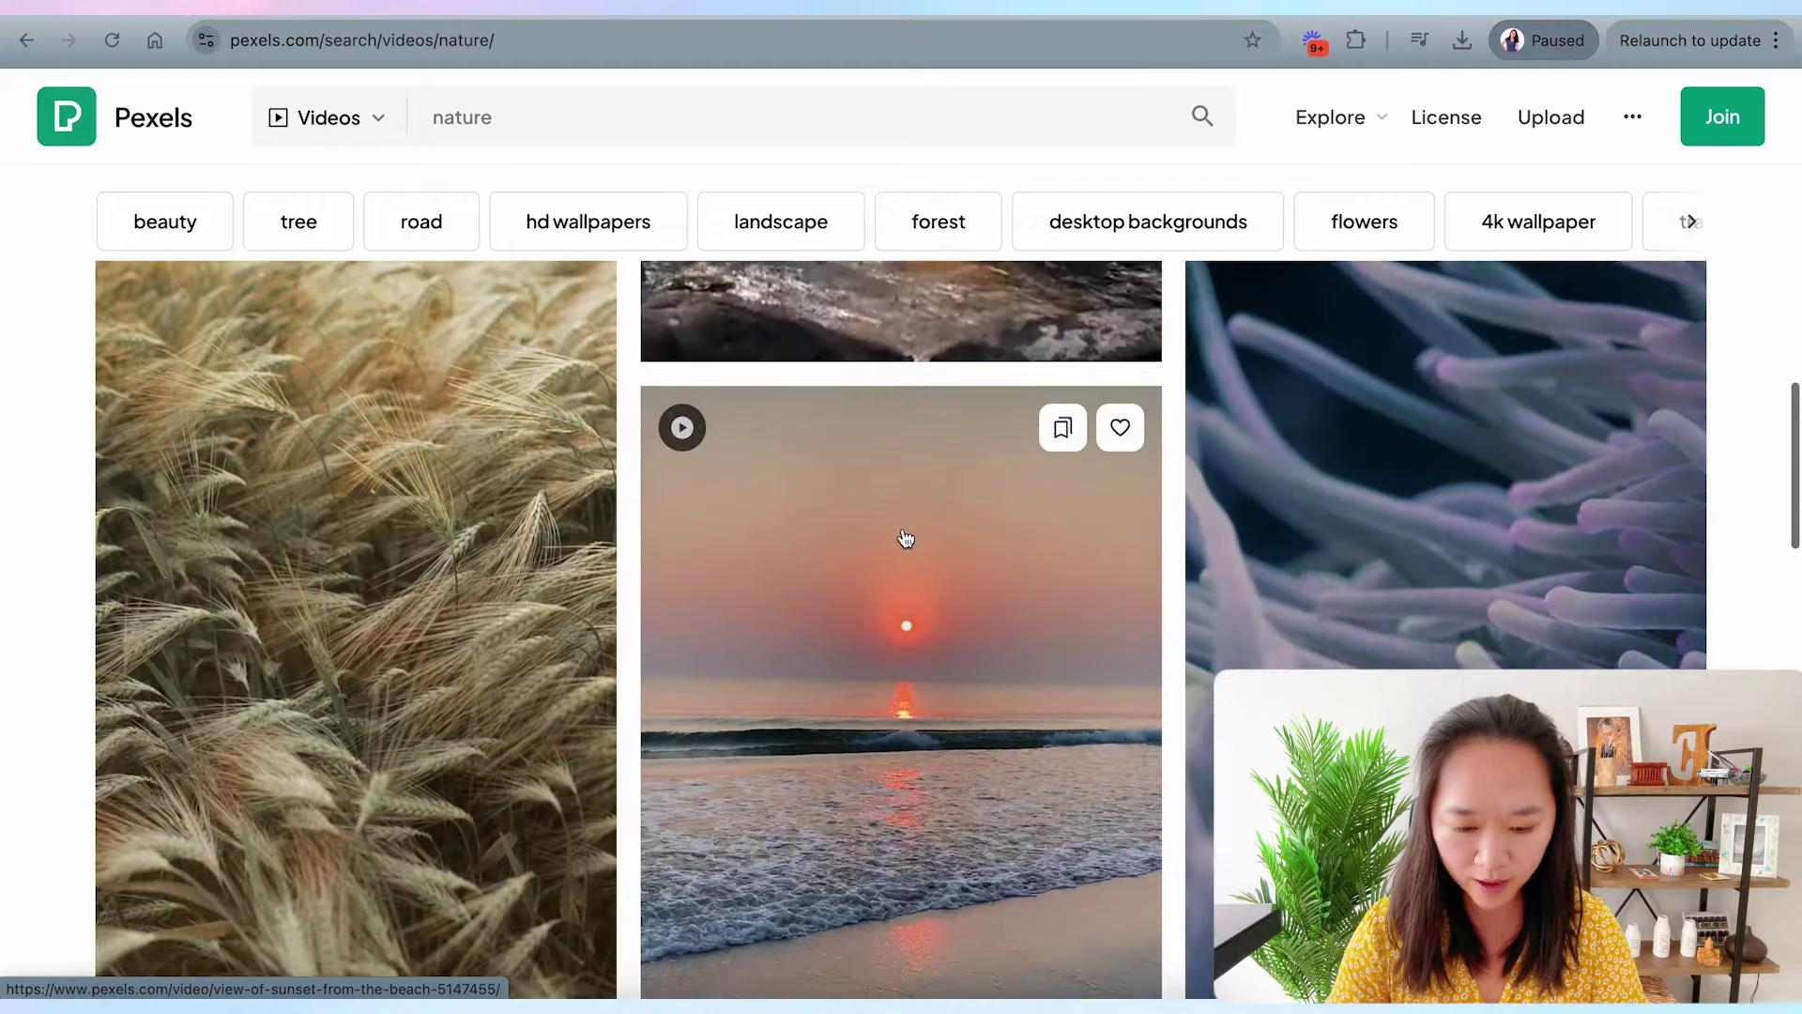
{"action": "scroll", "coordinate": [906, 539], "scroll_direction": "down", "scroll_amount": 4}
{"action": "scroll", "coordinate": [1126, 593], "scroll_direction": "down", "scroll_amount": 2}
Step: Preview the ocean waves clip, check 'Free to use', close it, and move to Luma
{"action": "left_click", "coordinate": [1357, 588]}
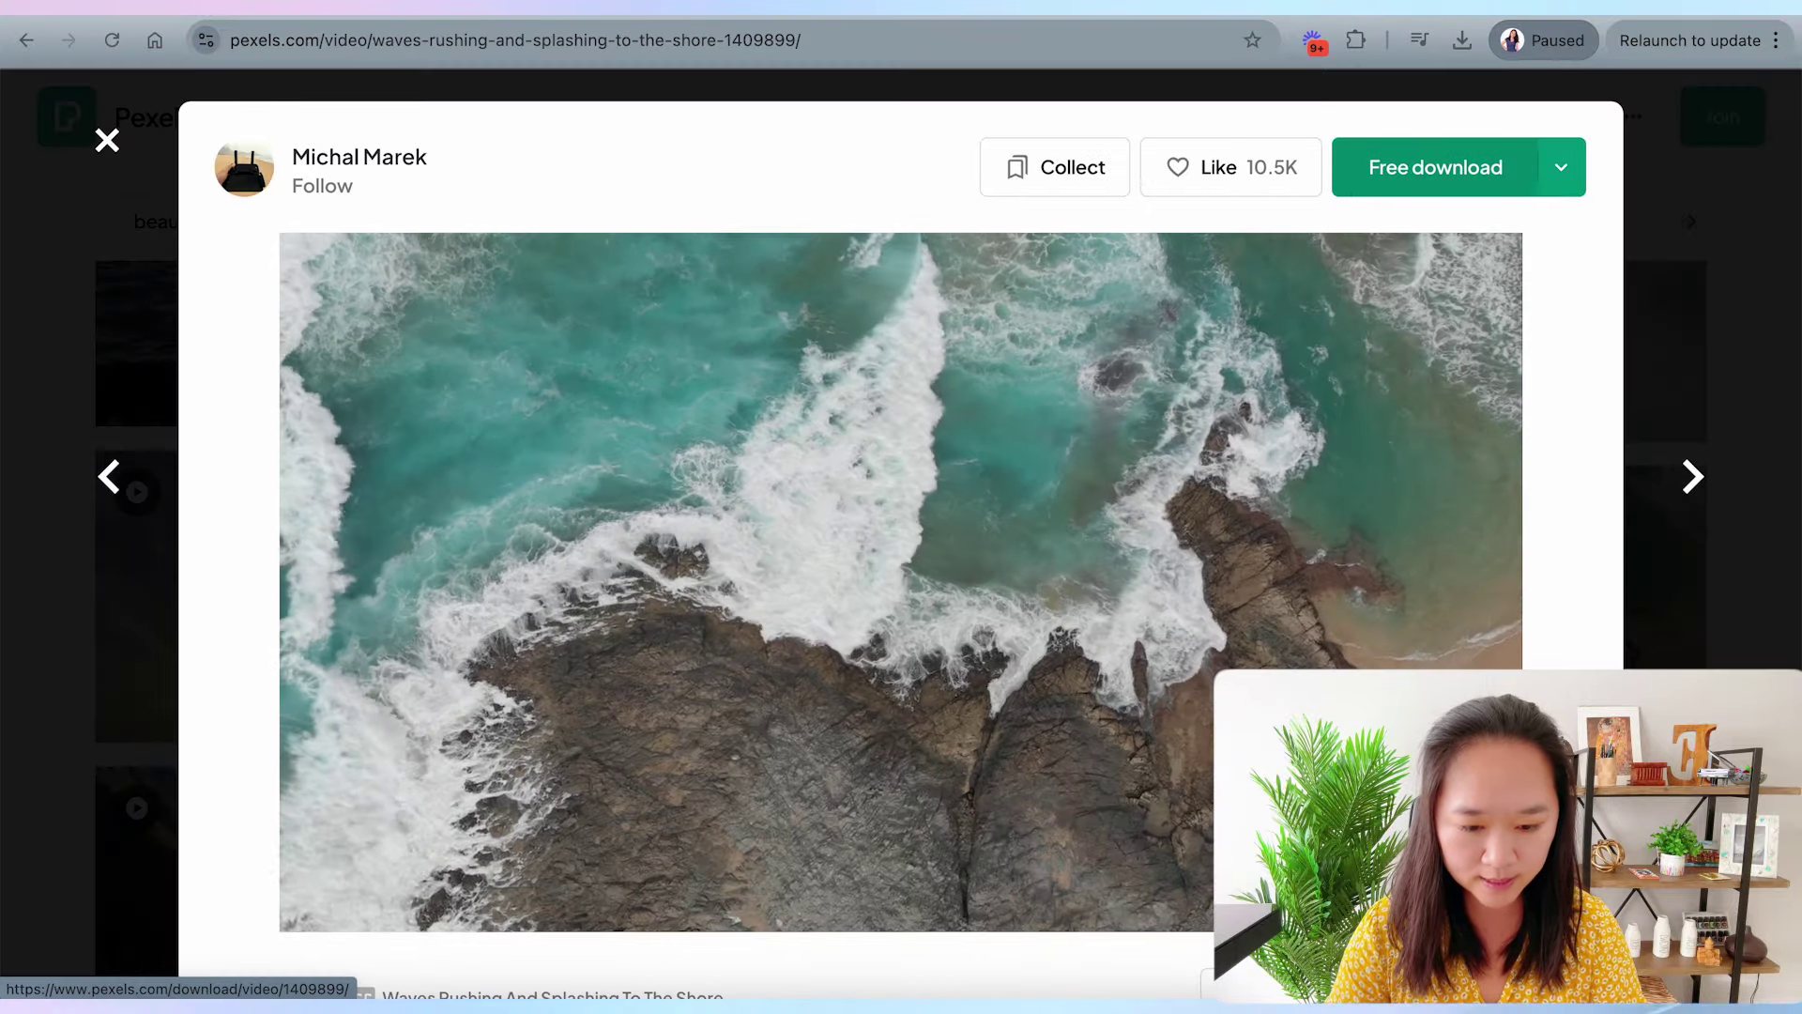
{"action": "scroll", "coordinate": [845, 563], "scroll_direction": "down", "scroll_amount": 3}
{"action": "scroll", "coordinate": [845, 563], "scroll_direction": "down", "scroll_amount": 2}
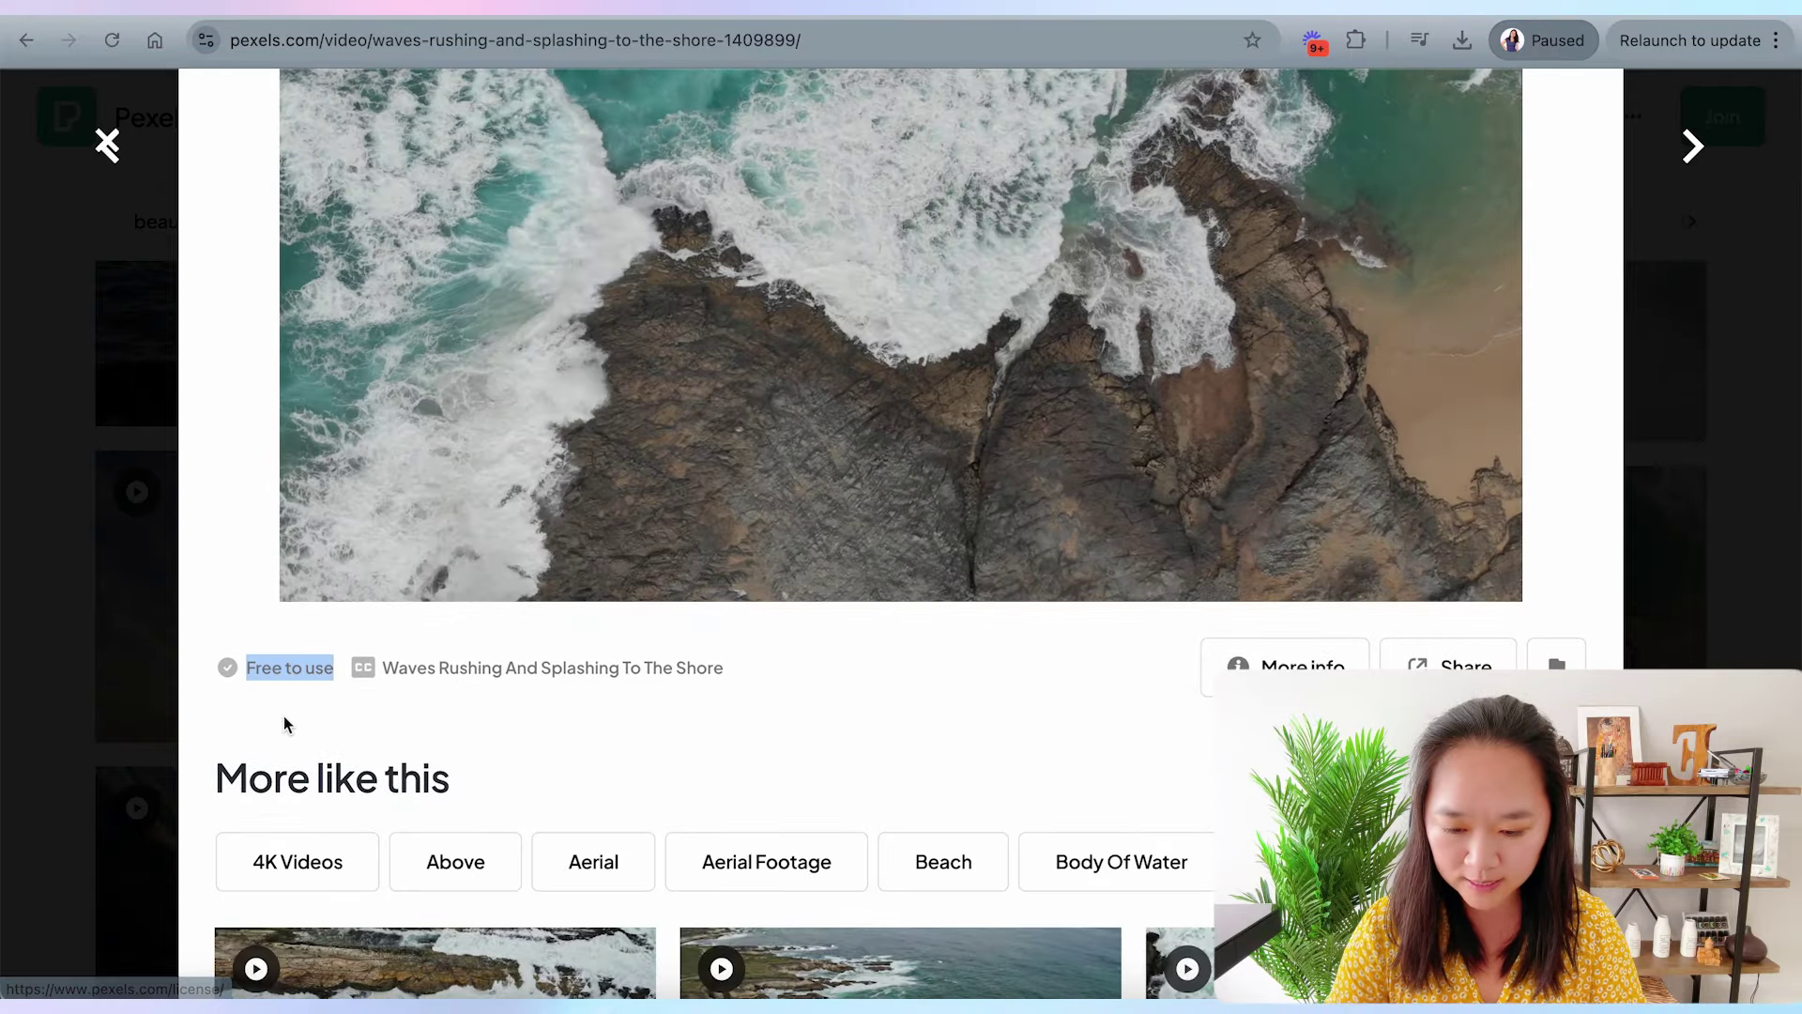
{"action": "left_click", "coordinate": [284, 717]}
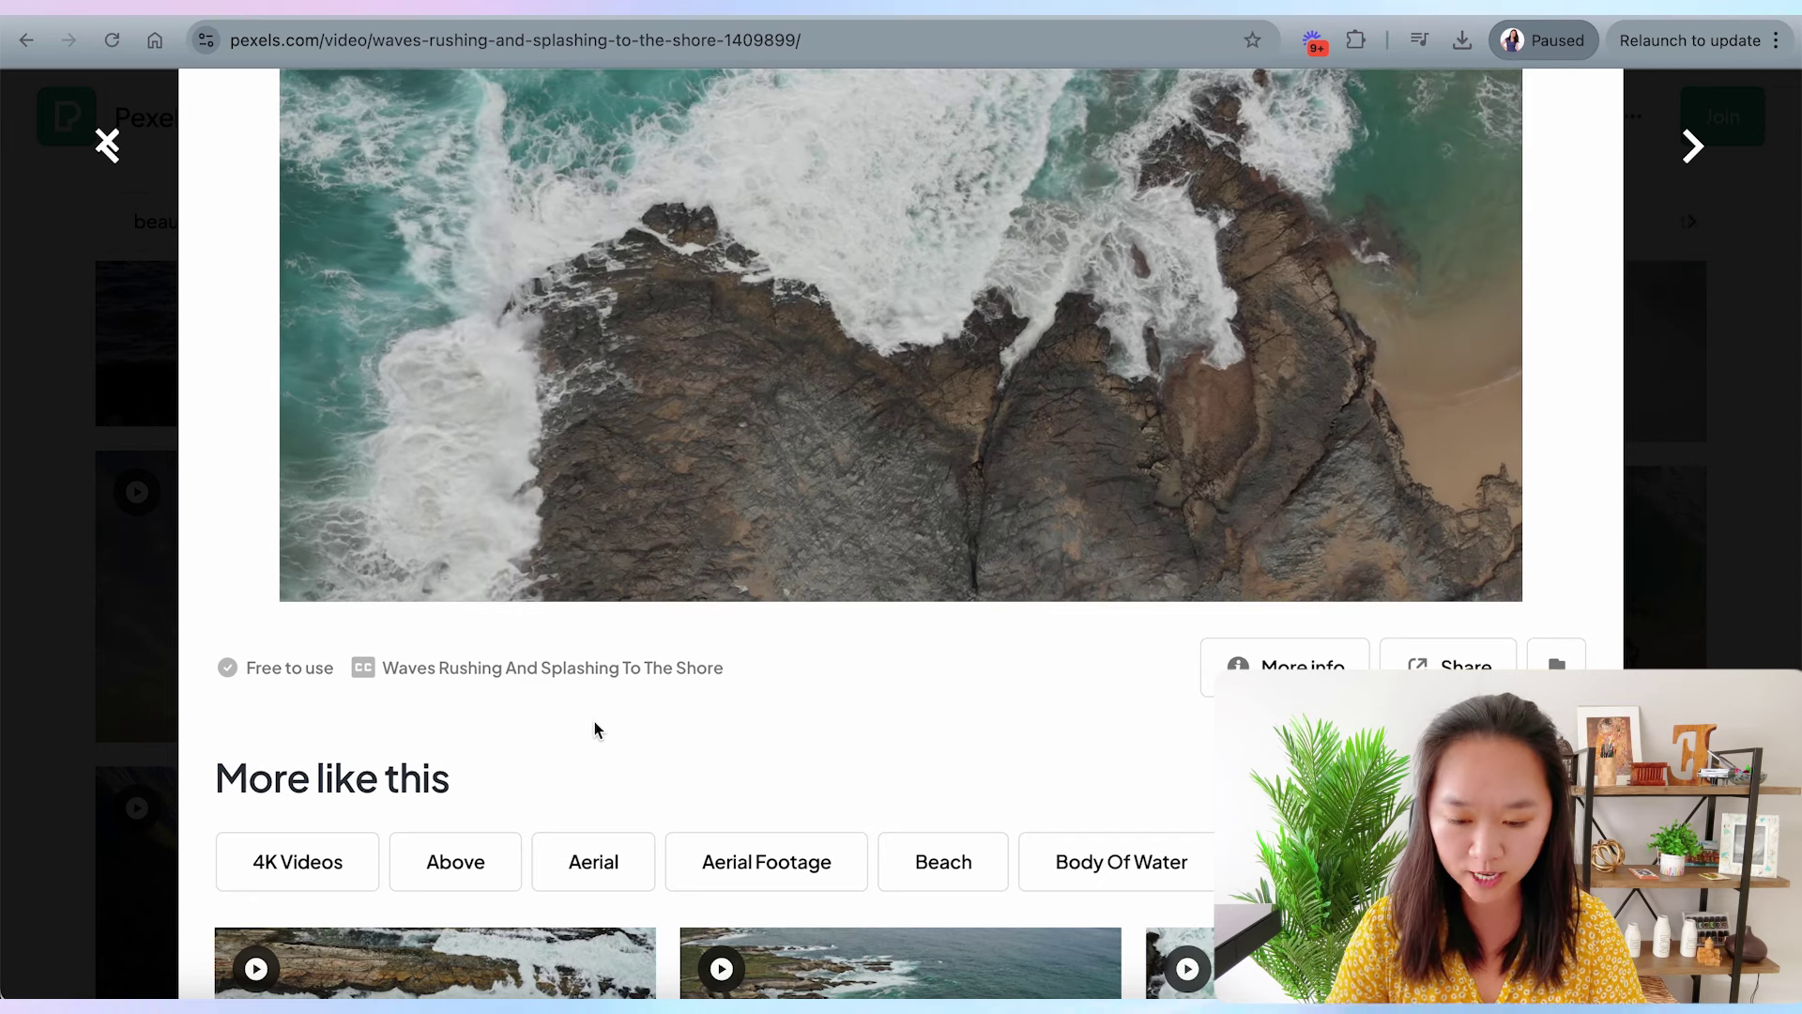
{"action": "scroll", "coordinate": [594, 721], "scroll_direction": "up", "scroll_amount": 3}
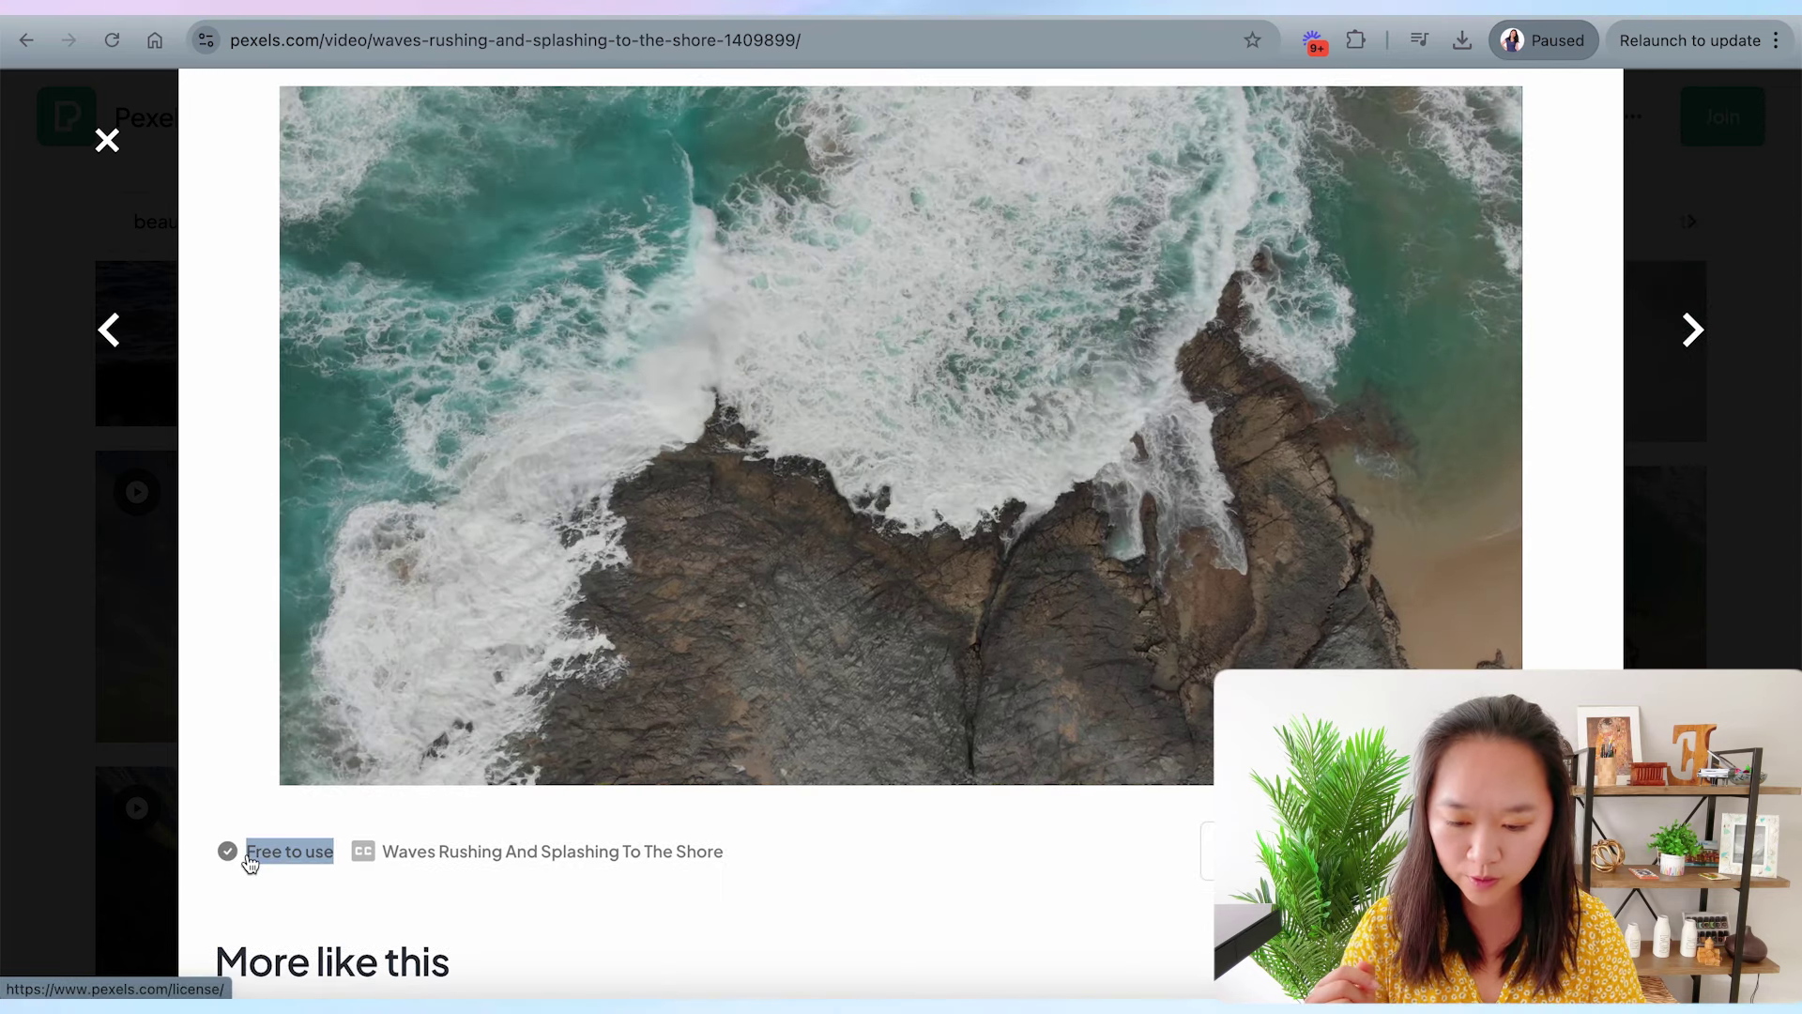
{"action": "scroll", "coordinate": [371, 913], "scroll_direction": "up", "scroll_amount": 2}
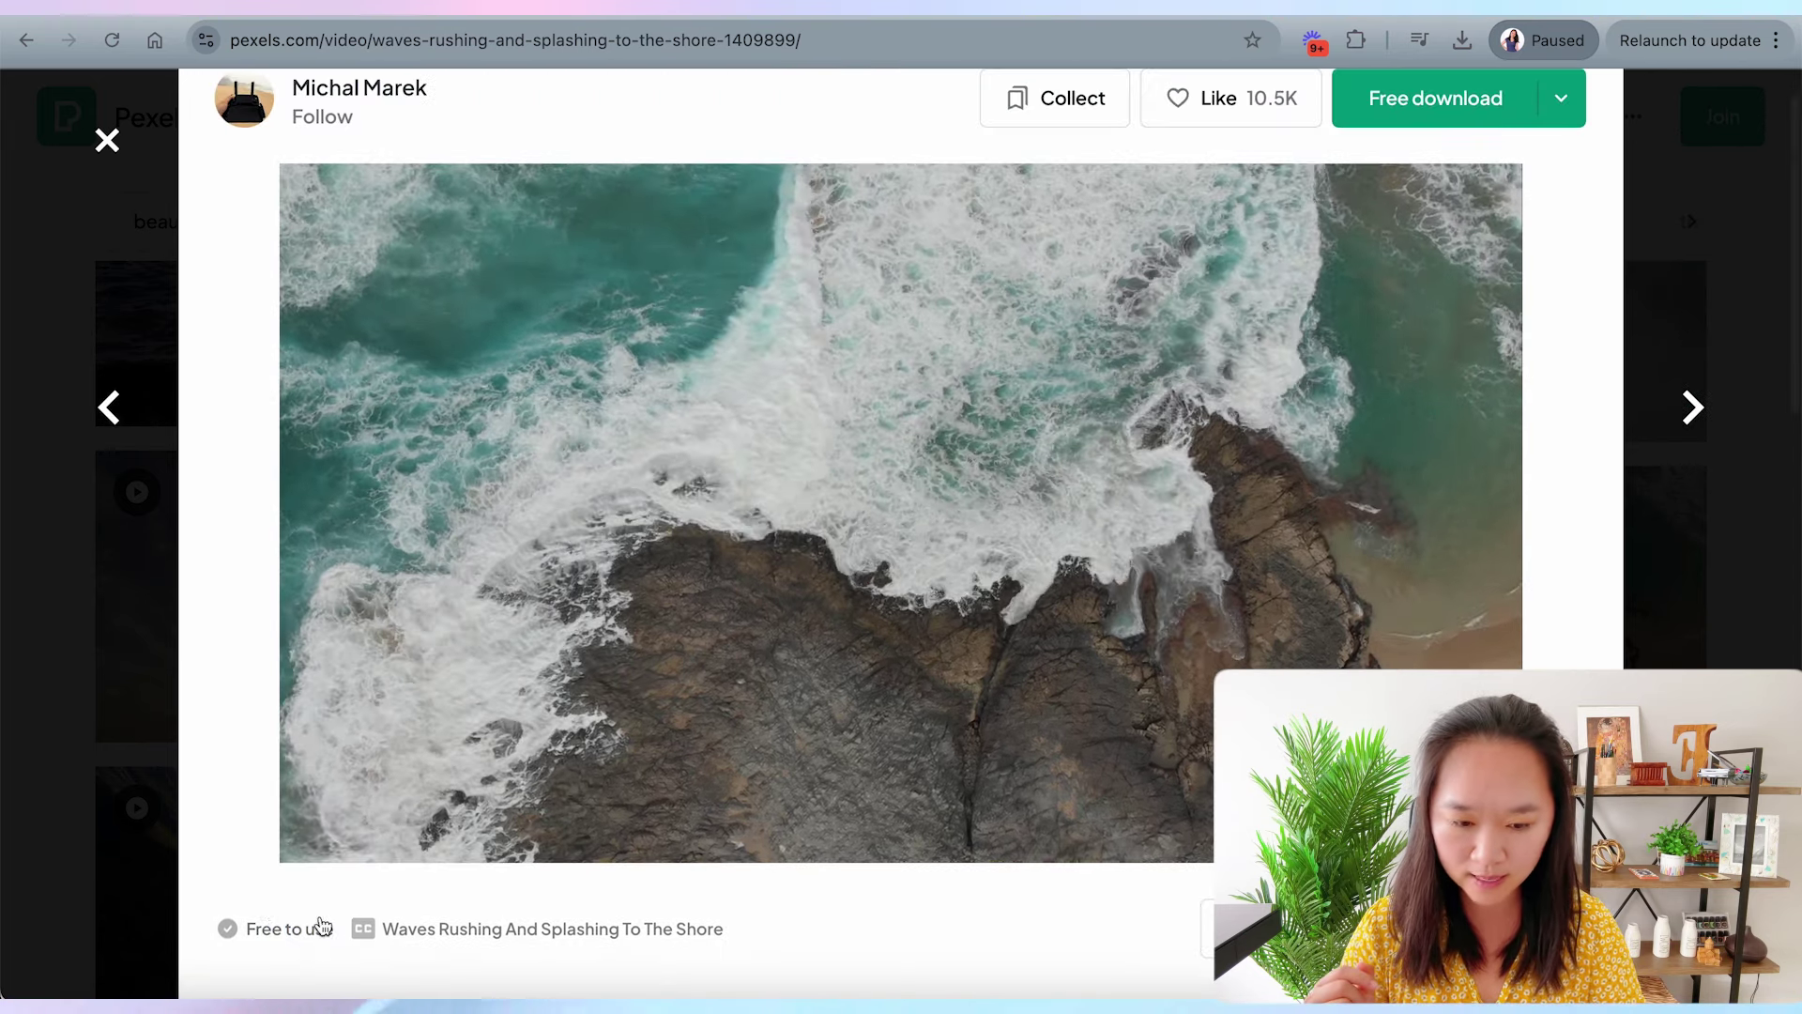
{"action": "scroll", "coordinate": [953, 562], "scroll_direction": "up", "scroll_amount": 2}
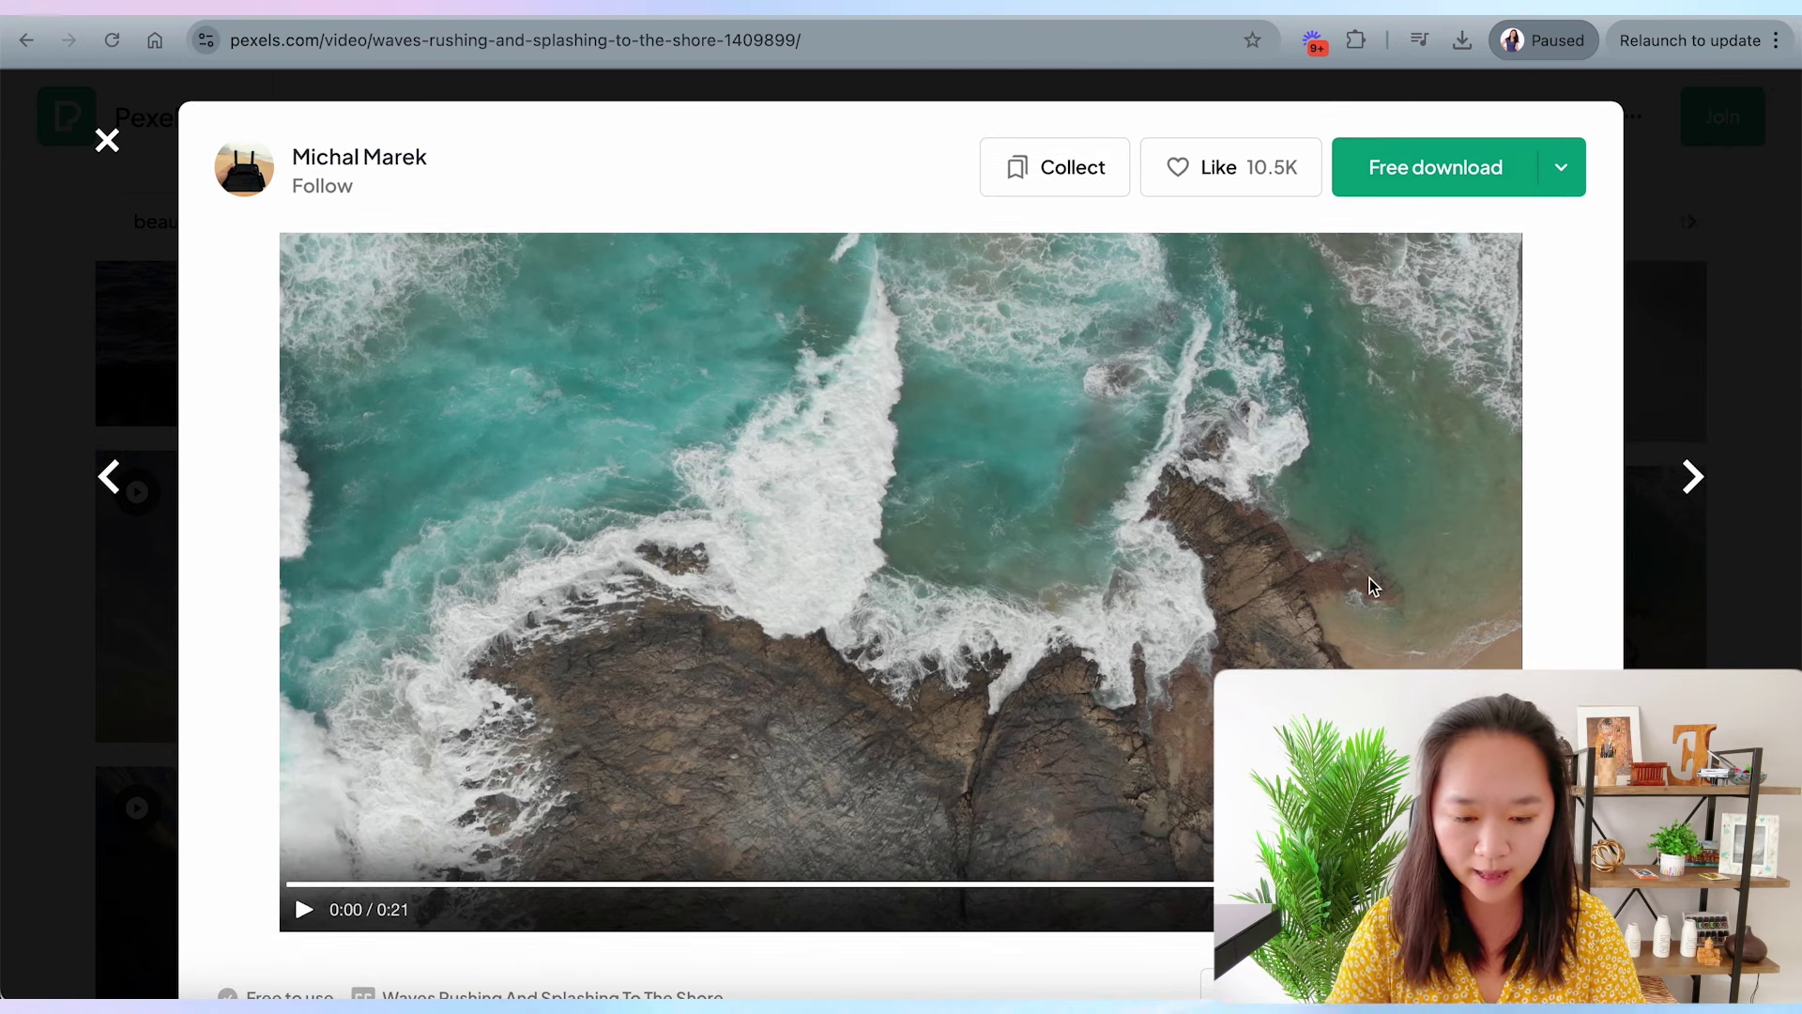
{"action": "left_click", "coordinate": [1705, 286]}
{"action": "scroll", "coordinate": [1705, 284], "scroll_direction": "down", "scroll_amount": 3}
{"action": "scroll", "coordinate": [1704, 285], "scroll_direction": "down", "scroll_amount": 3}
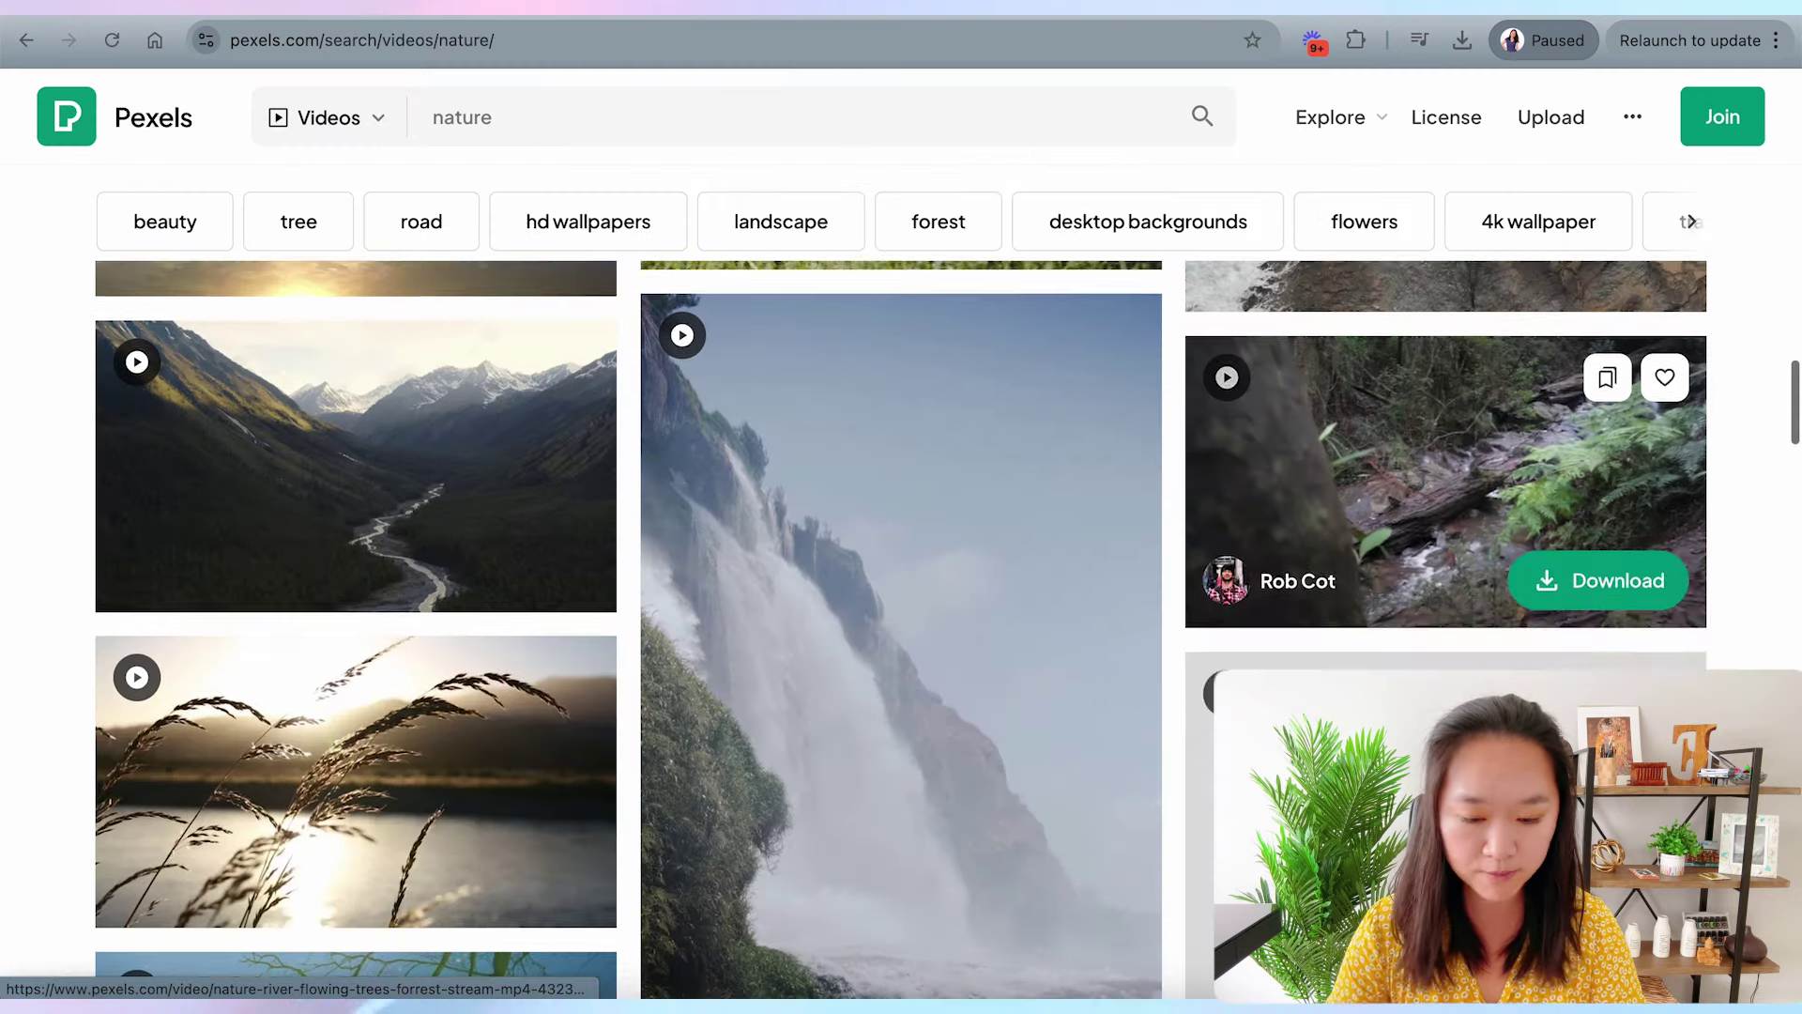
{"action": "scroll", "coordinate": [1703, 285], "scroll_direction": "down", "scroll_amount": 3}
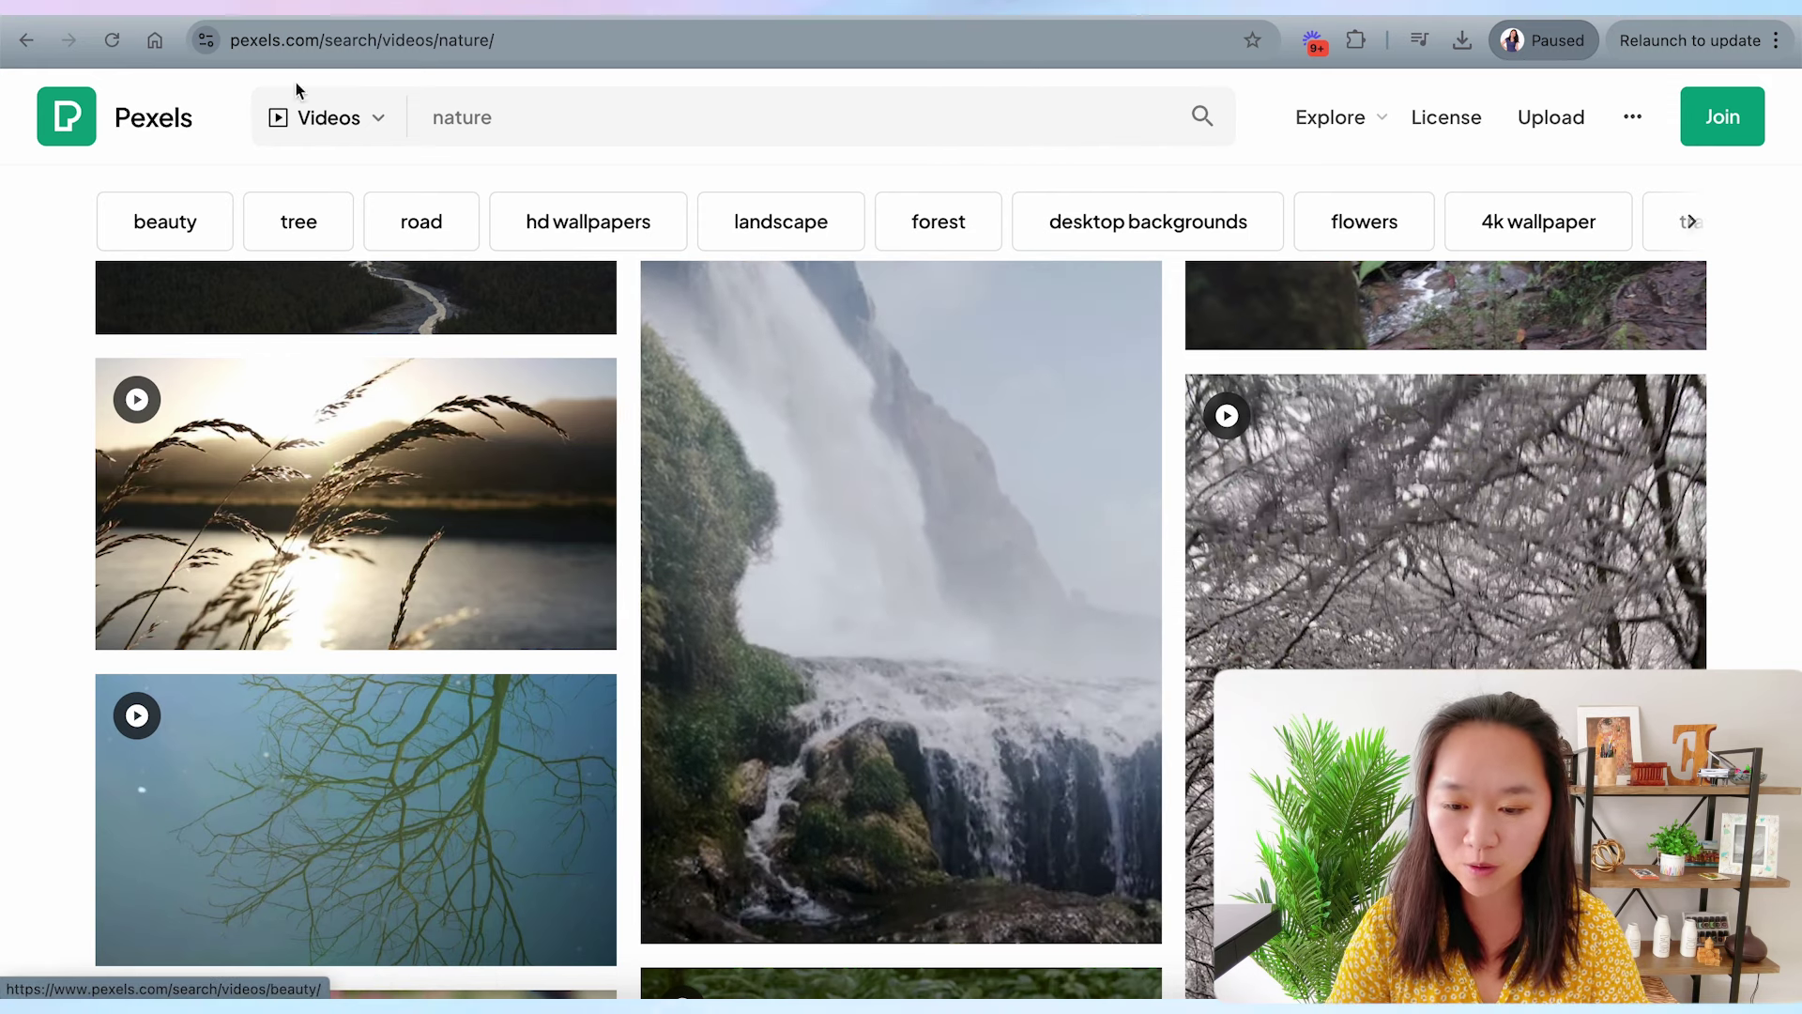
{"action": "key", "text": "ctrl+Tab"}
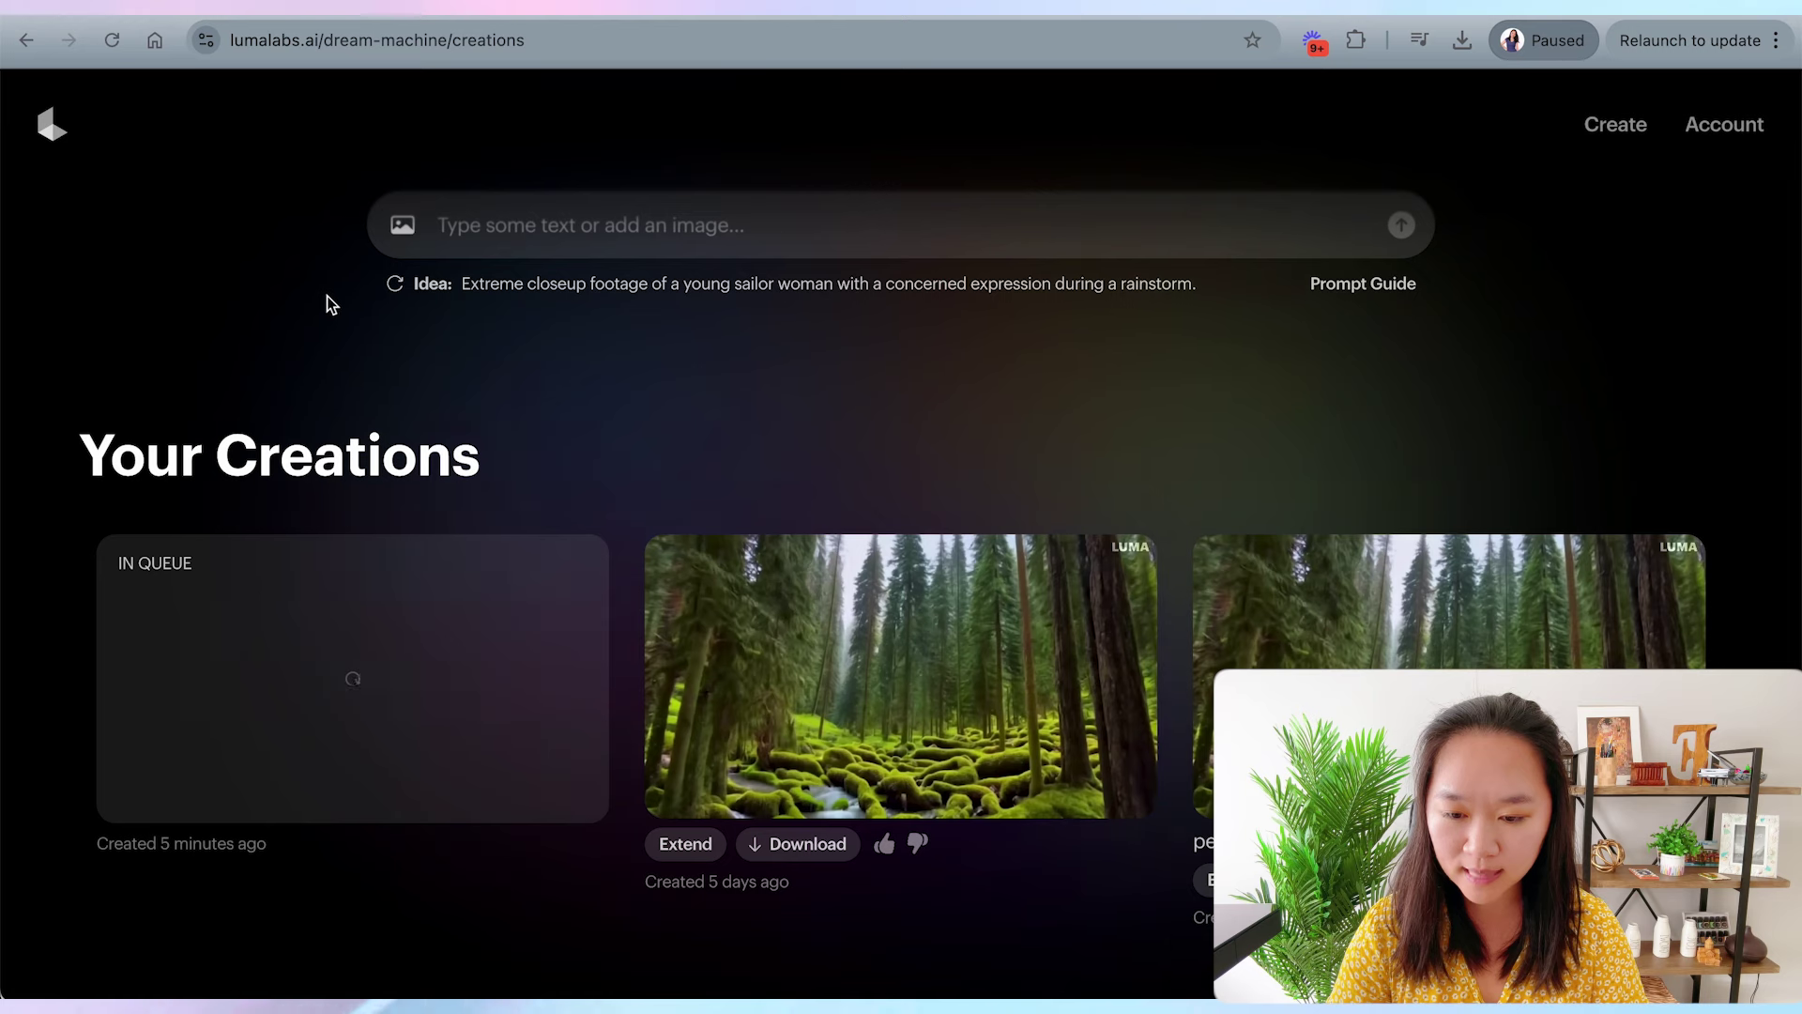
Step: Open the mossy forest creation, open and close Extend, return to creations, then go to Pexels
{"action": "left_click", "coordinate": [286, 43]}
{"action": "left_click", "coordinate": [537, 227]}
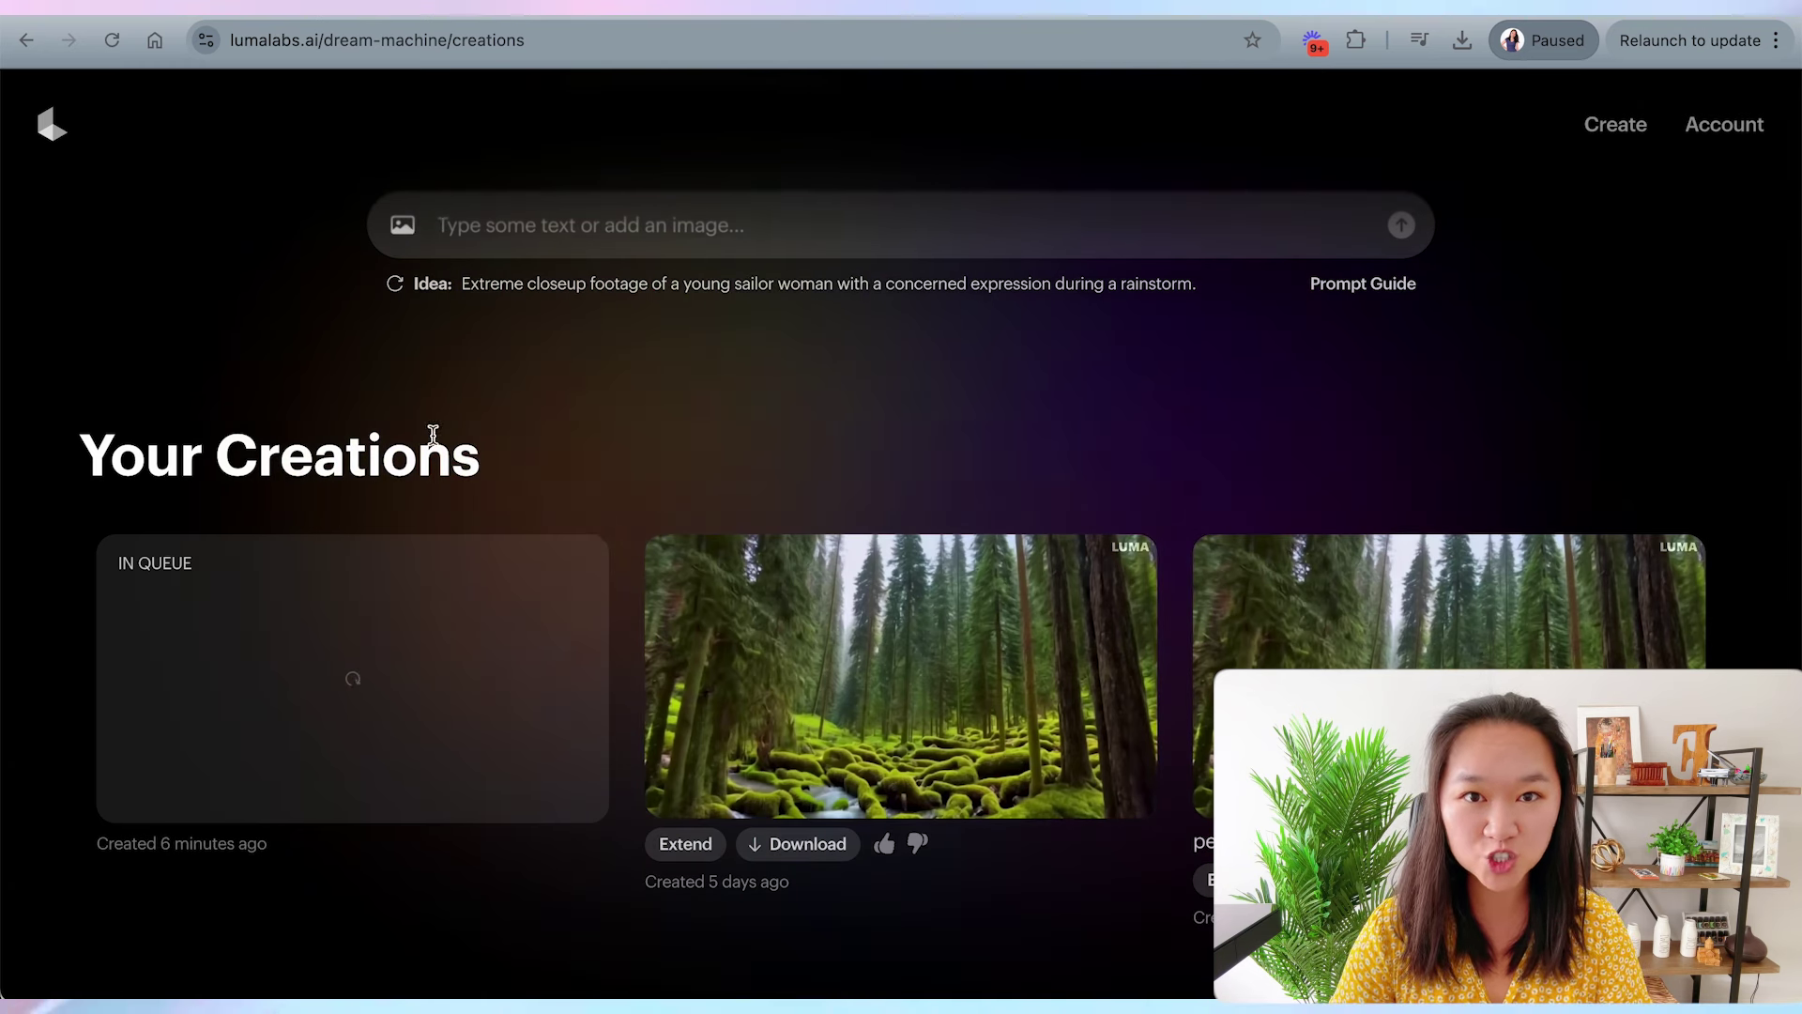
{"action": "scroll", "coordinate": [515, 463], "scroll_direction": "down", "scroll_amount": 2}
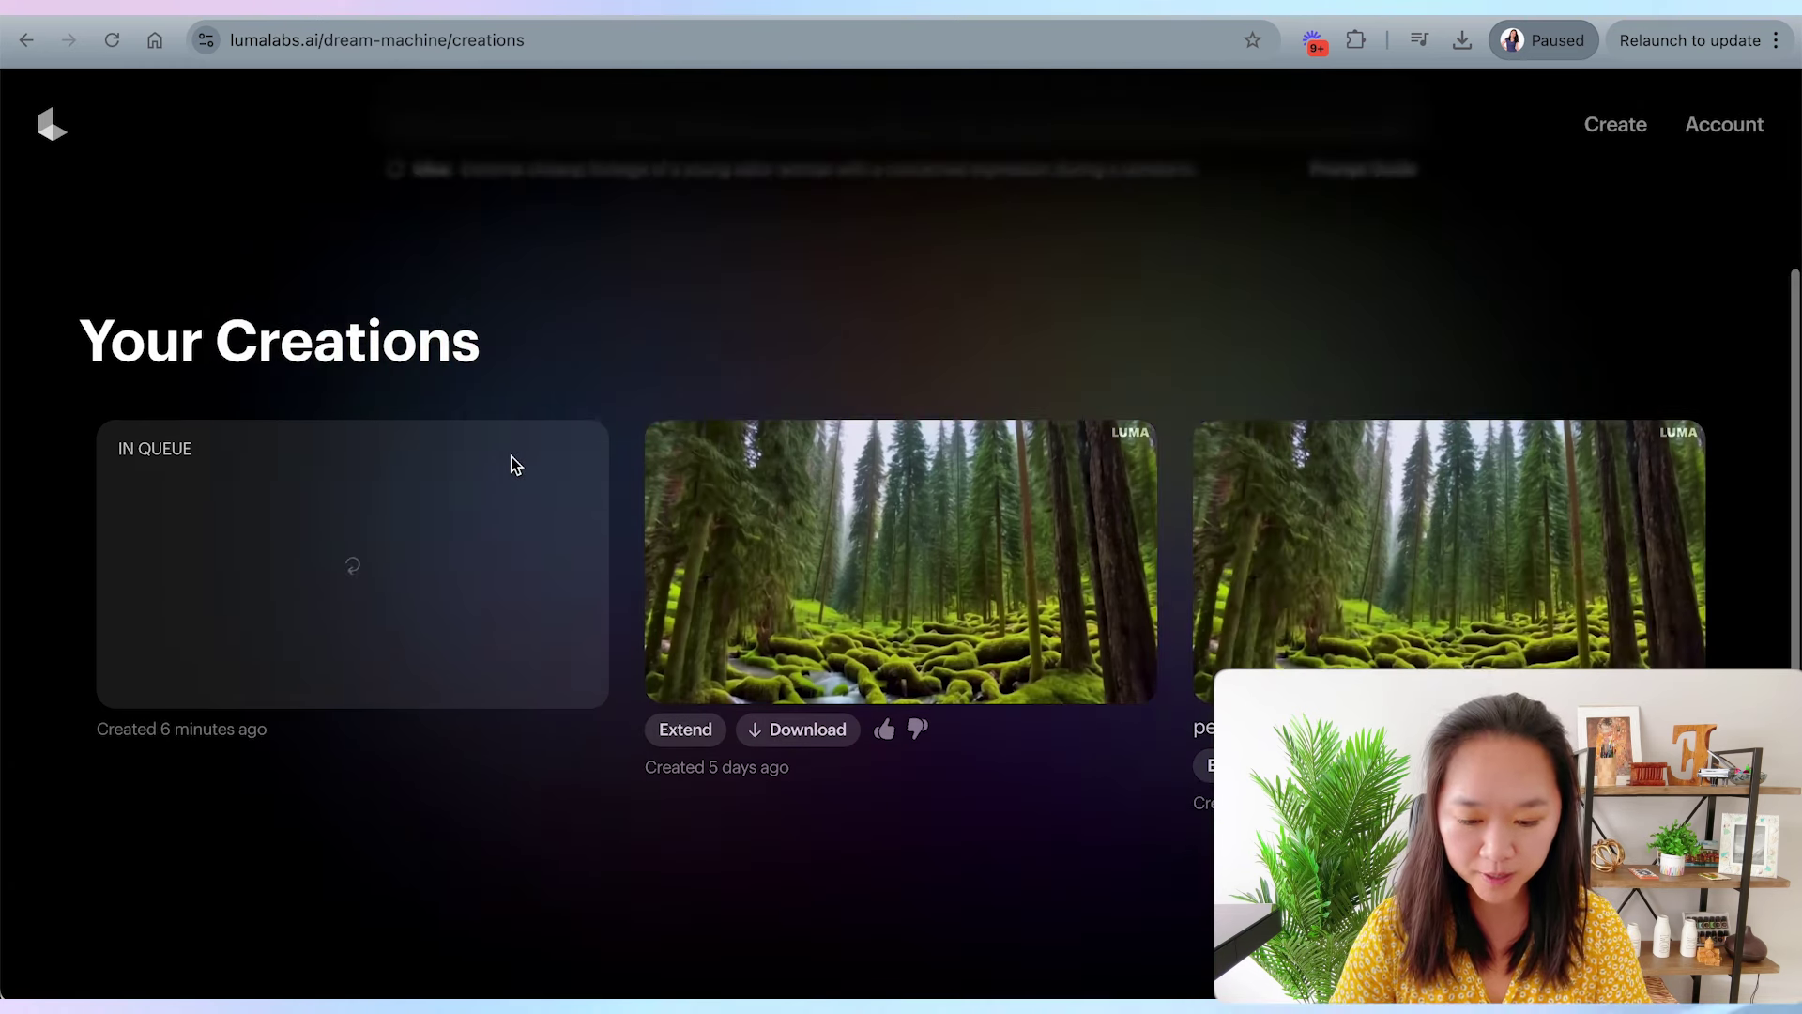
{"action": "left_click", "coordinate": [971, 557]}
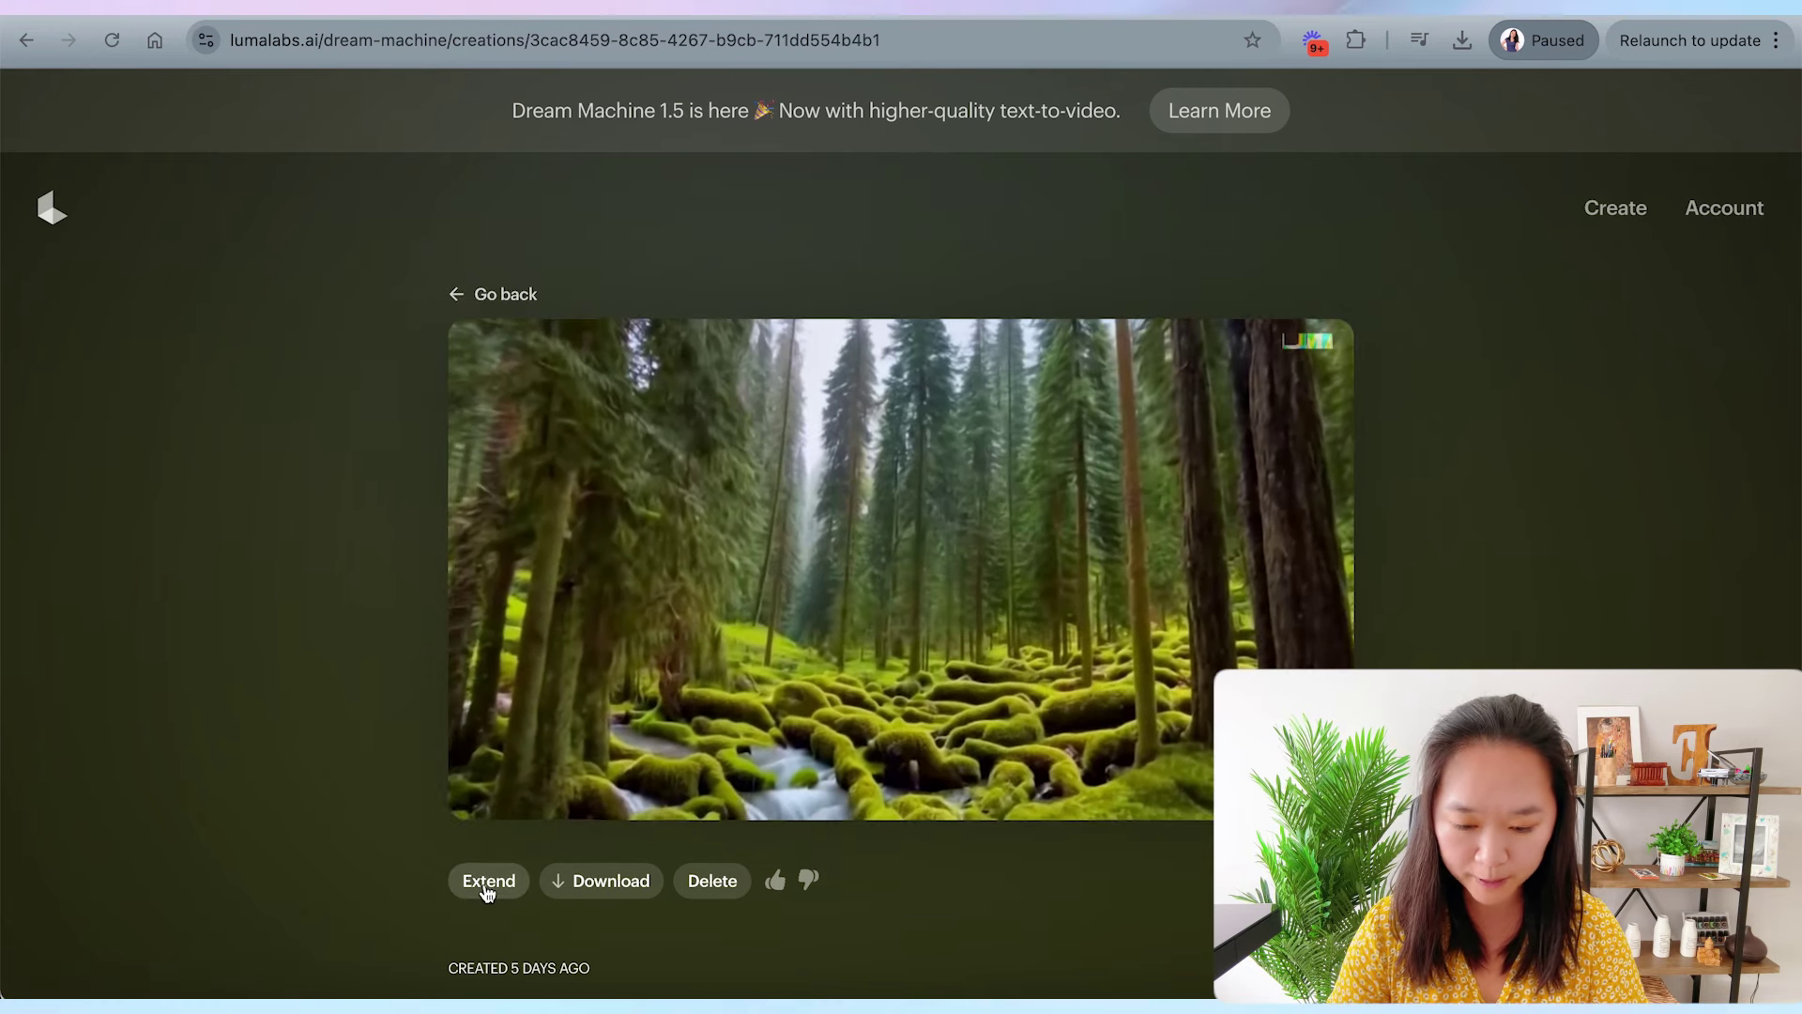
{"action": "left_click", "coordinate": [489, 879]}
{"action": "left_click", "coordinate": [1508, 418]}
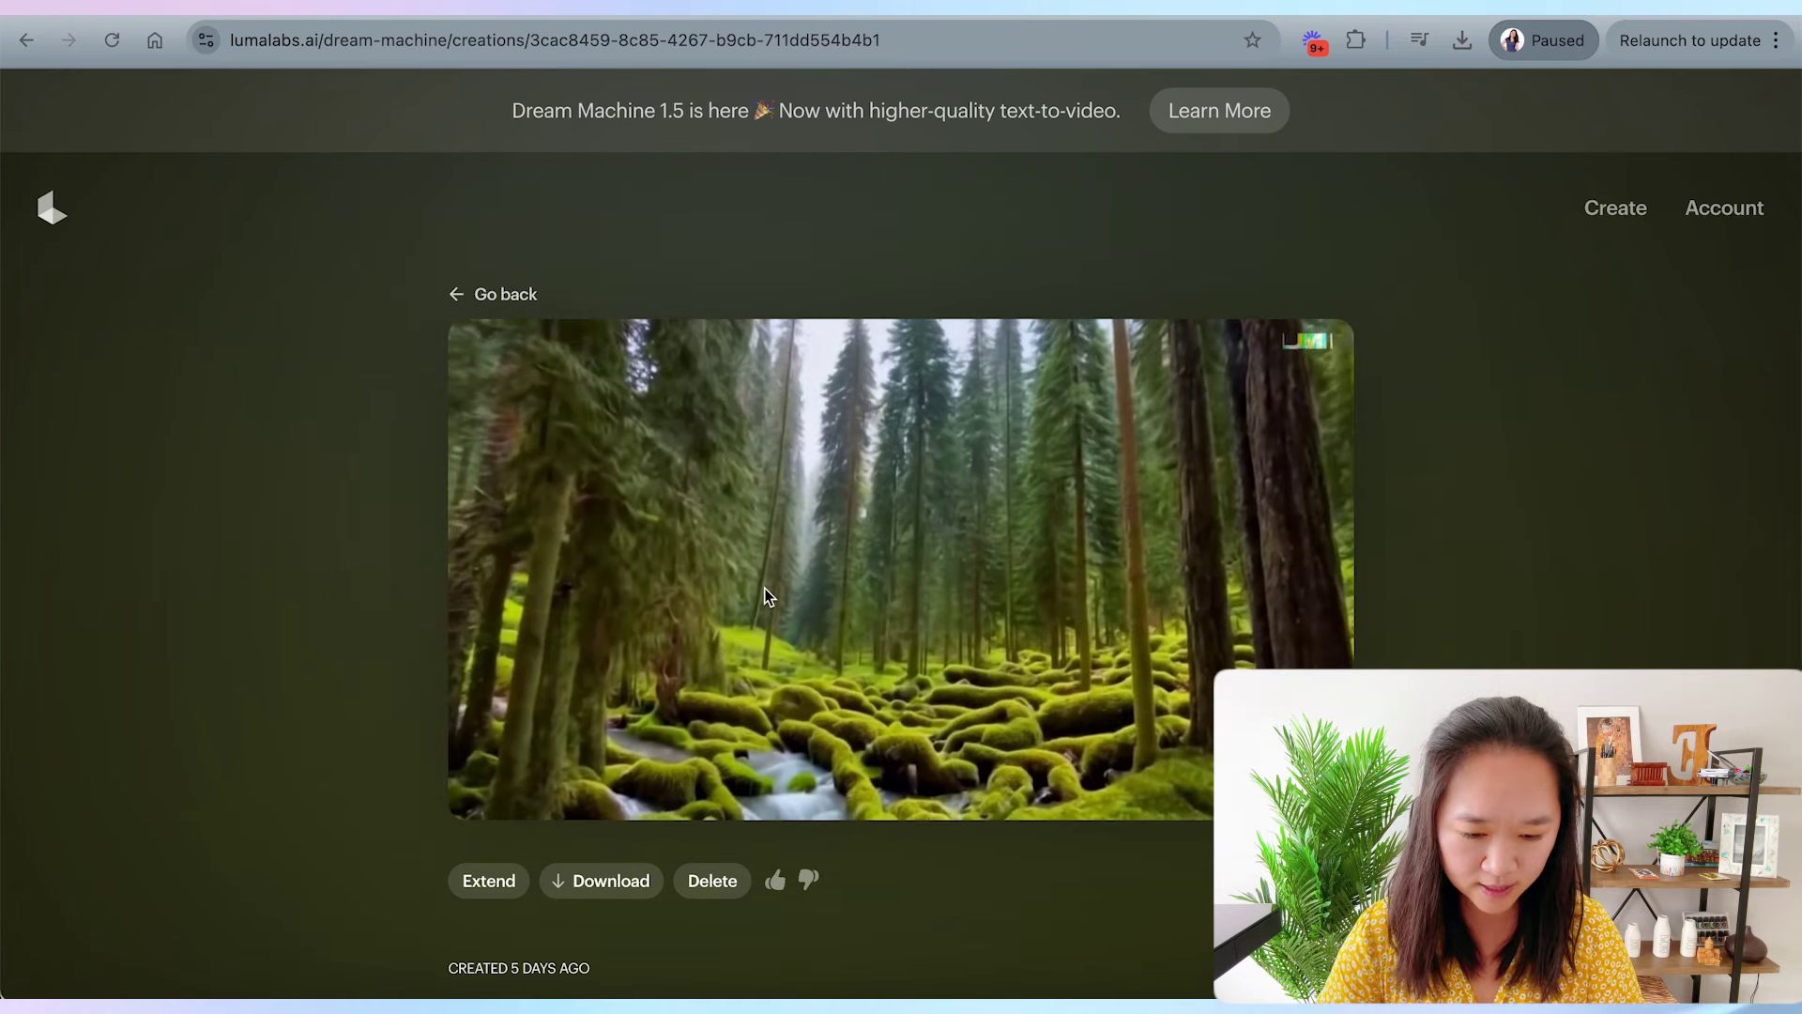
{"action": "left_click", "coordinate": [457, 306]}
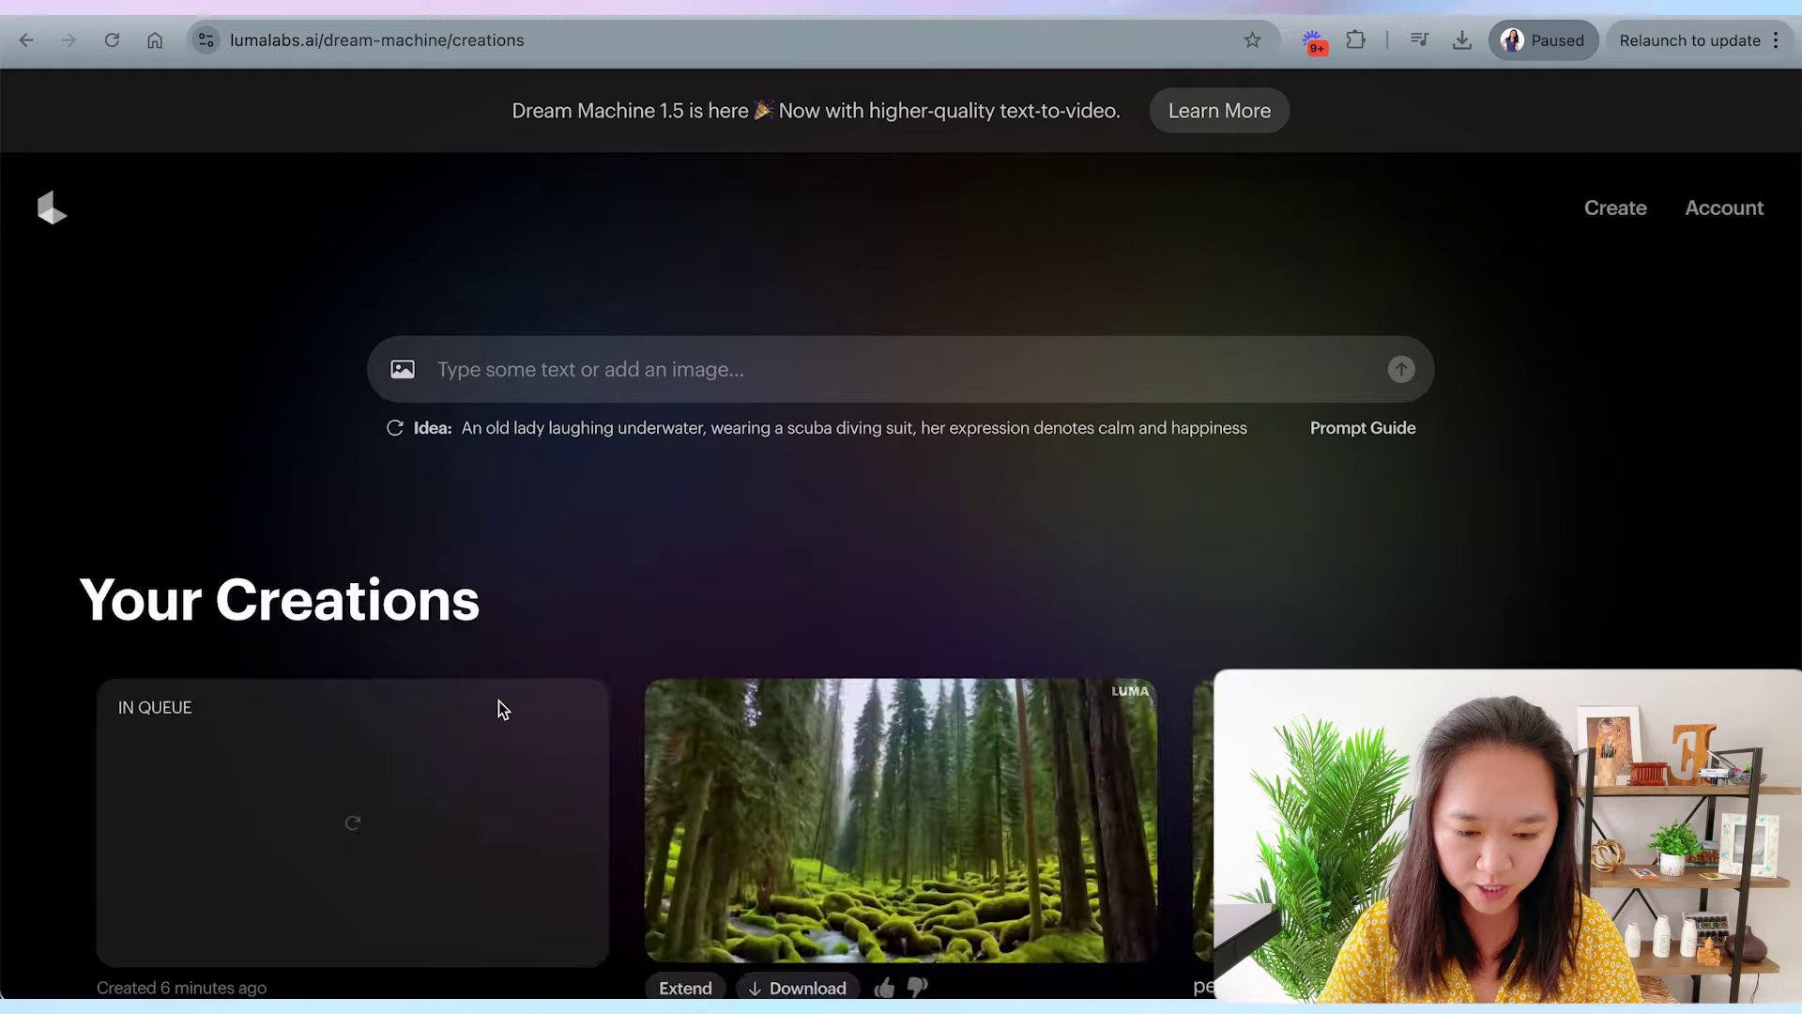
{"action": "scroll", "coordinate": [491, 502], "scroll_direction": "down", "scroll_amount": 3}
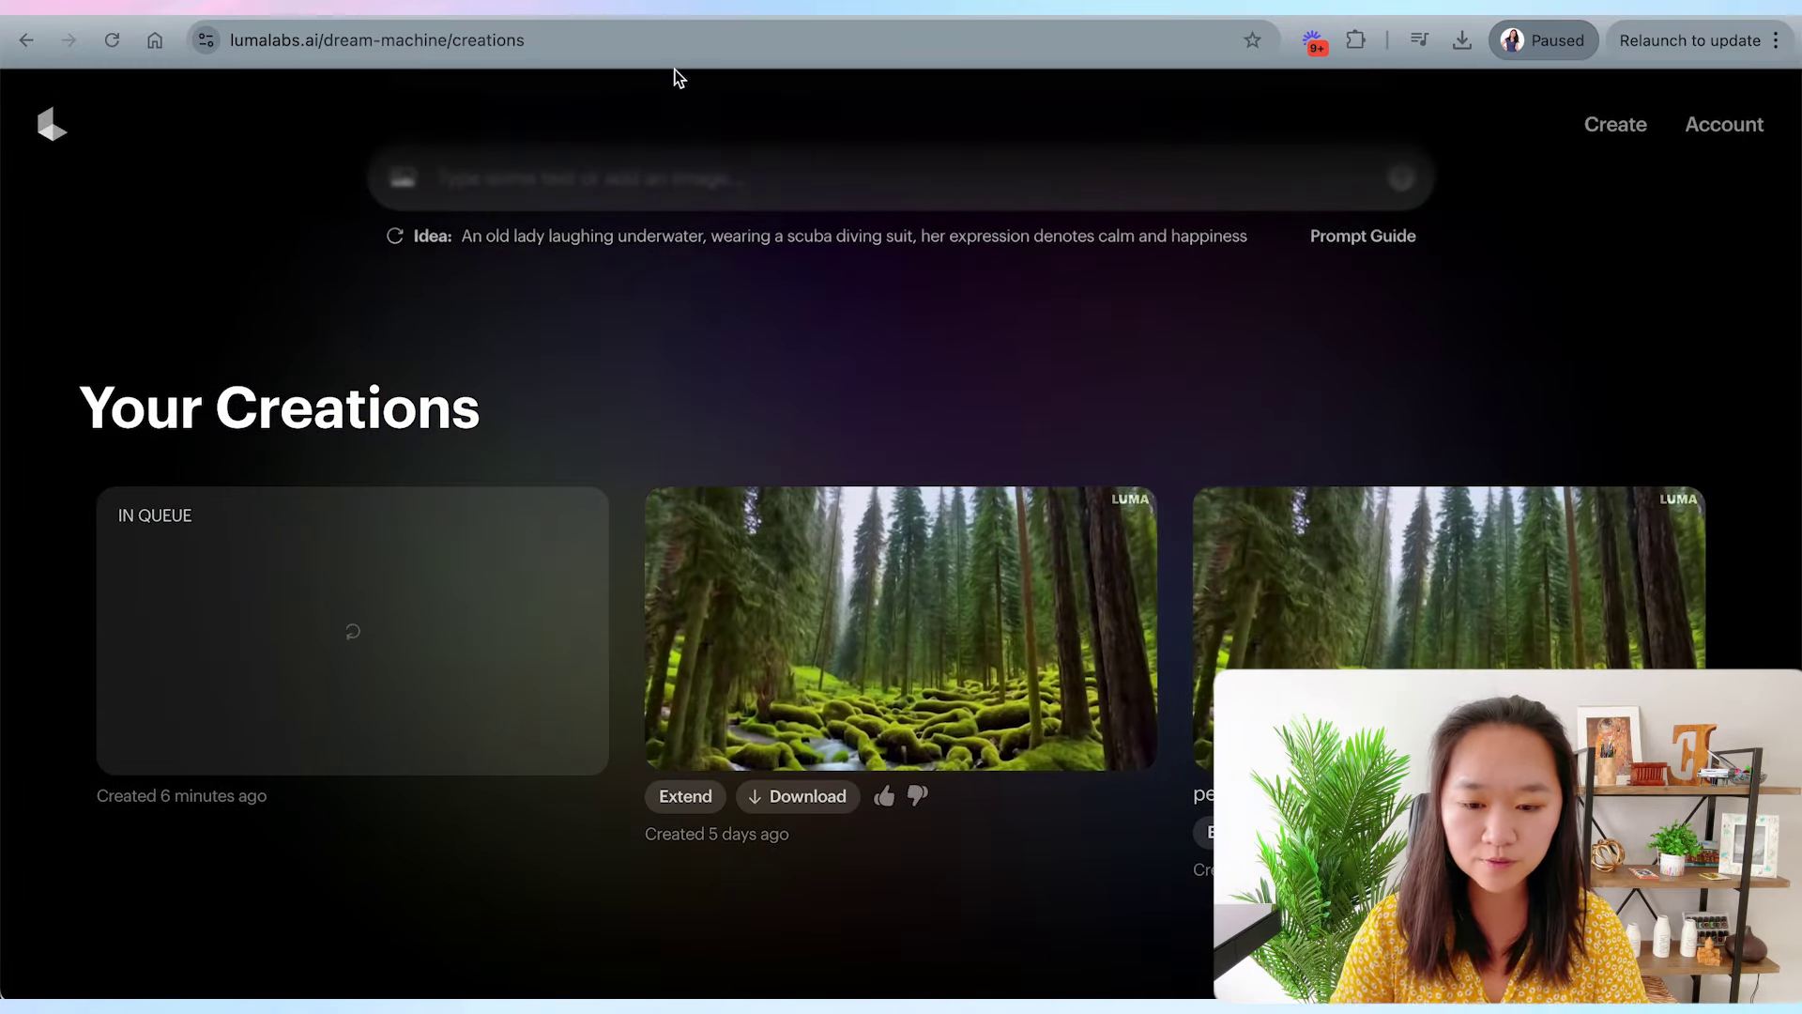
{"action": "left_click", "coordinate": [677, 14]}
{"action": "scroll", "coordinate": [726, 513], "scroll_direction": "up", "scroll_amount": 5}
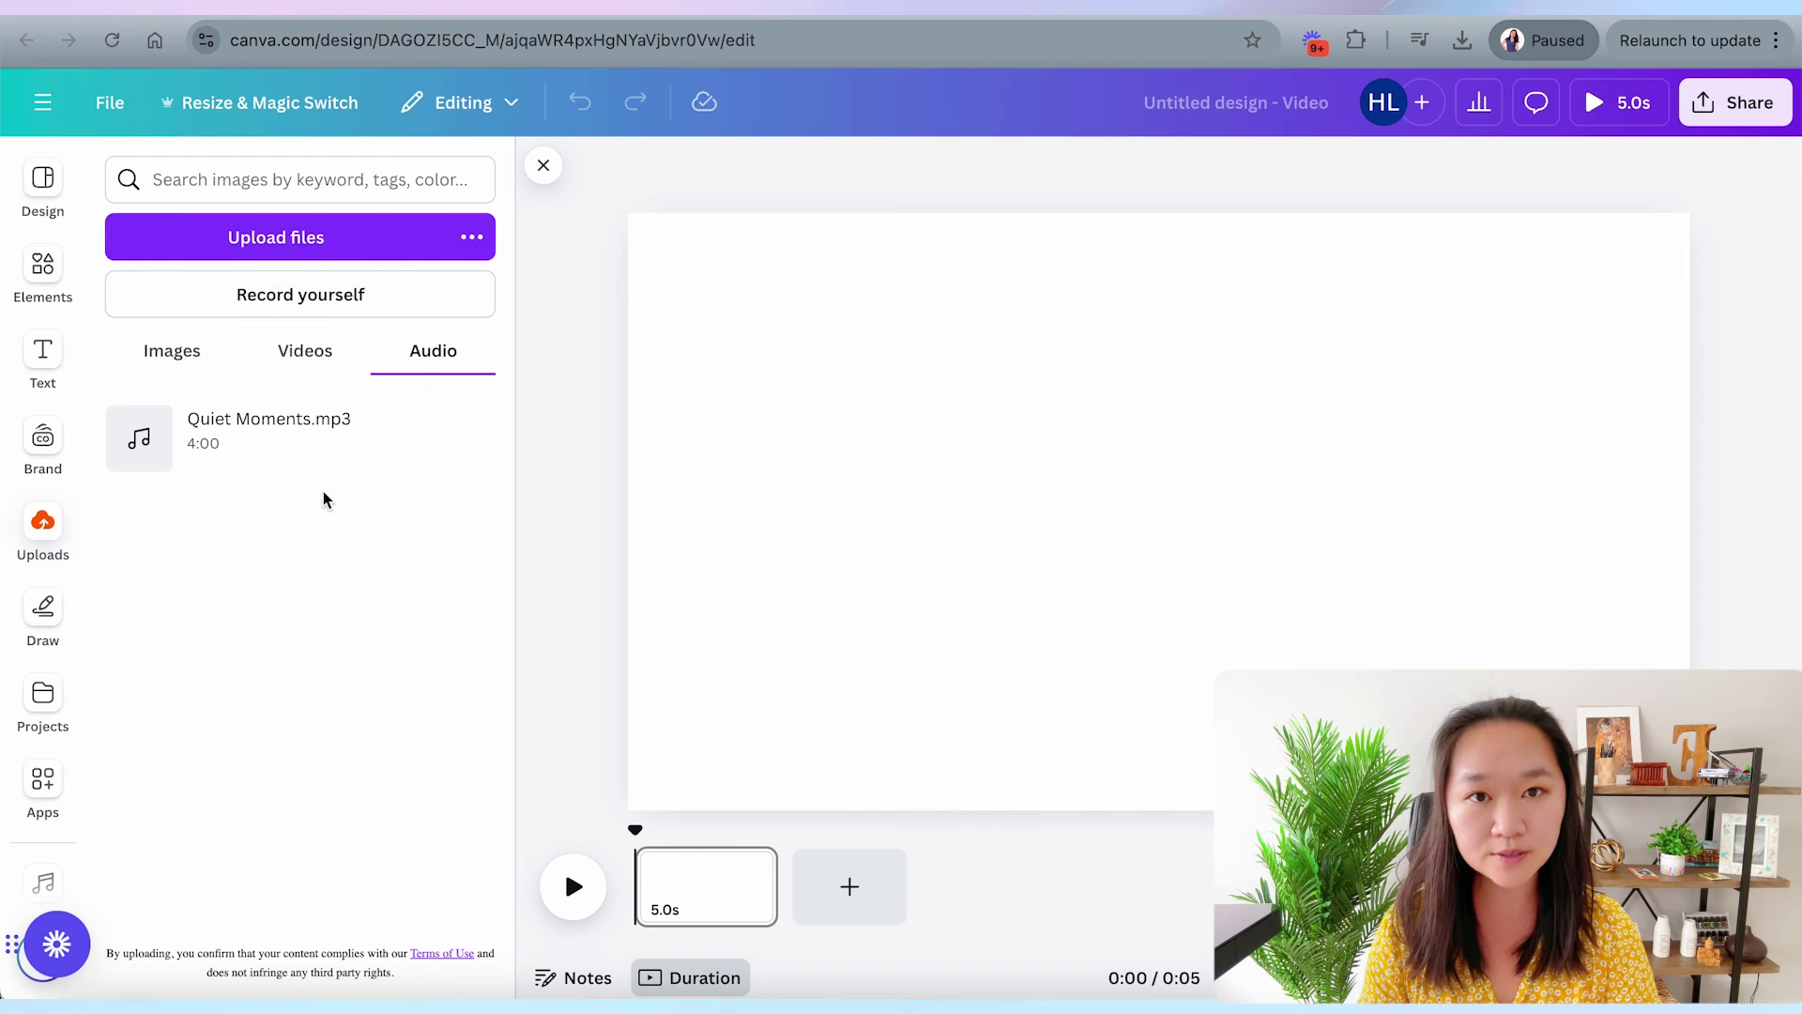
{"action": "mouse_move", "coordinate": [297, 439]}
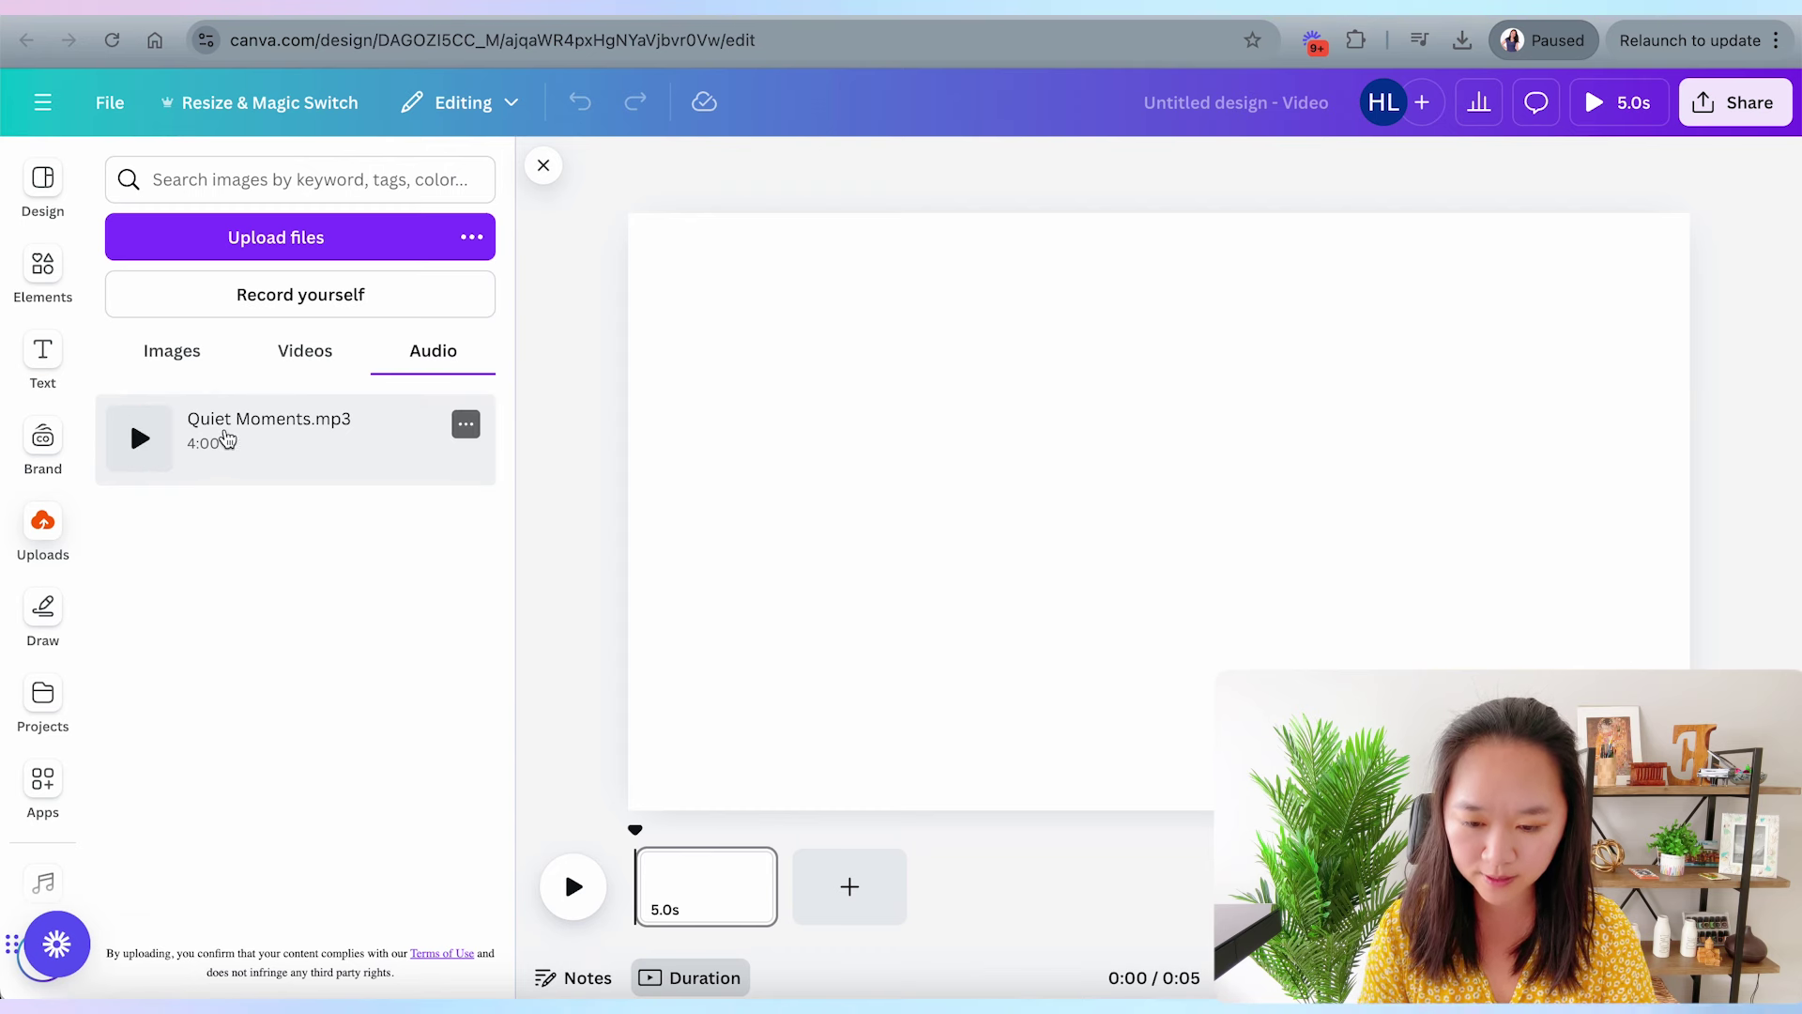
Step: Begin dragging Quiet Moments.mp3 from Canva's uploads toward the video timeline
{"action": "left_click_drag", "start_coordinate": [222, 440], "coordinate": [732, 751]}
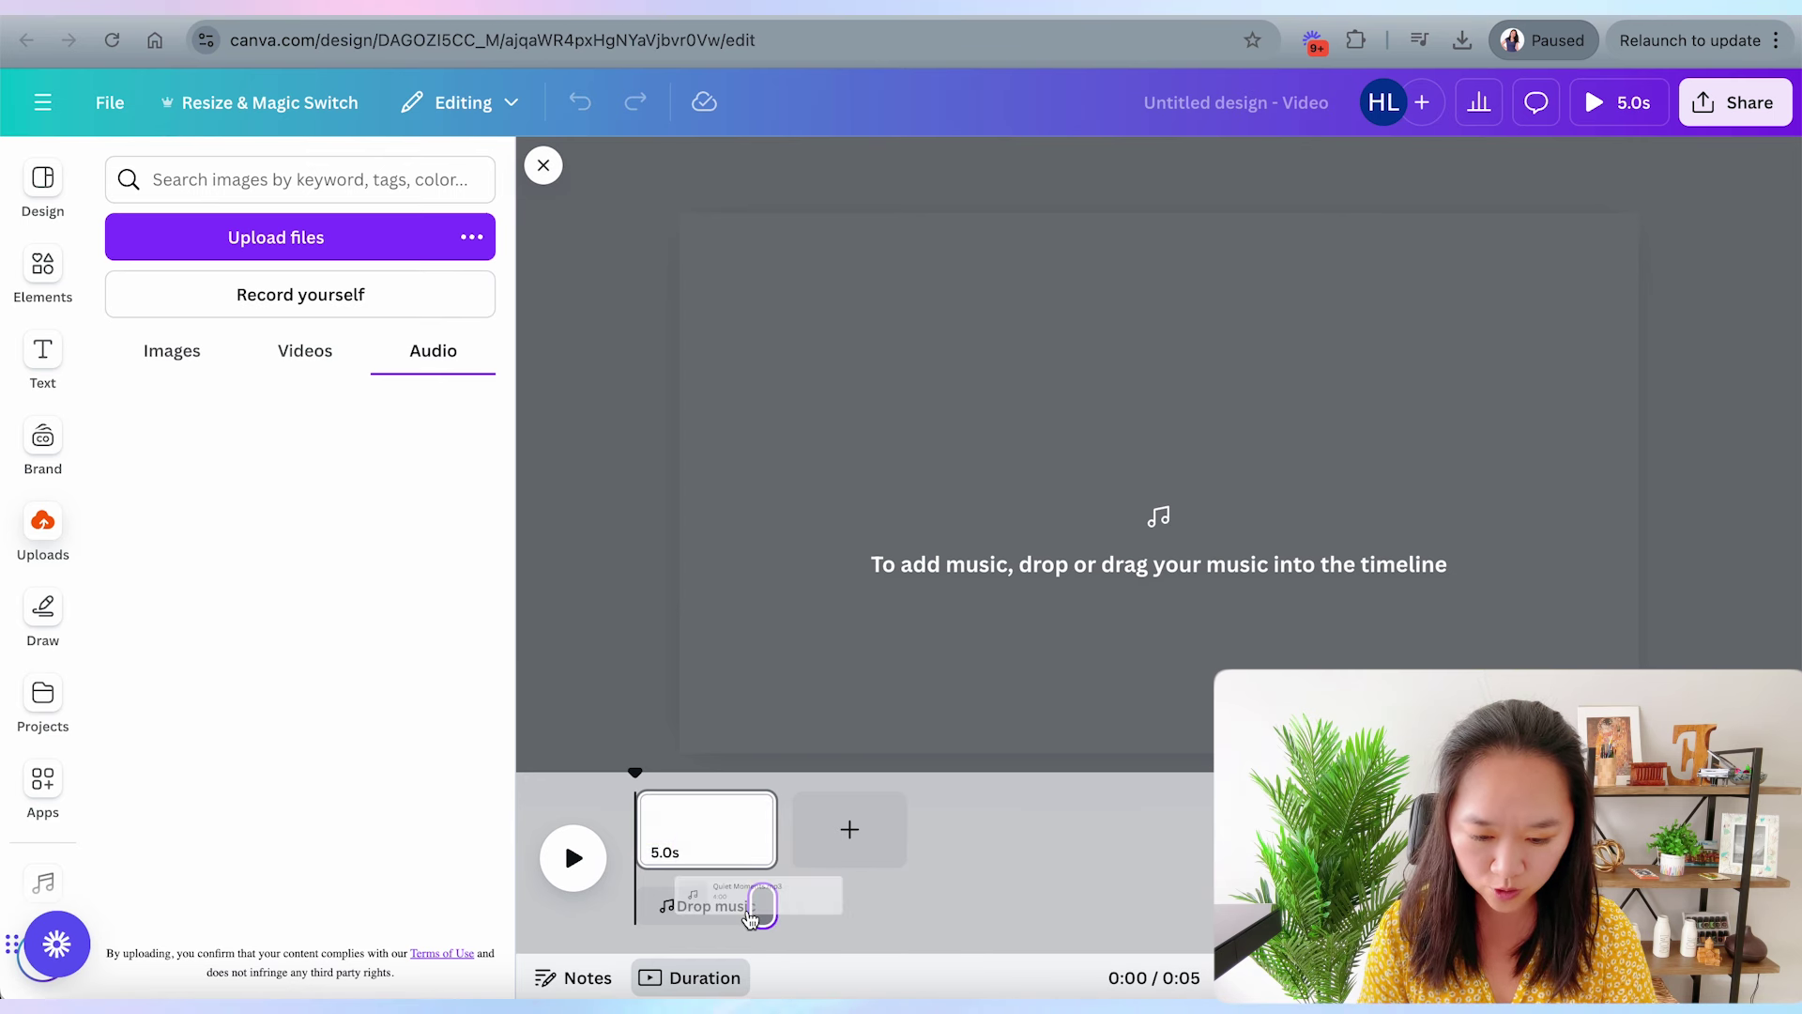
Step: Drop Quiet Moments into the timeline as background music and add the misty mountain clip
{"action": "mouse_move", "coordinate": [733, 751]}
{"action": "left_mouse_down"}
{"action": "mouse_move", "coordinate": [764, 908]}
{"action": "mouse_move", "coordinate": [598, 912]}
{"action": "left_mouse_up"}
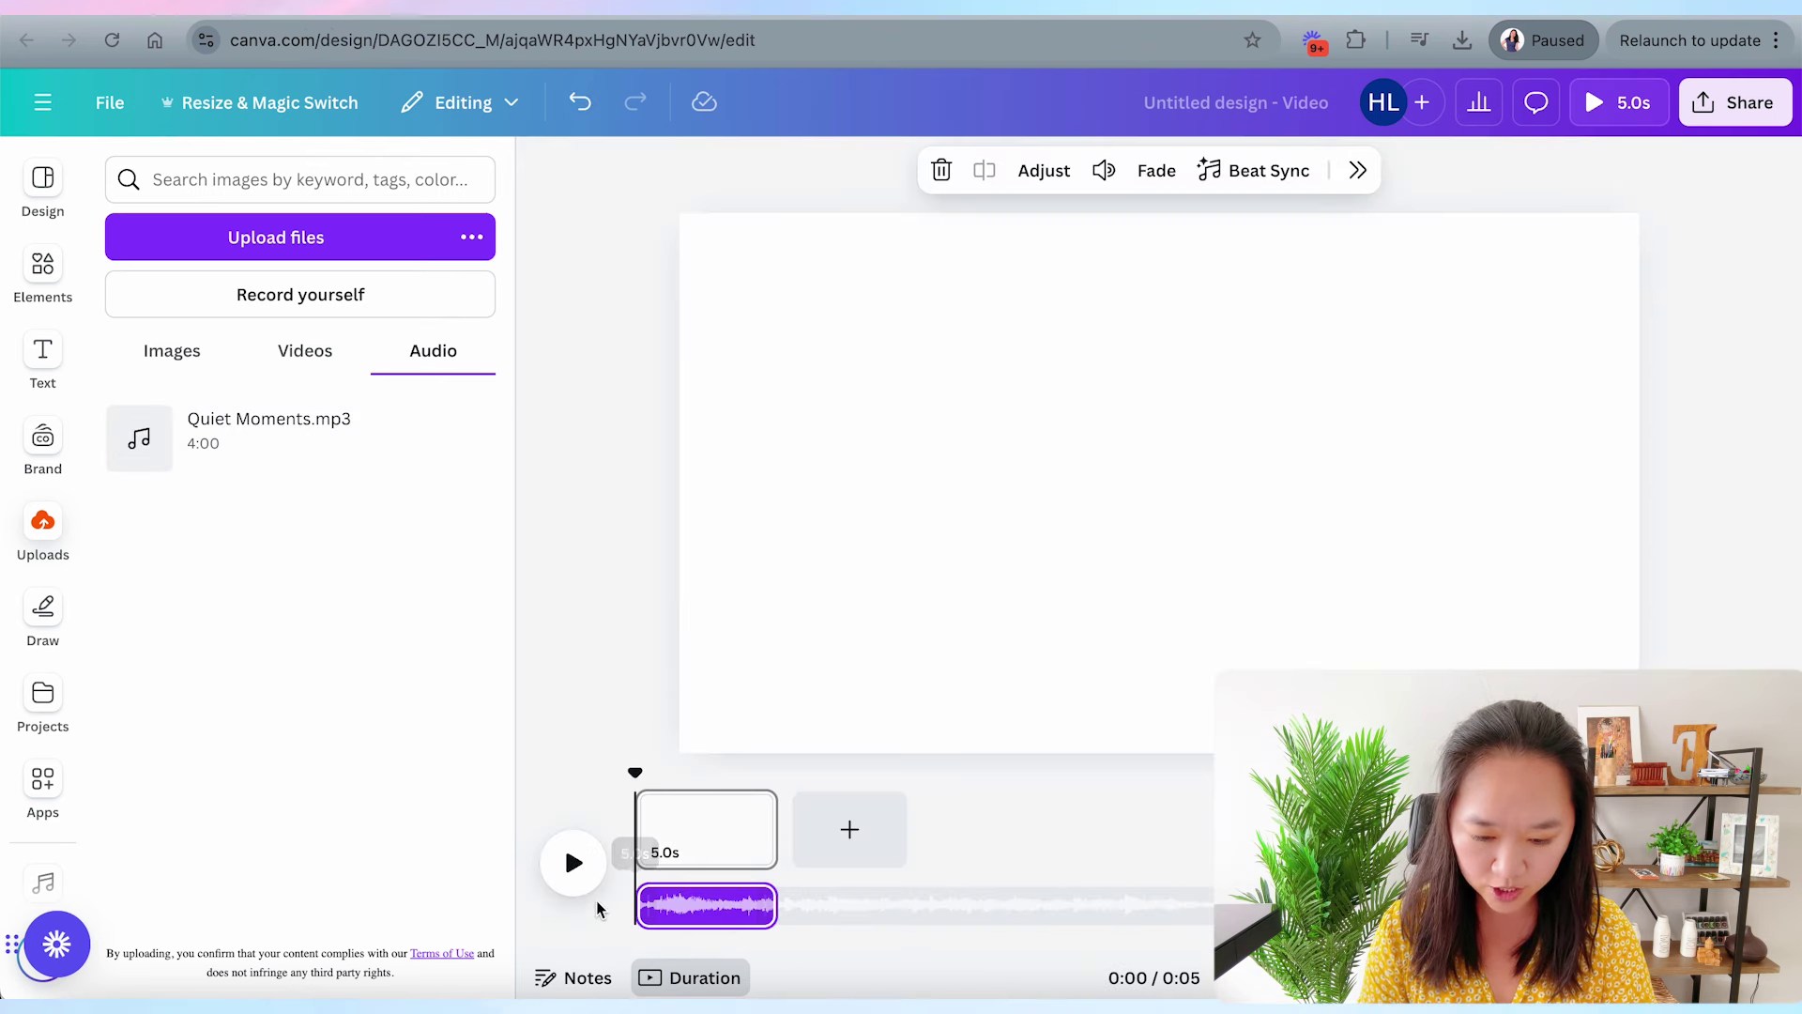
{"action": "left_click", "coordinate": [695, 824]}
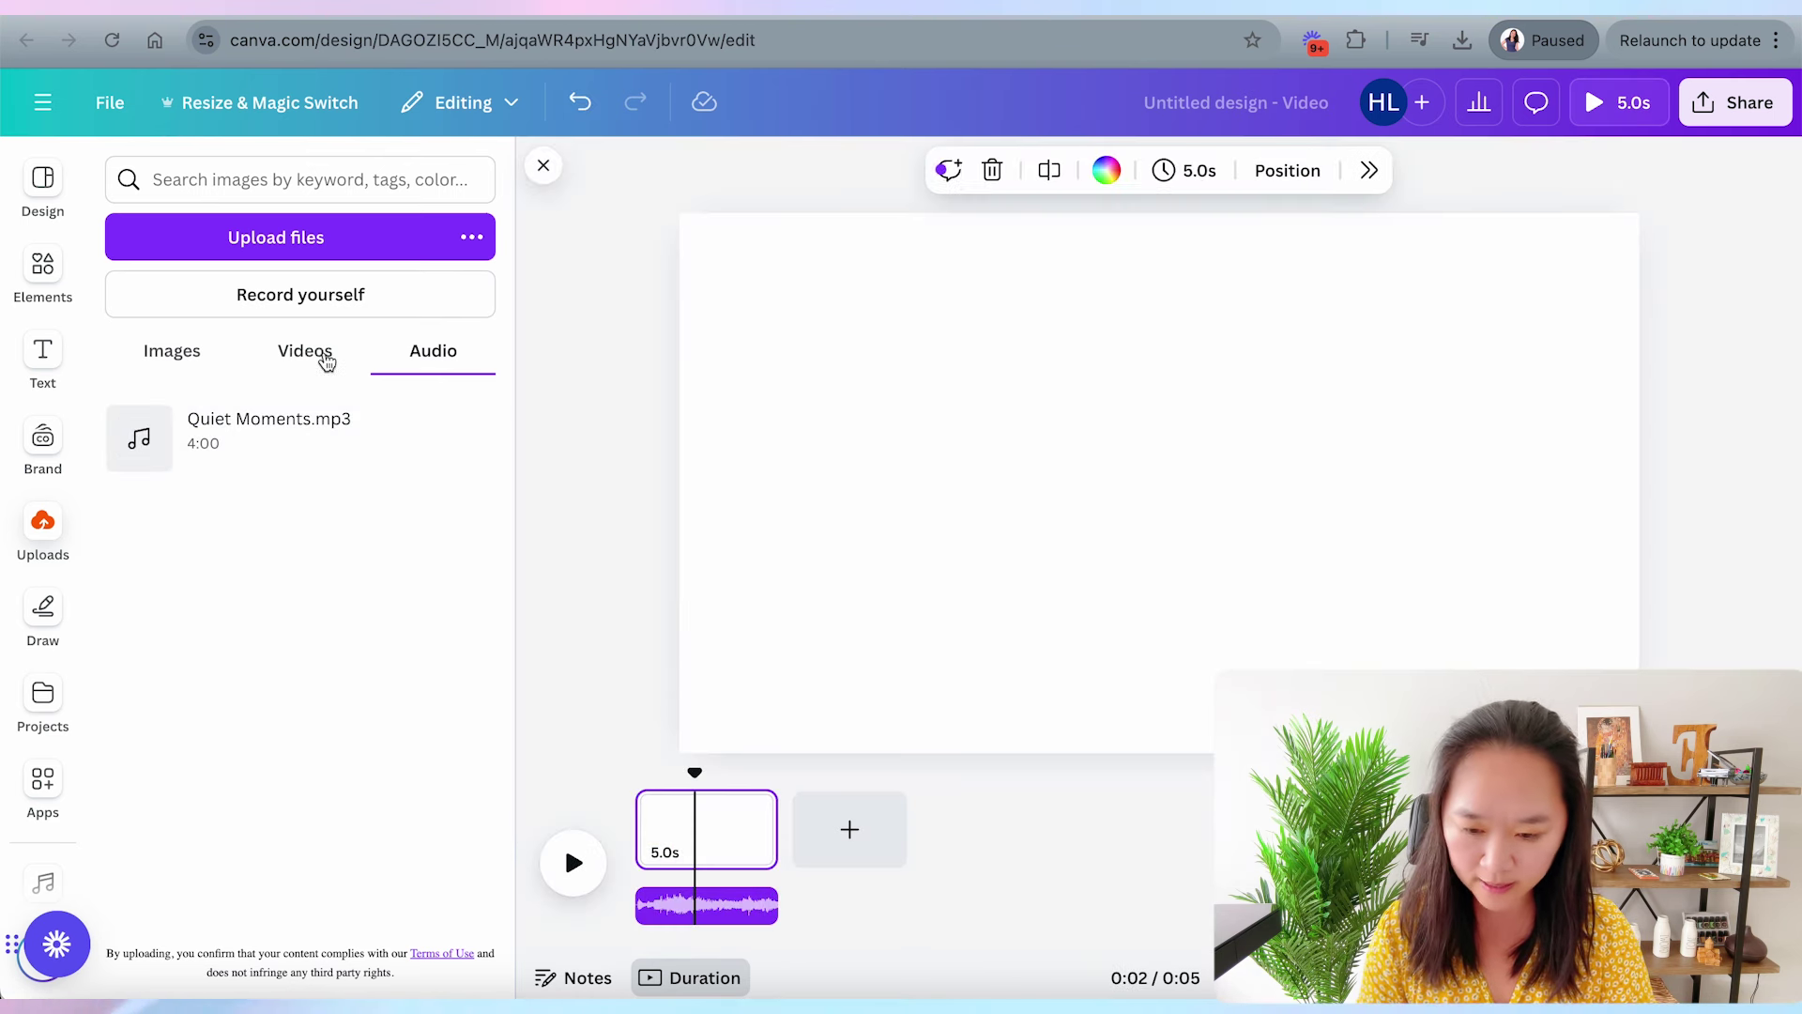
{"action": "left_click", "coordinate": [305, 350]}
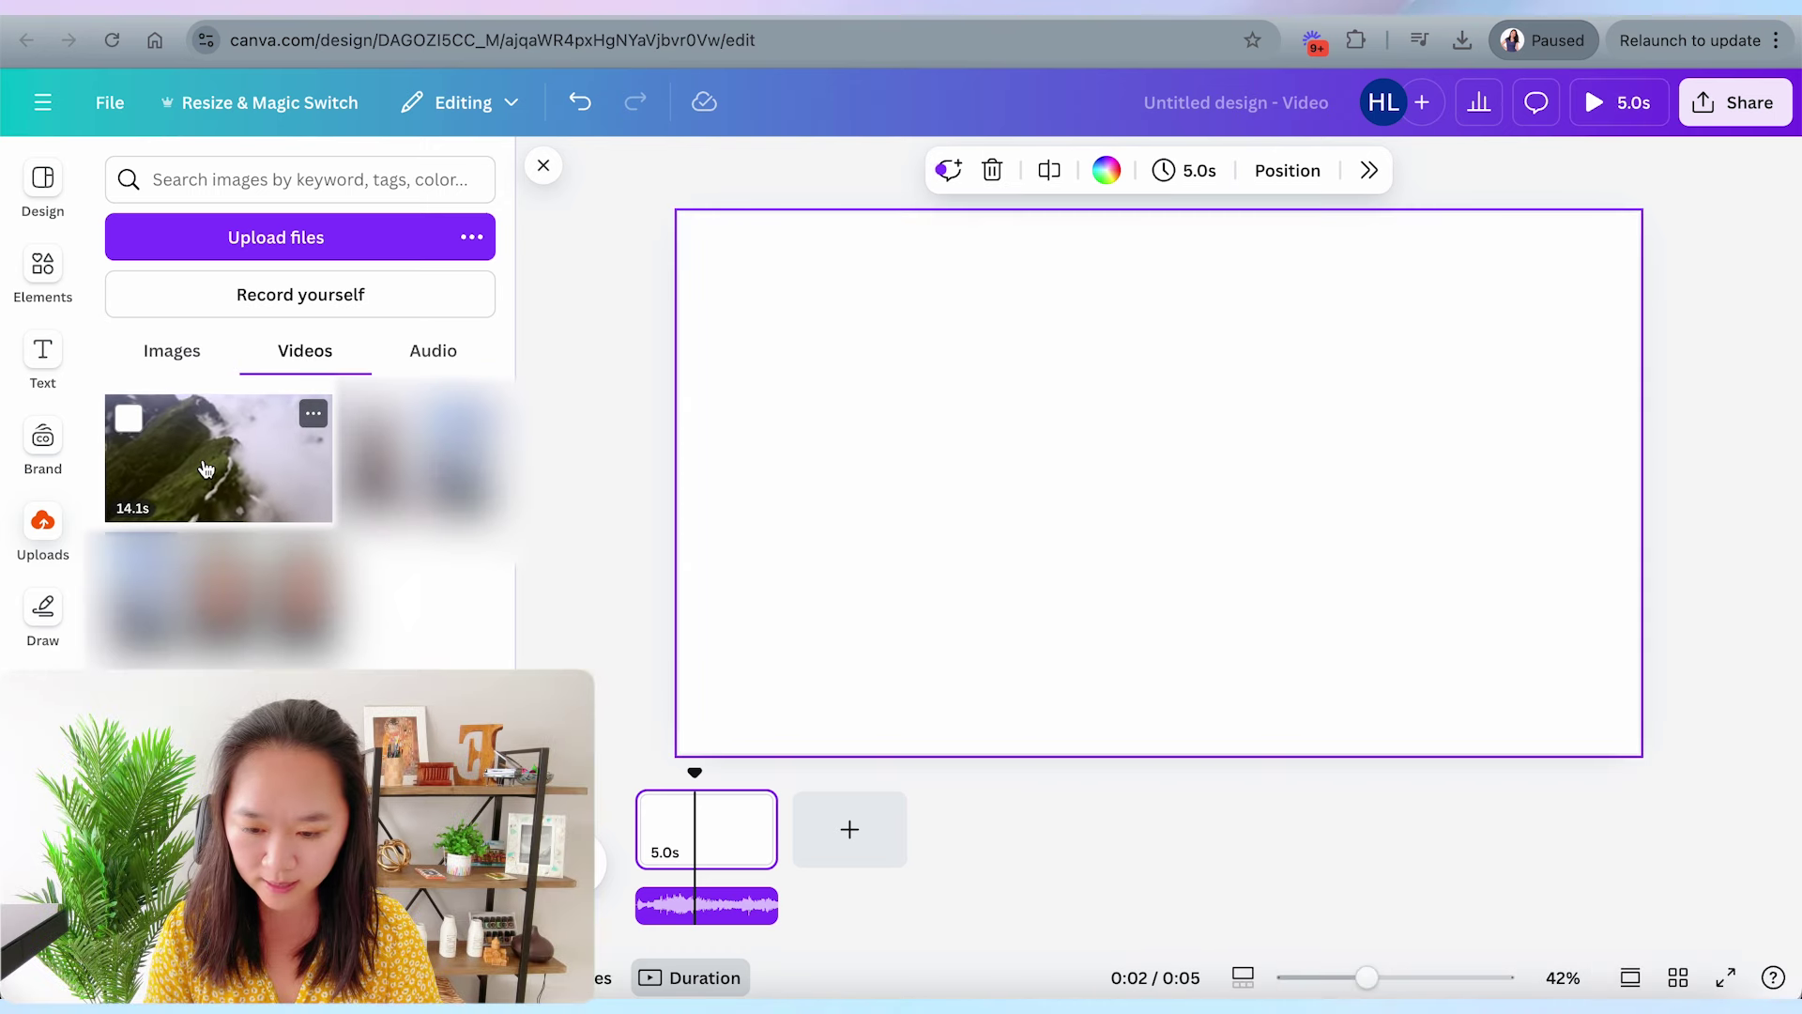
{"action": "left_click", "coordinate": [205, 468]}
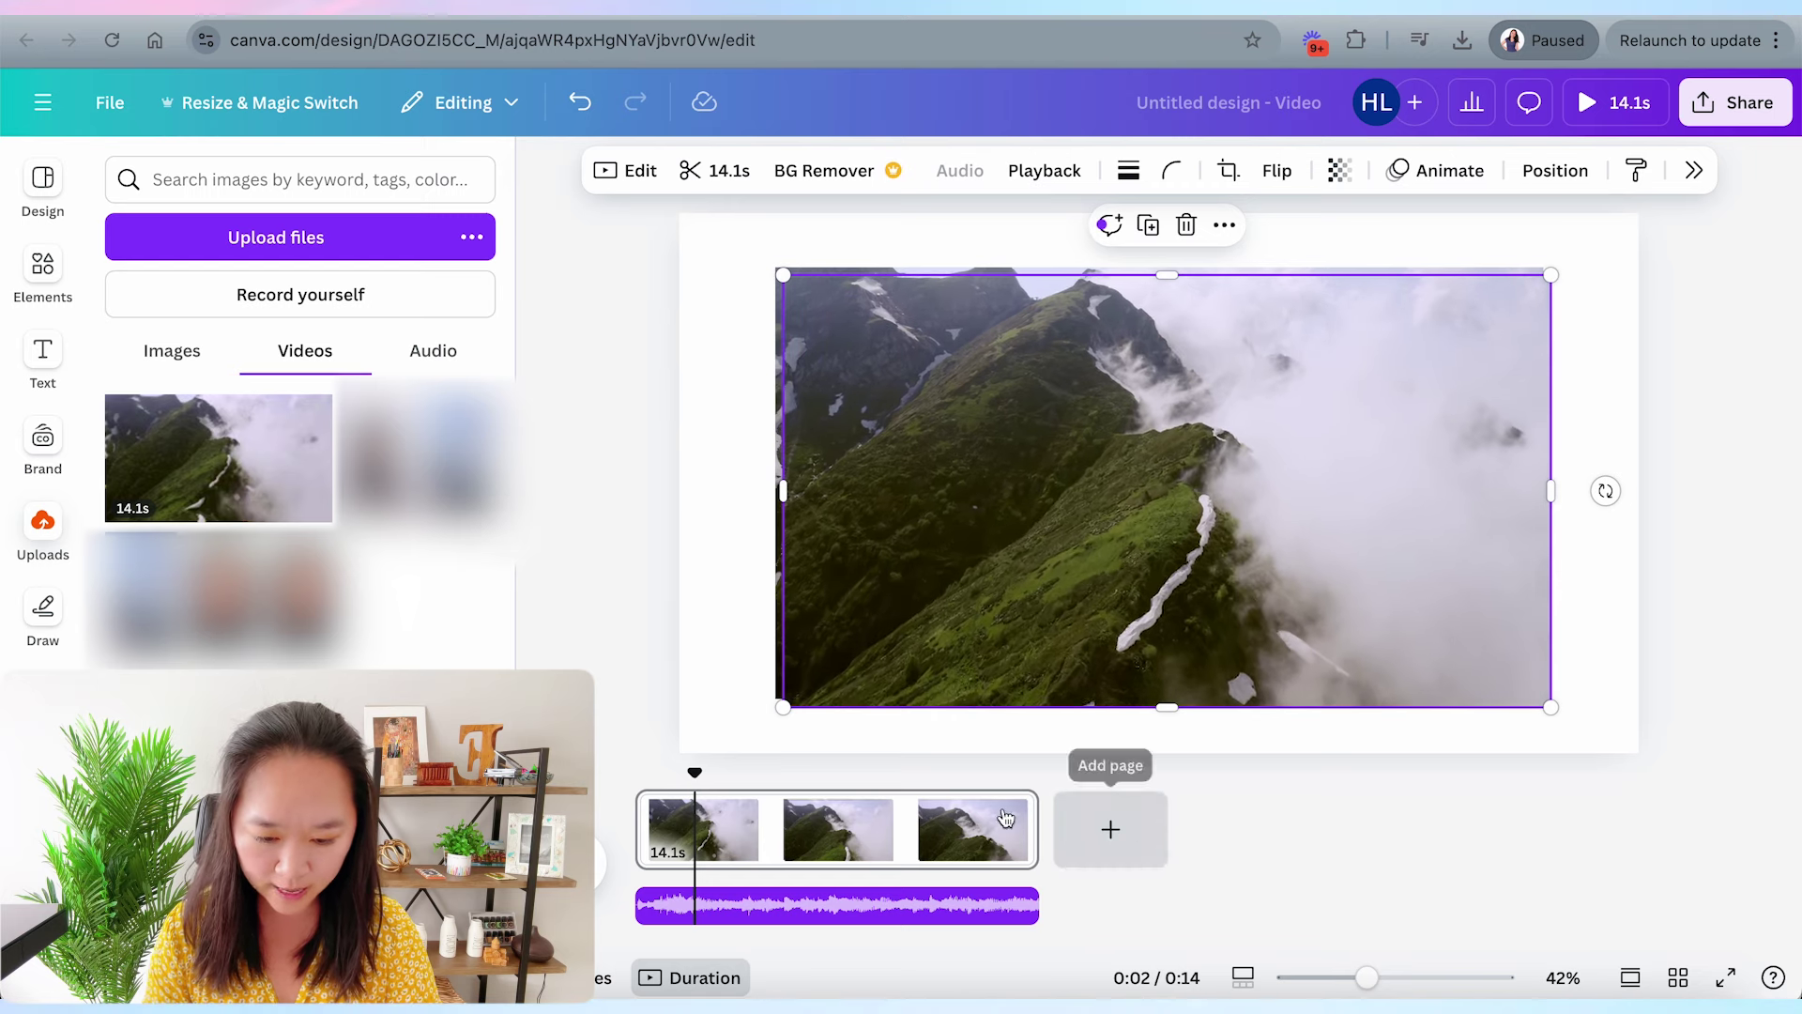
Step: Enlarge the mountain clip to fill the page and add a second copy, making 28.2 seconds
{"action": "double_click", "coordinate": [1502, 530]}
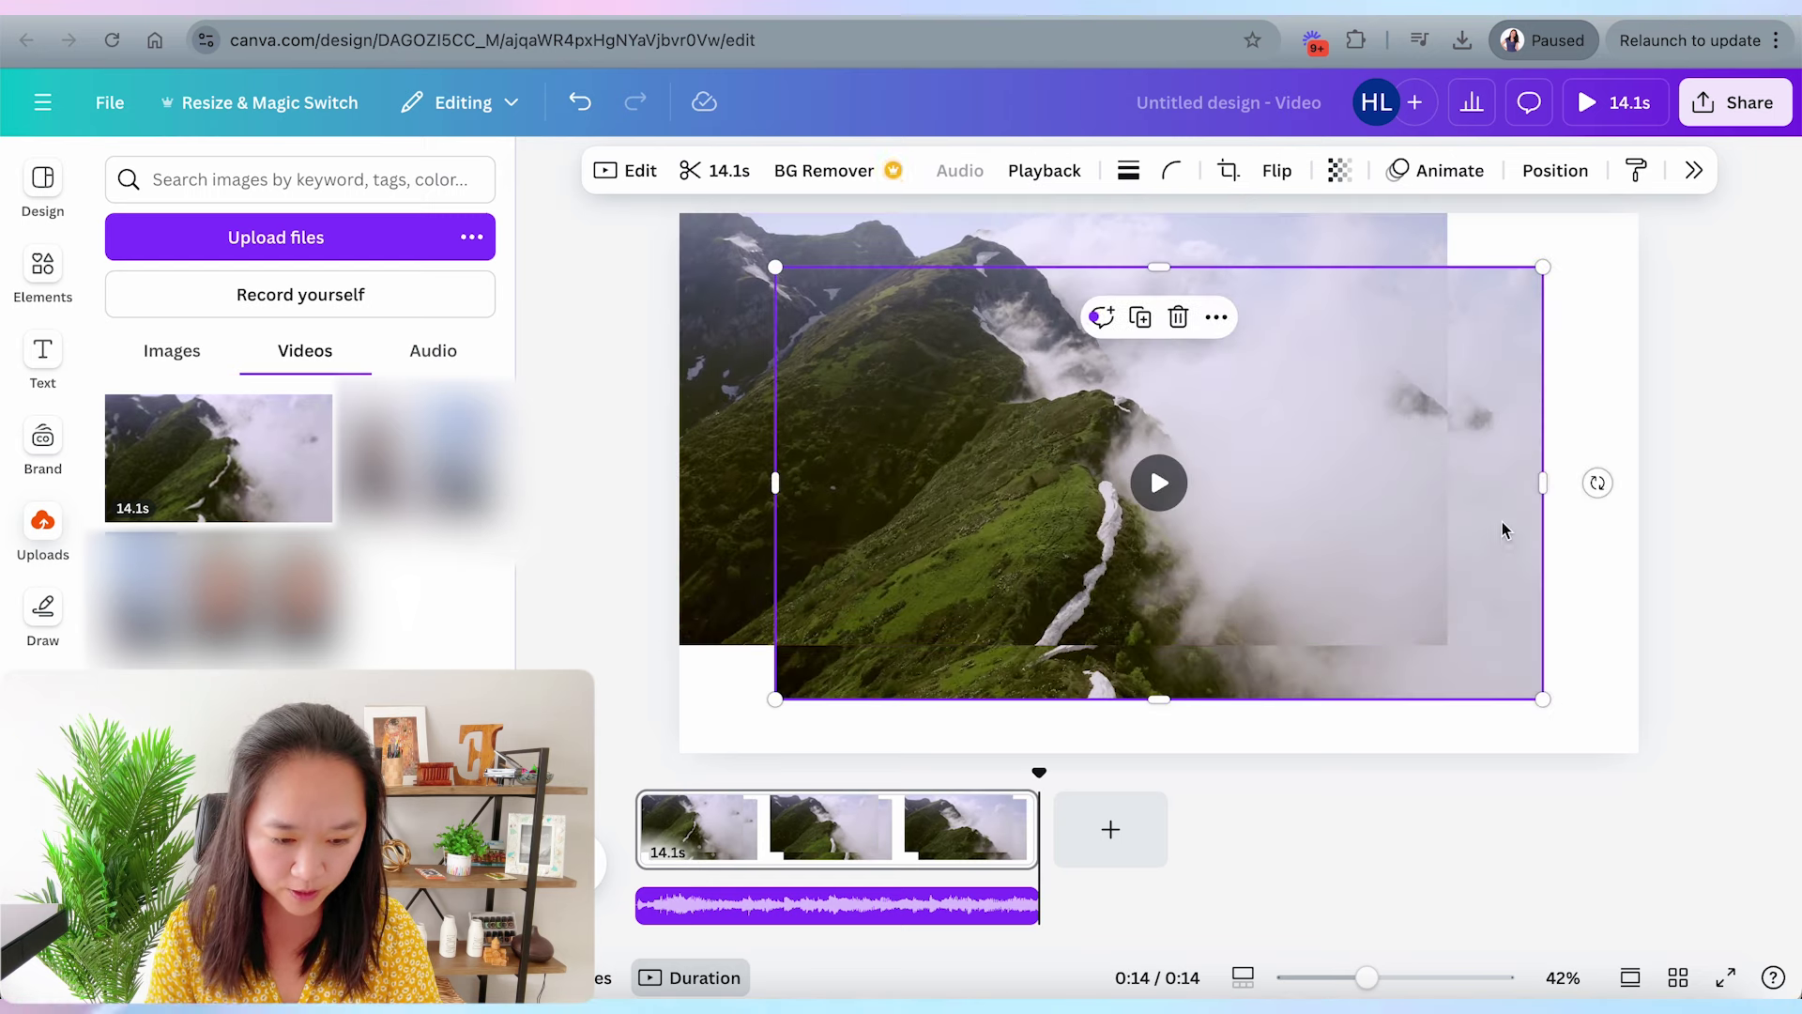
{"action": "key", "text": "Return"}
{"action": "left_click", "coordinate": [1361, 531]}
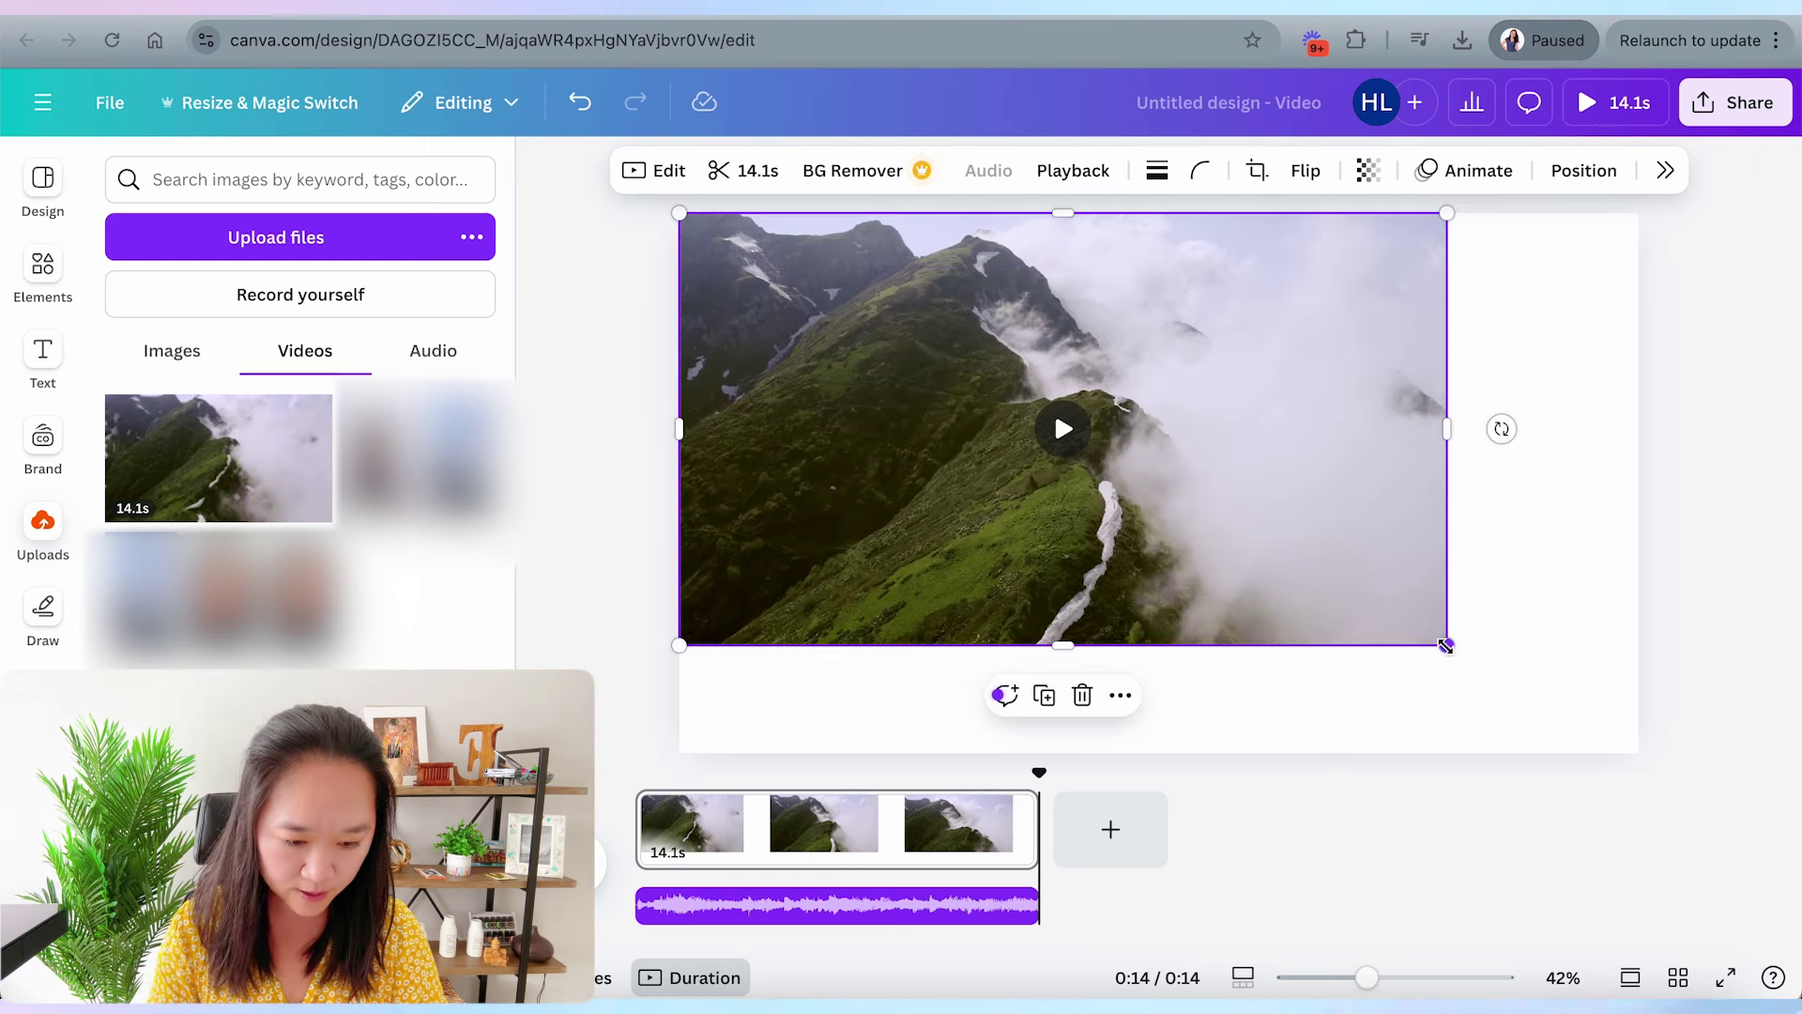
{"action": "left_click_drag", "start_coordinate": [1446, 644], "coordinate": [1641, 751]}
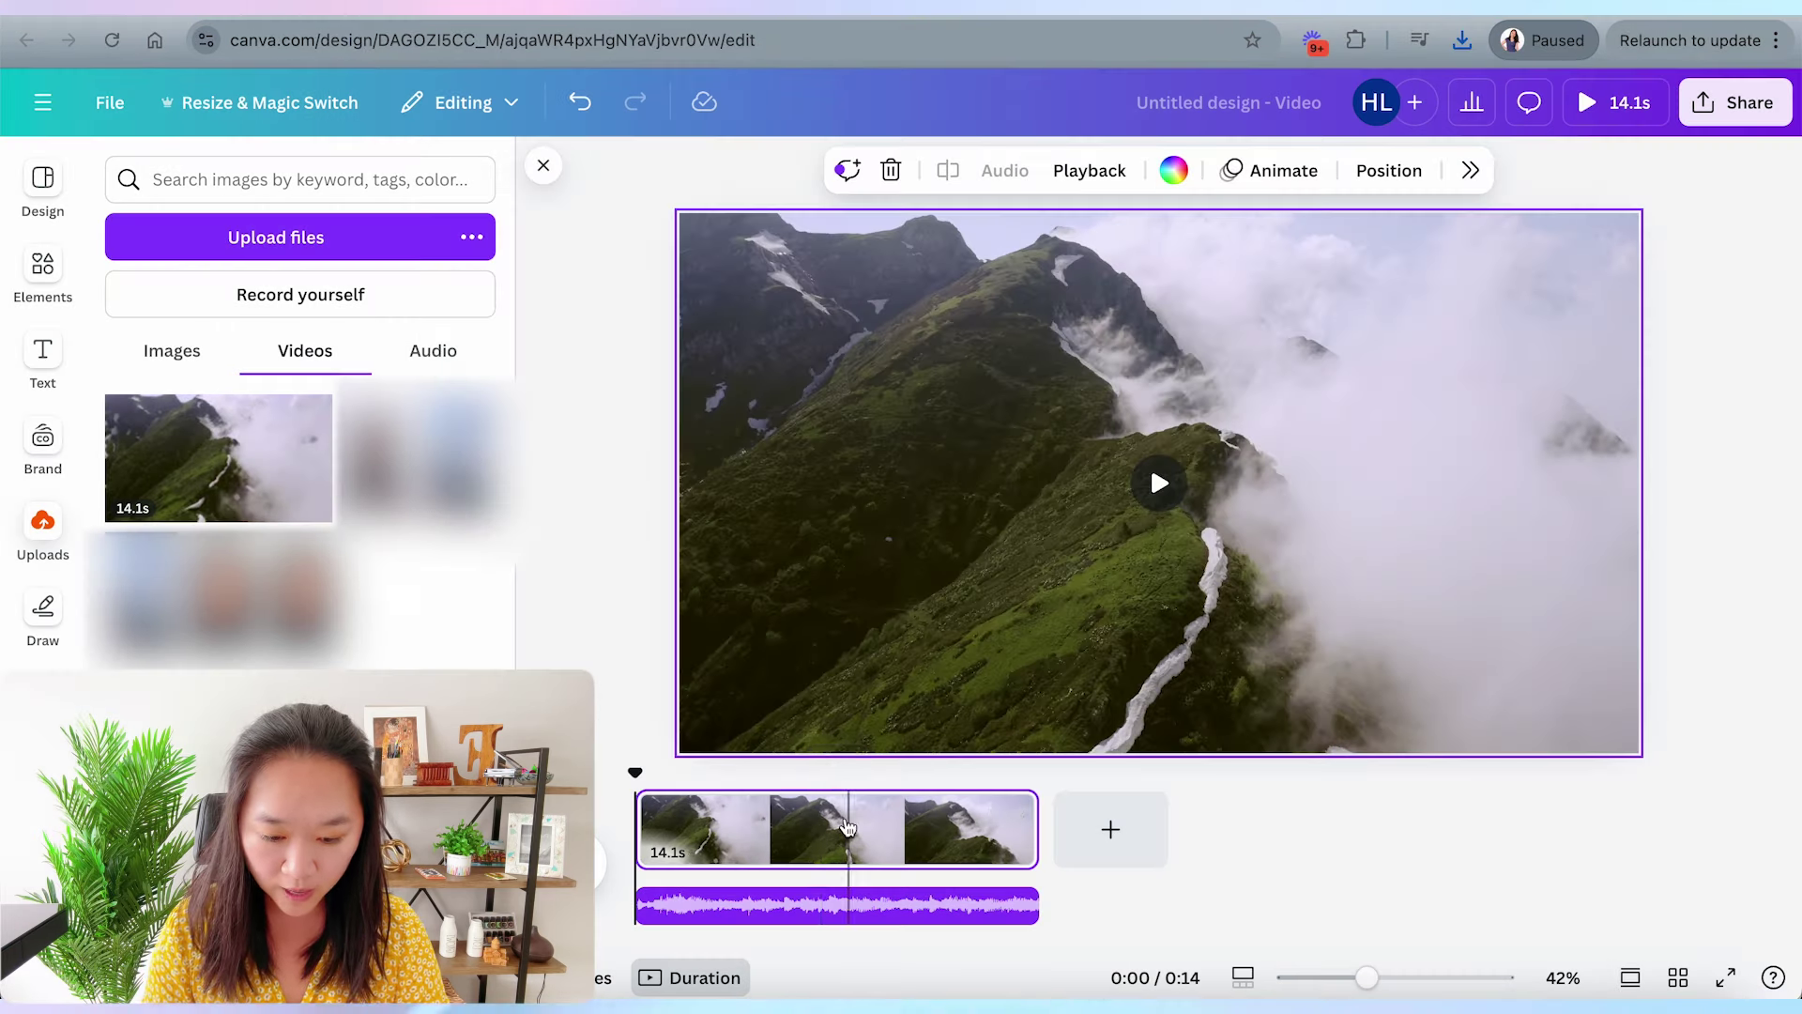
{"action": "left_click", "coordinate": [823, 834]}
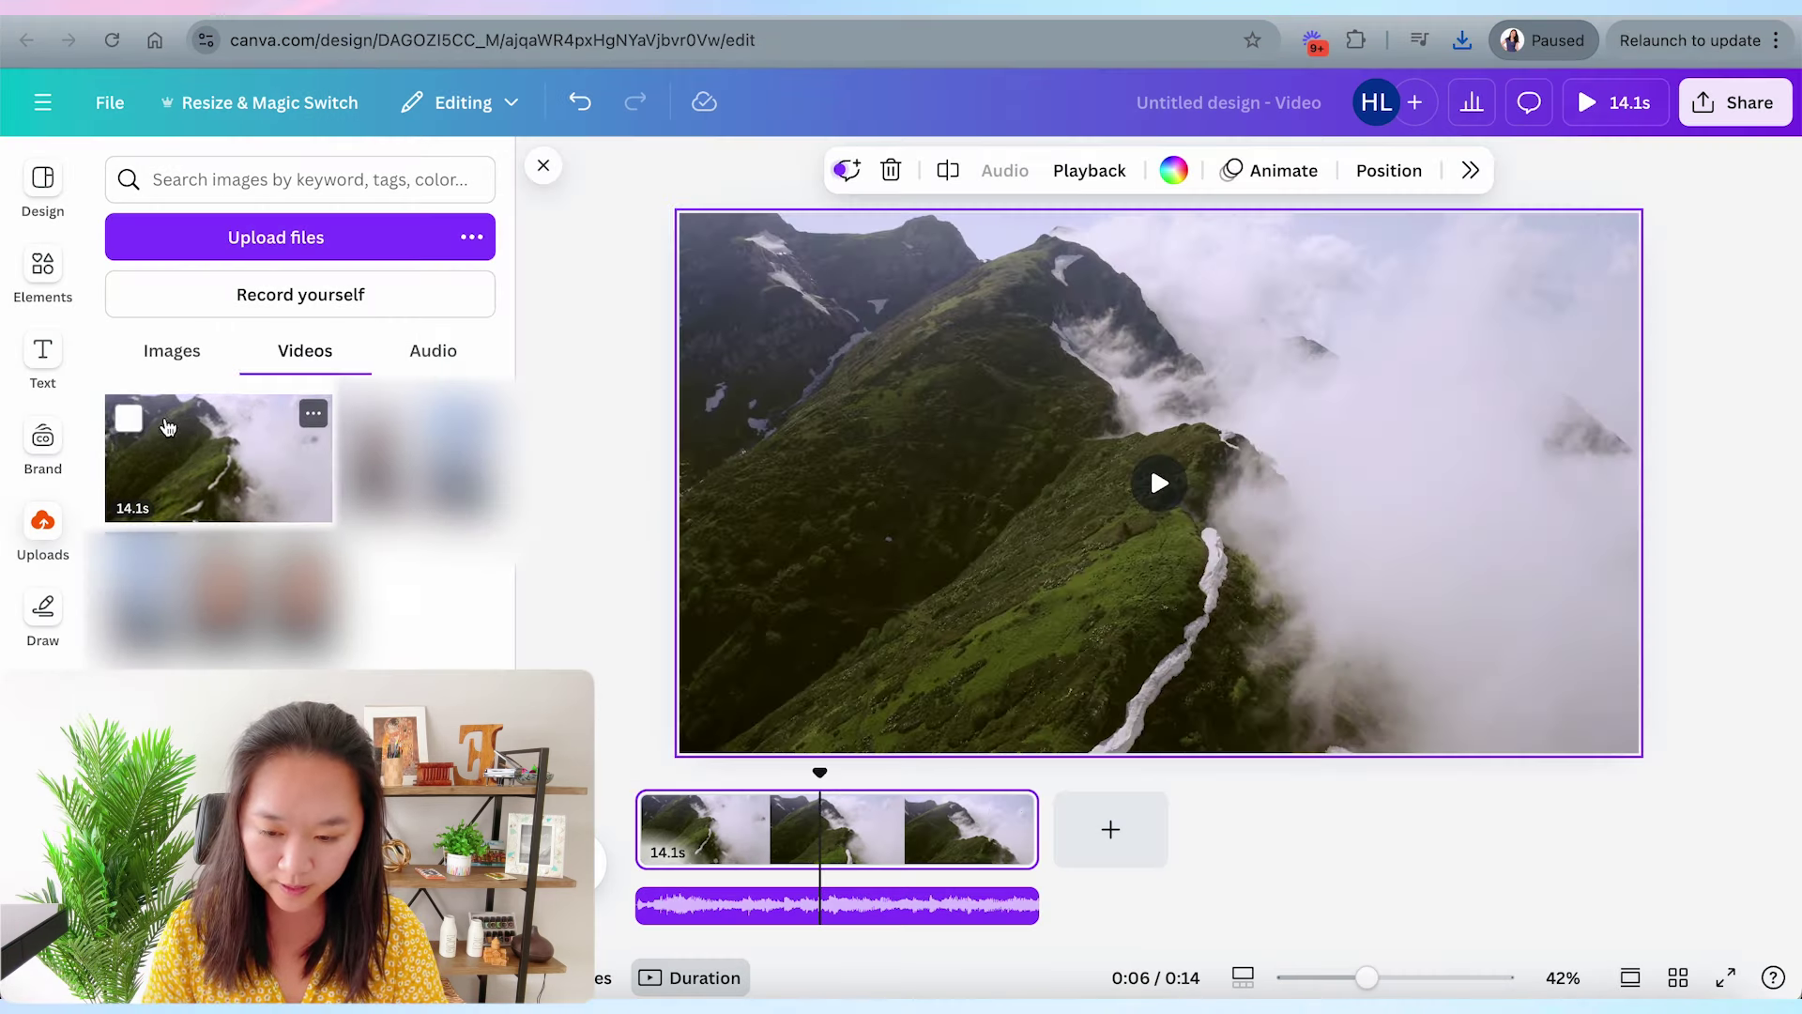
{"action": "mouse_move", "coordinate": [219, 458]}
{"action": "left_mouse_down"}
{"action": "mouse_move", "coordinate": [654, 575]}
{"action": "mouse_move", "coordinate": [1113, 829]}
{"action": "left_mouse_up"}
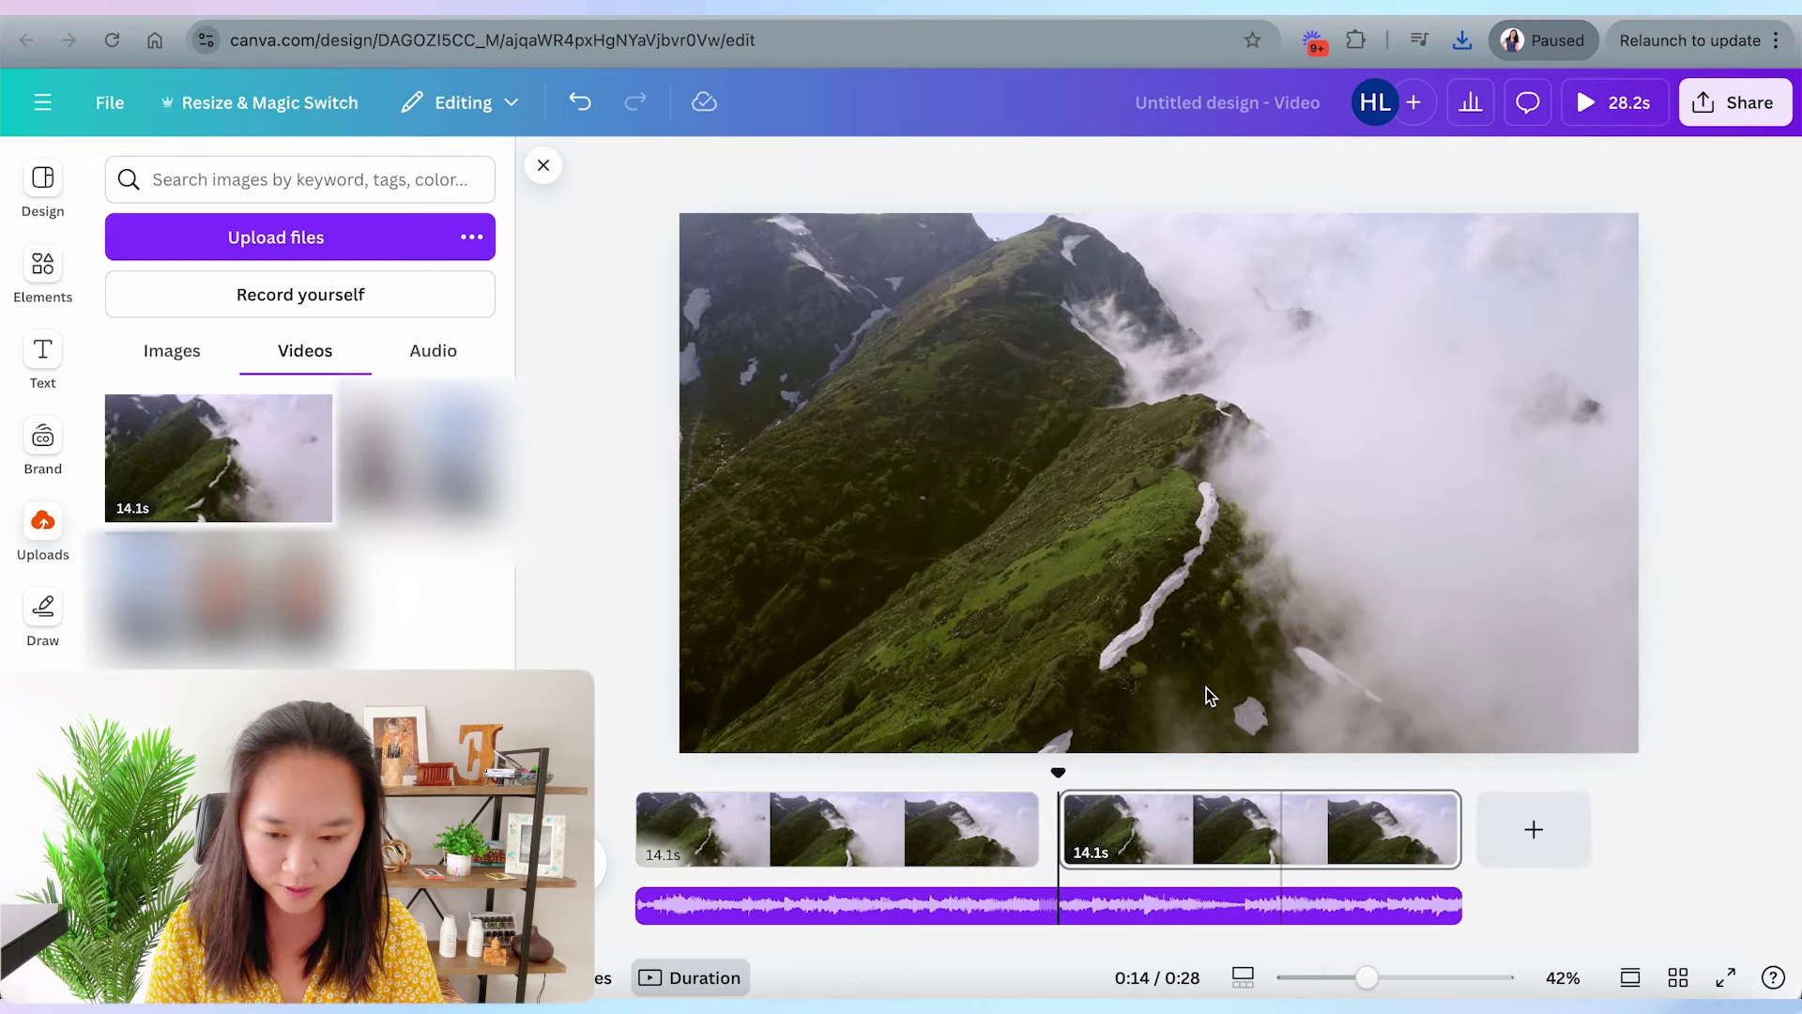
Step: Close the Pexels thank-you popup, upload the ocean waves .mp4, and add it after the mountain clips
{"action": "key", "text": "ctrl+Tab"}
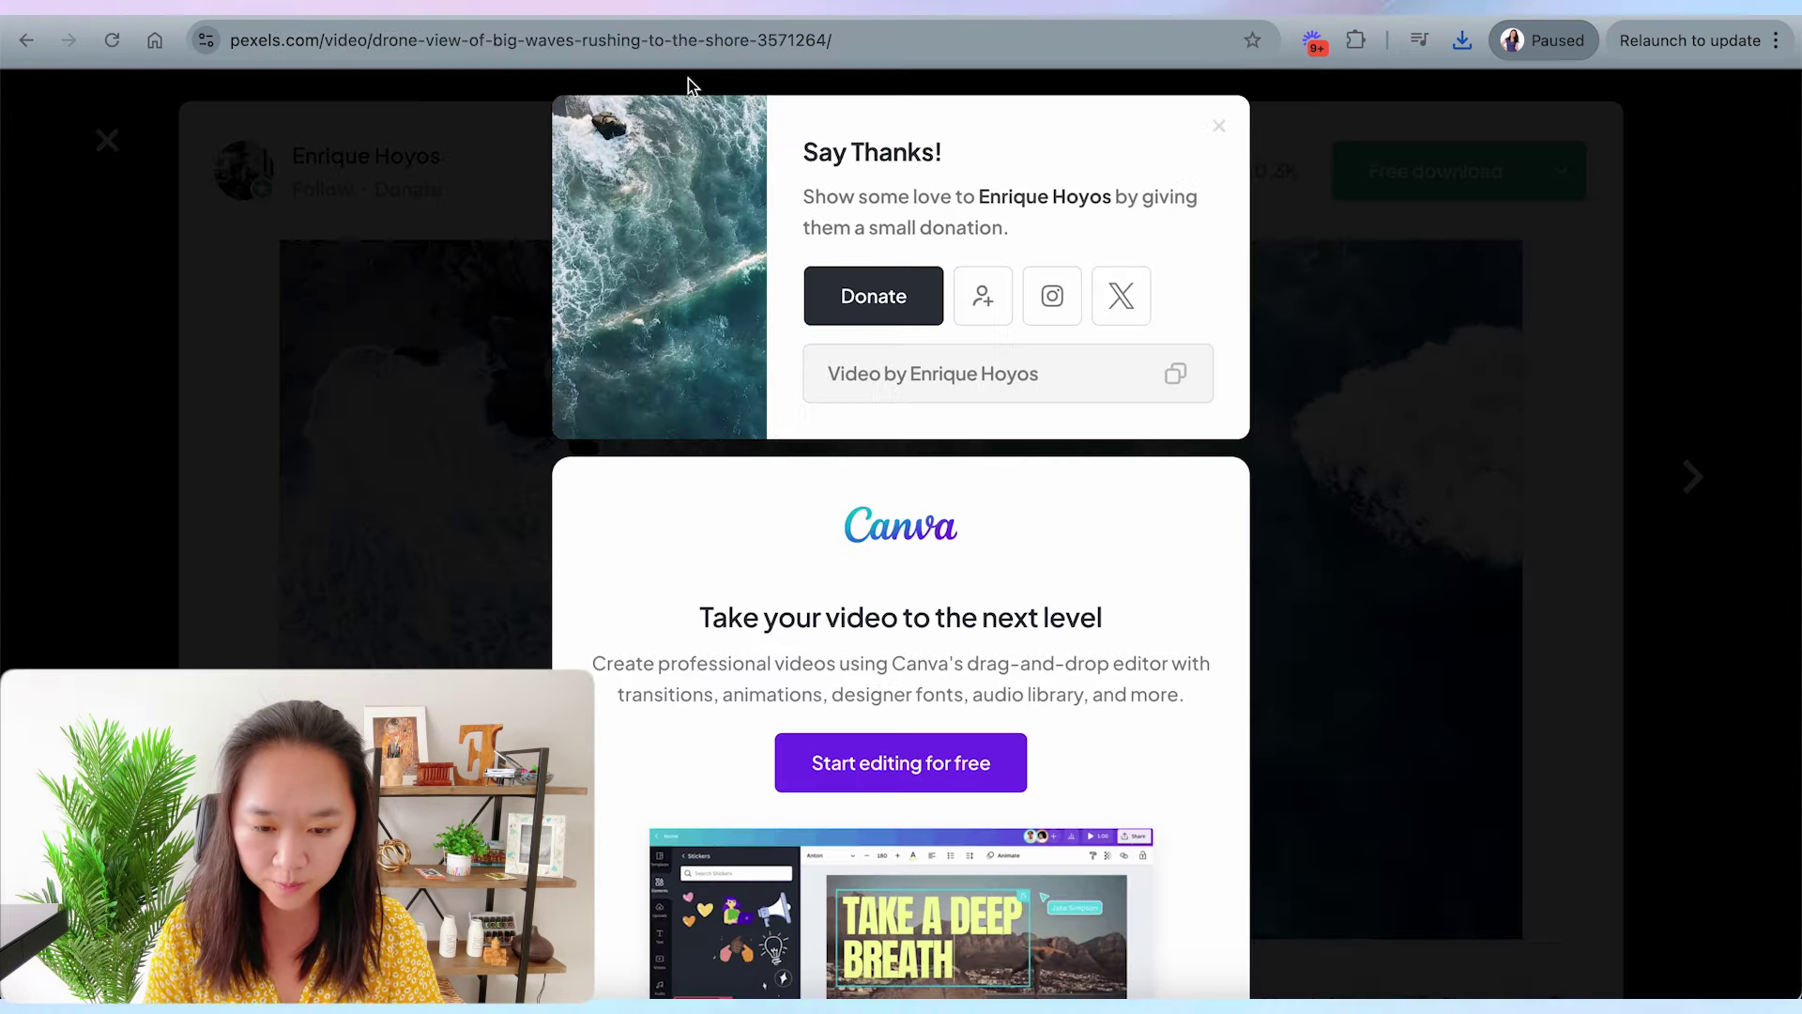
{"action": "left_click", "coordinate": [423, 444]}
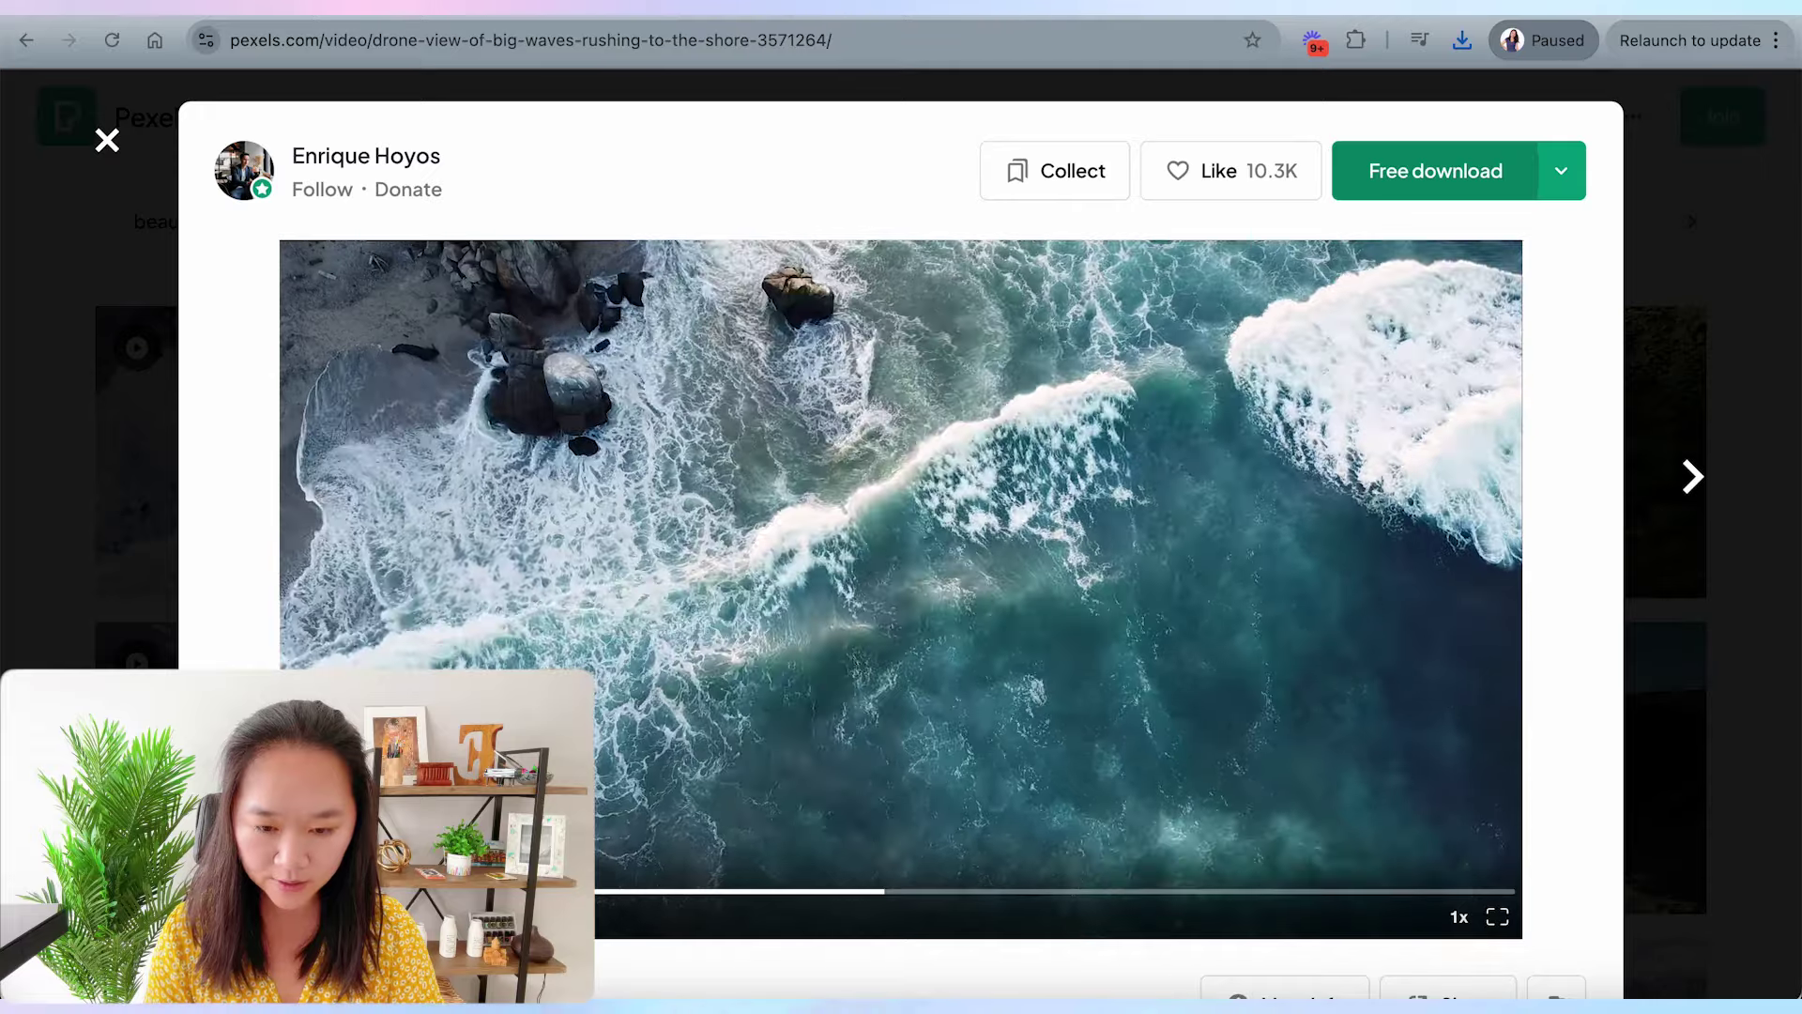
{"action": "key", "text": "ctrl+Tab"}
{"action": "left_click", "coordinate": [274, 236]}
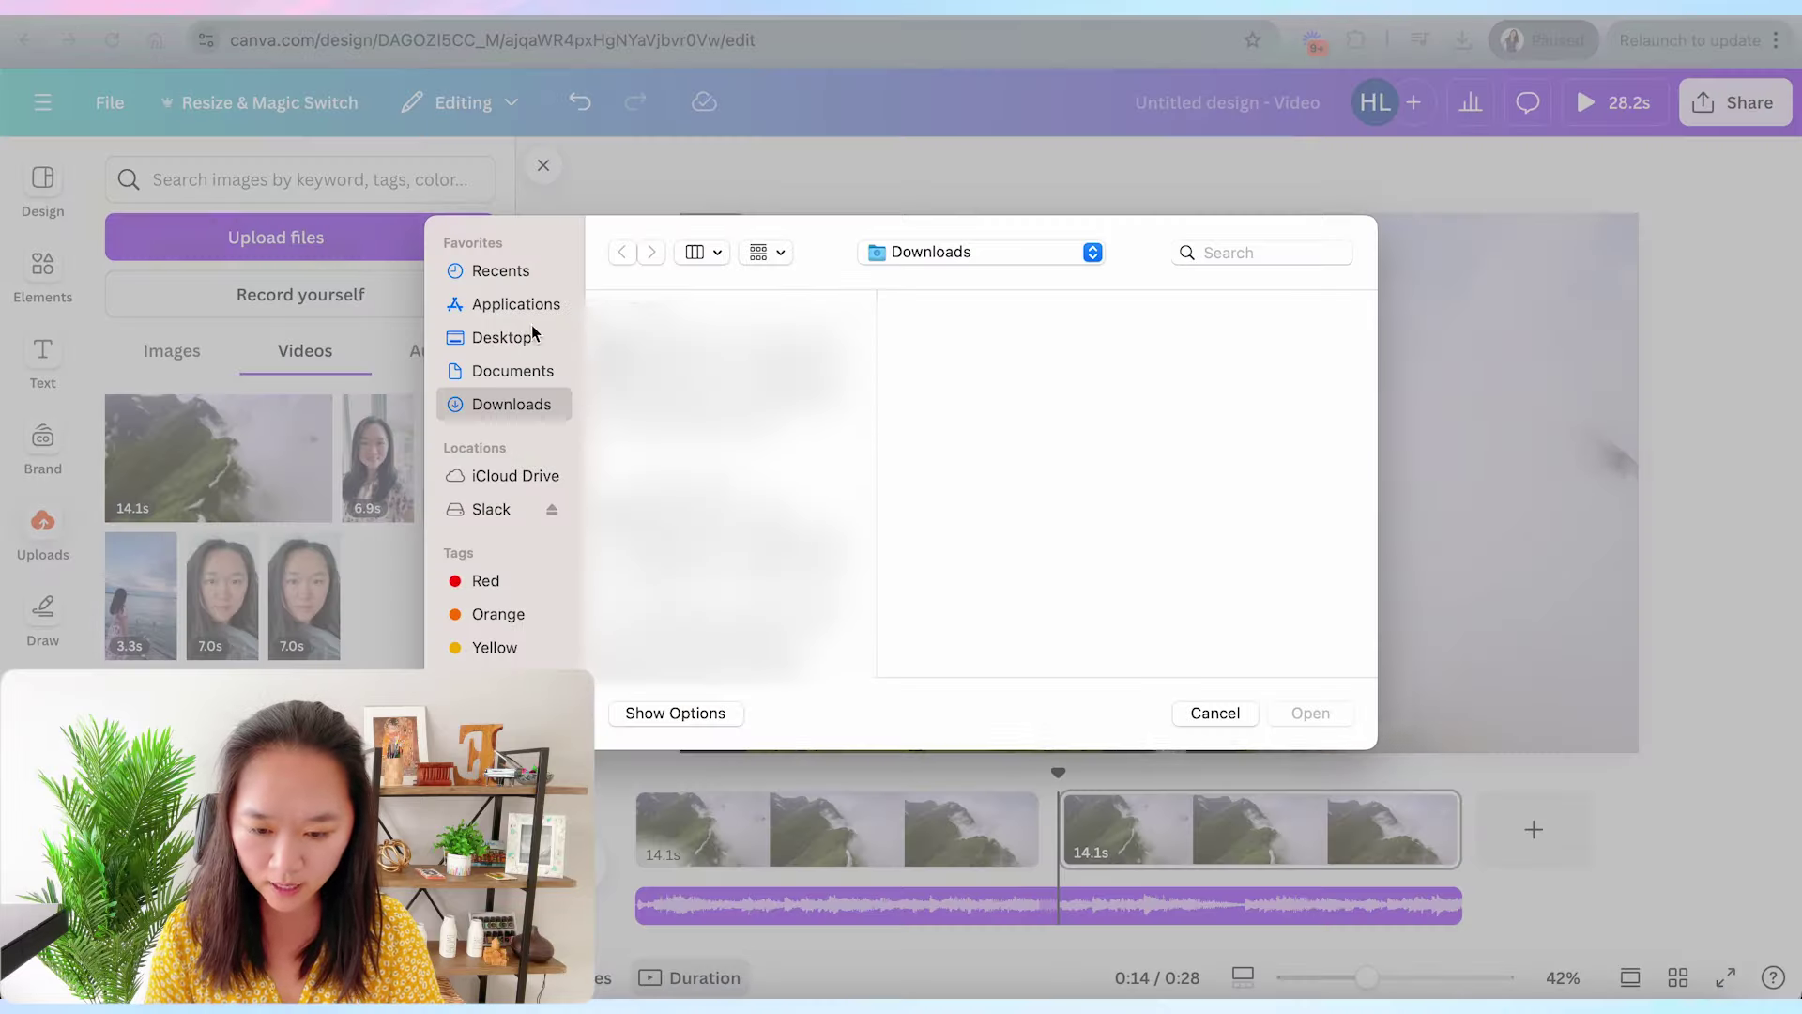
{"action": "left_click", "coordinate": [733, 346]}
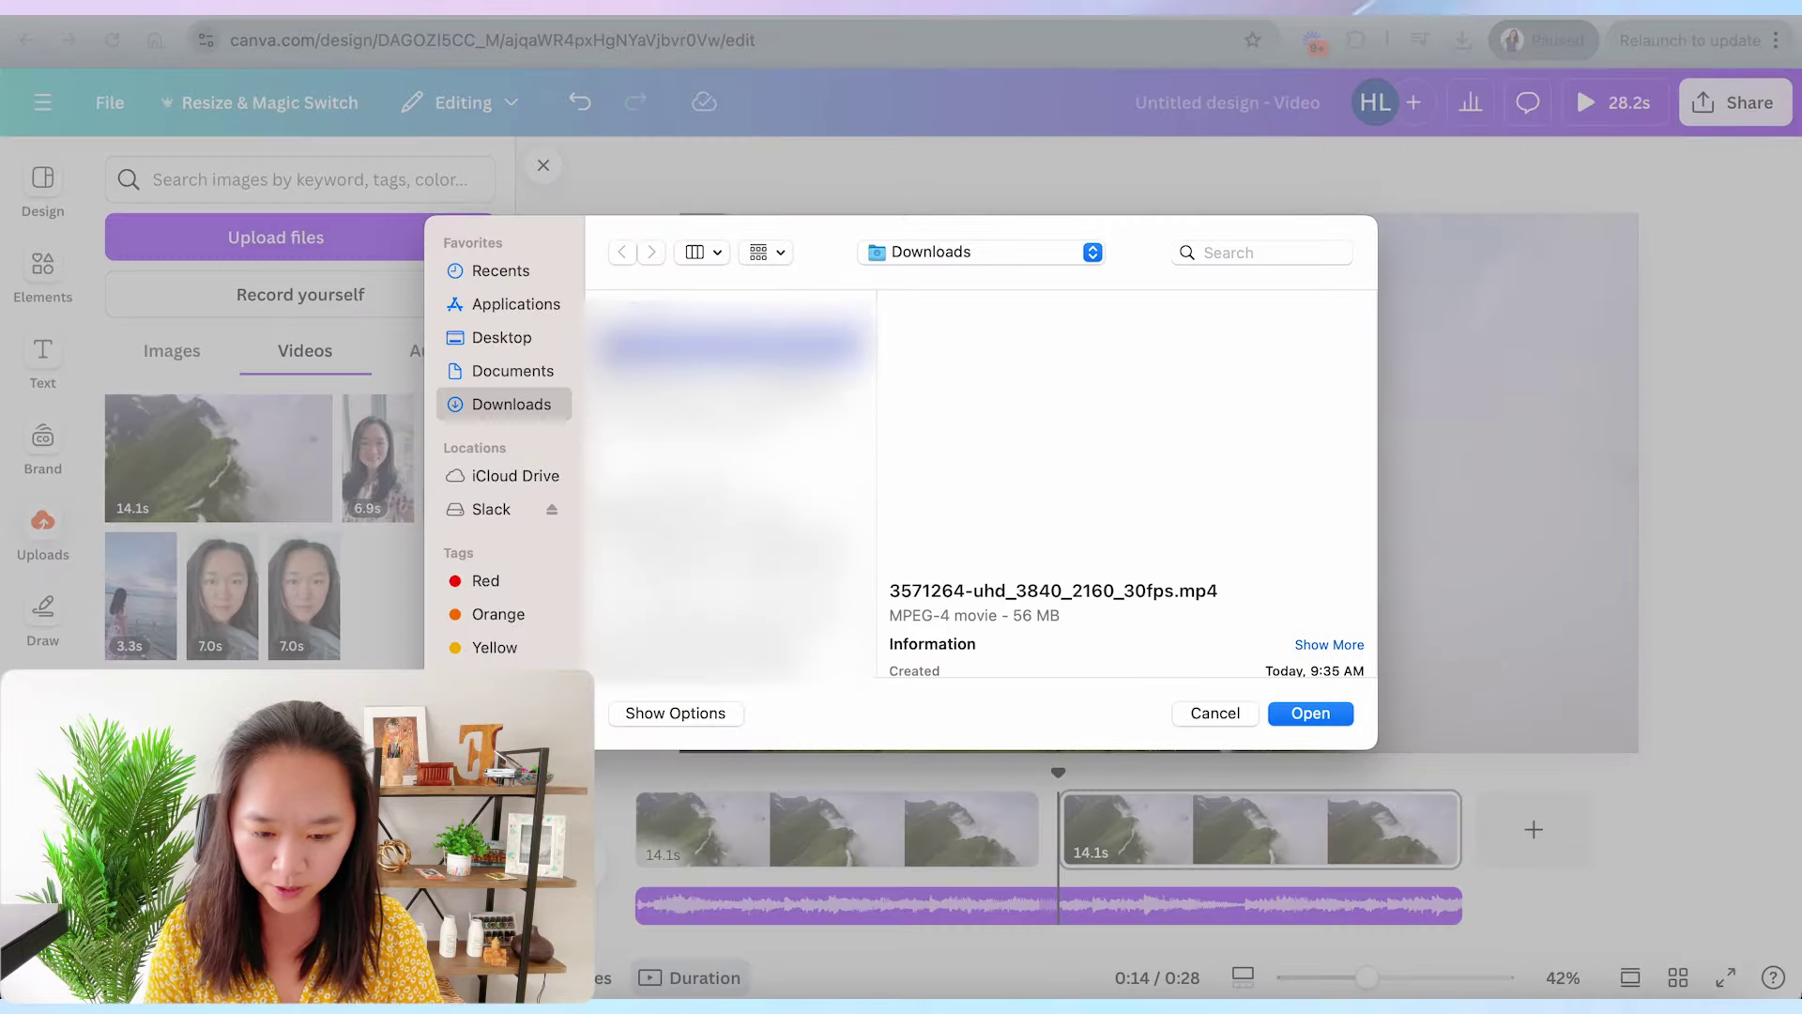
{"action": "left_click", "coordinate": [1310, 712]}
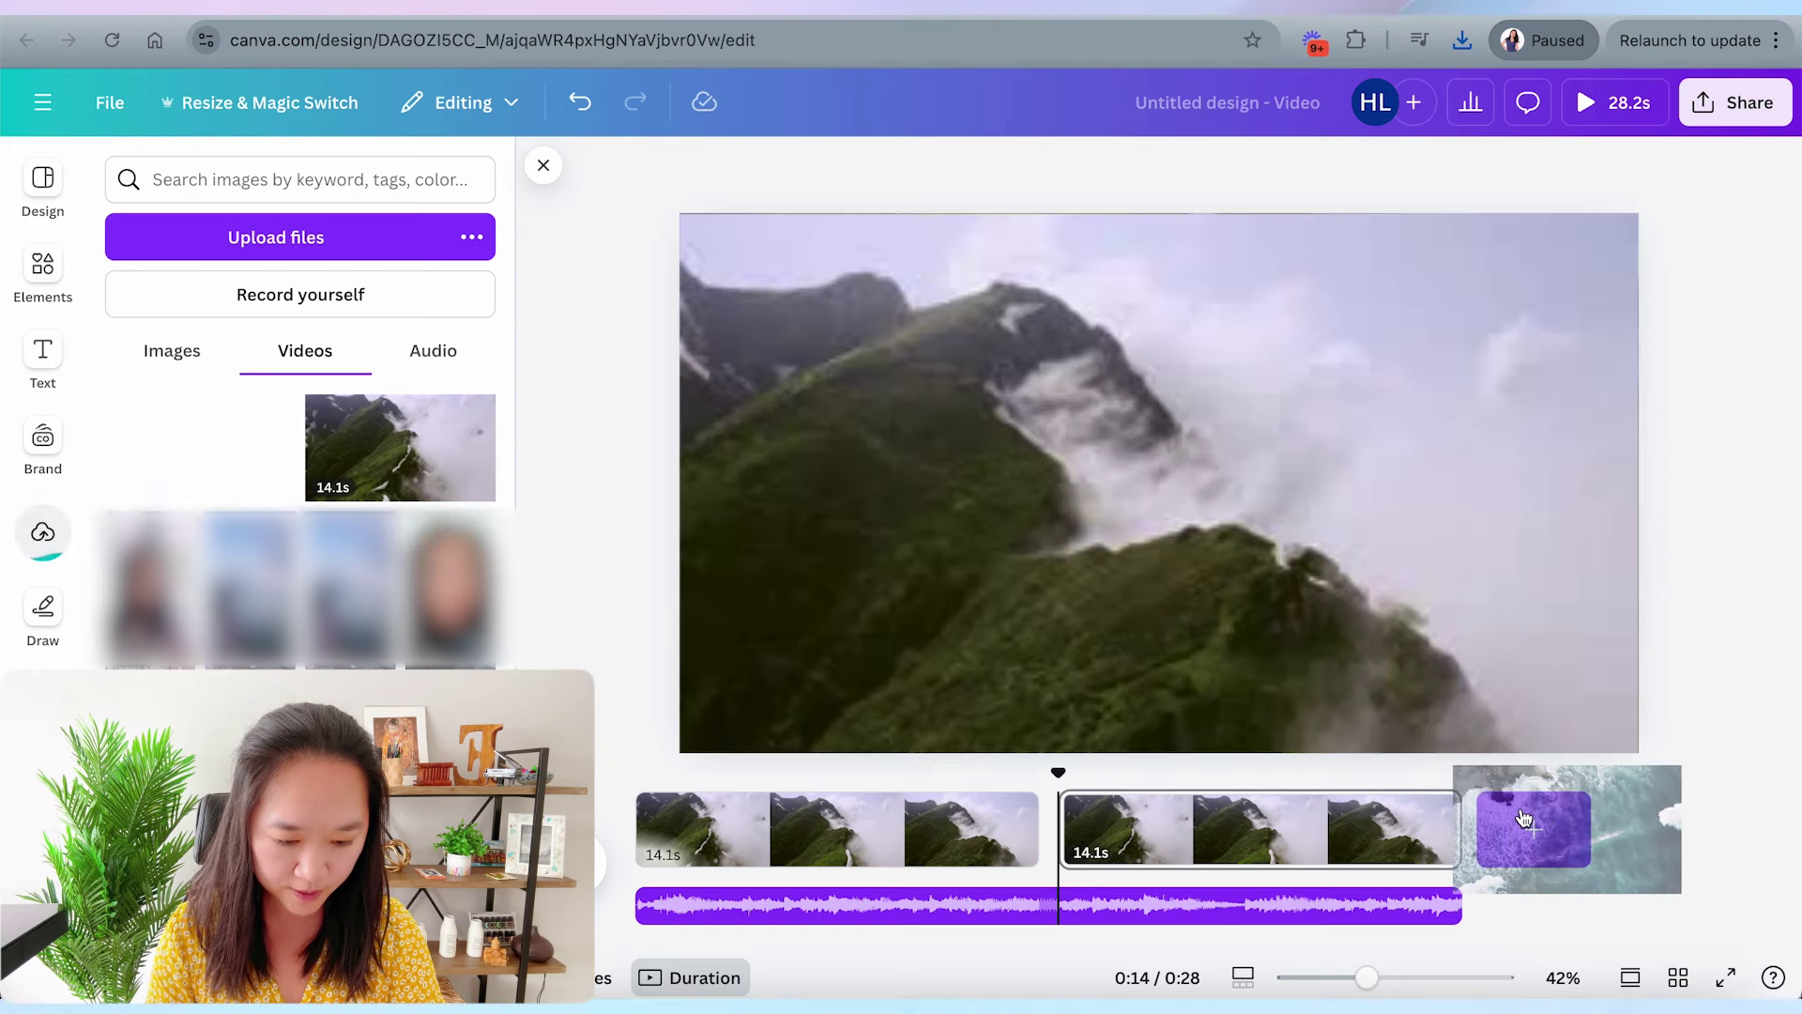
{"action": "left_click_drag", "start_coordinate": [590, 536], "coordinate": [1549, 832]}
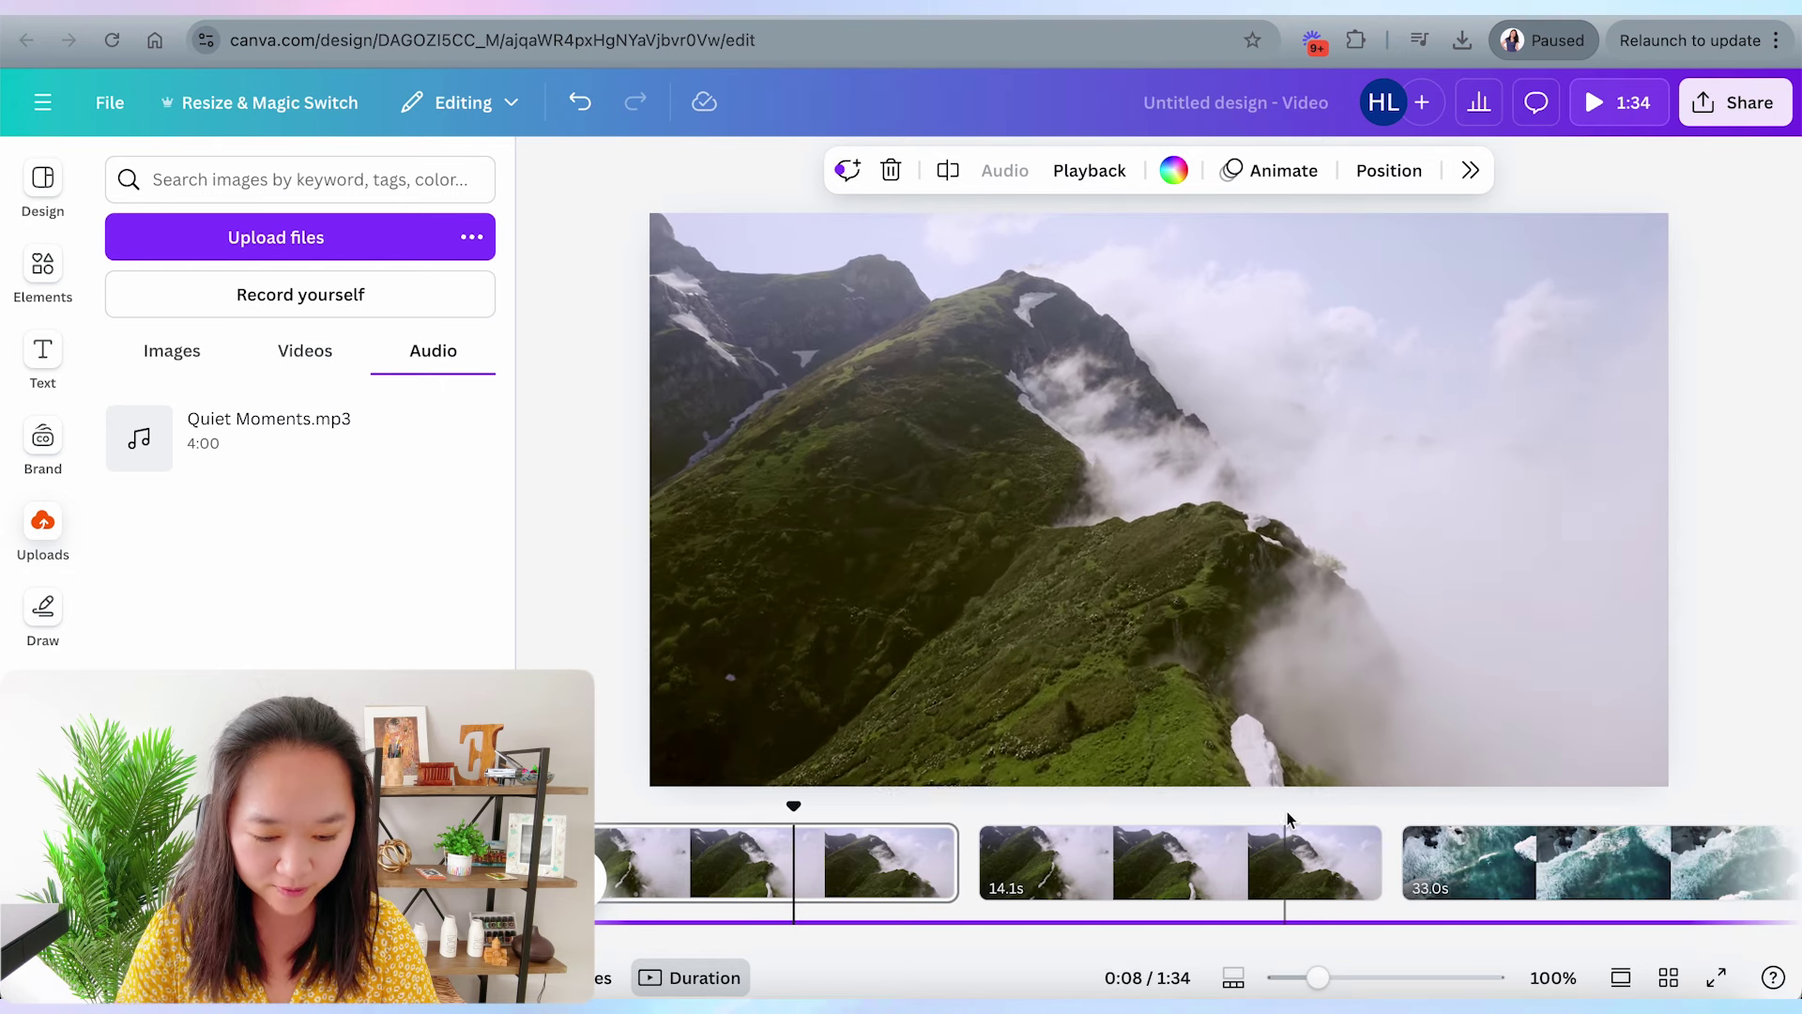
{"action": "left_click", "coordinate": [1310, 837]}
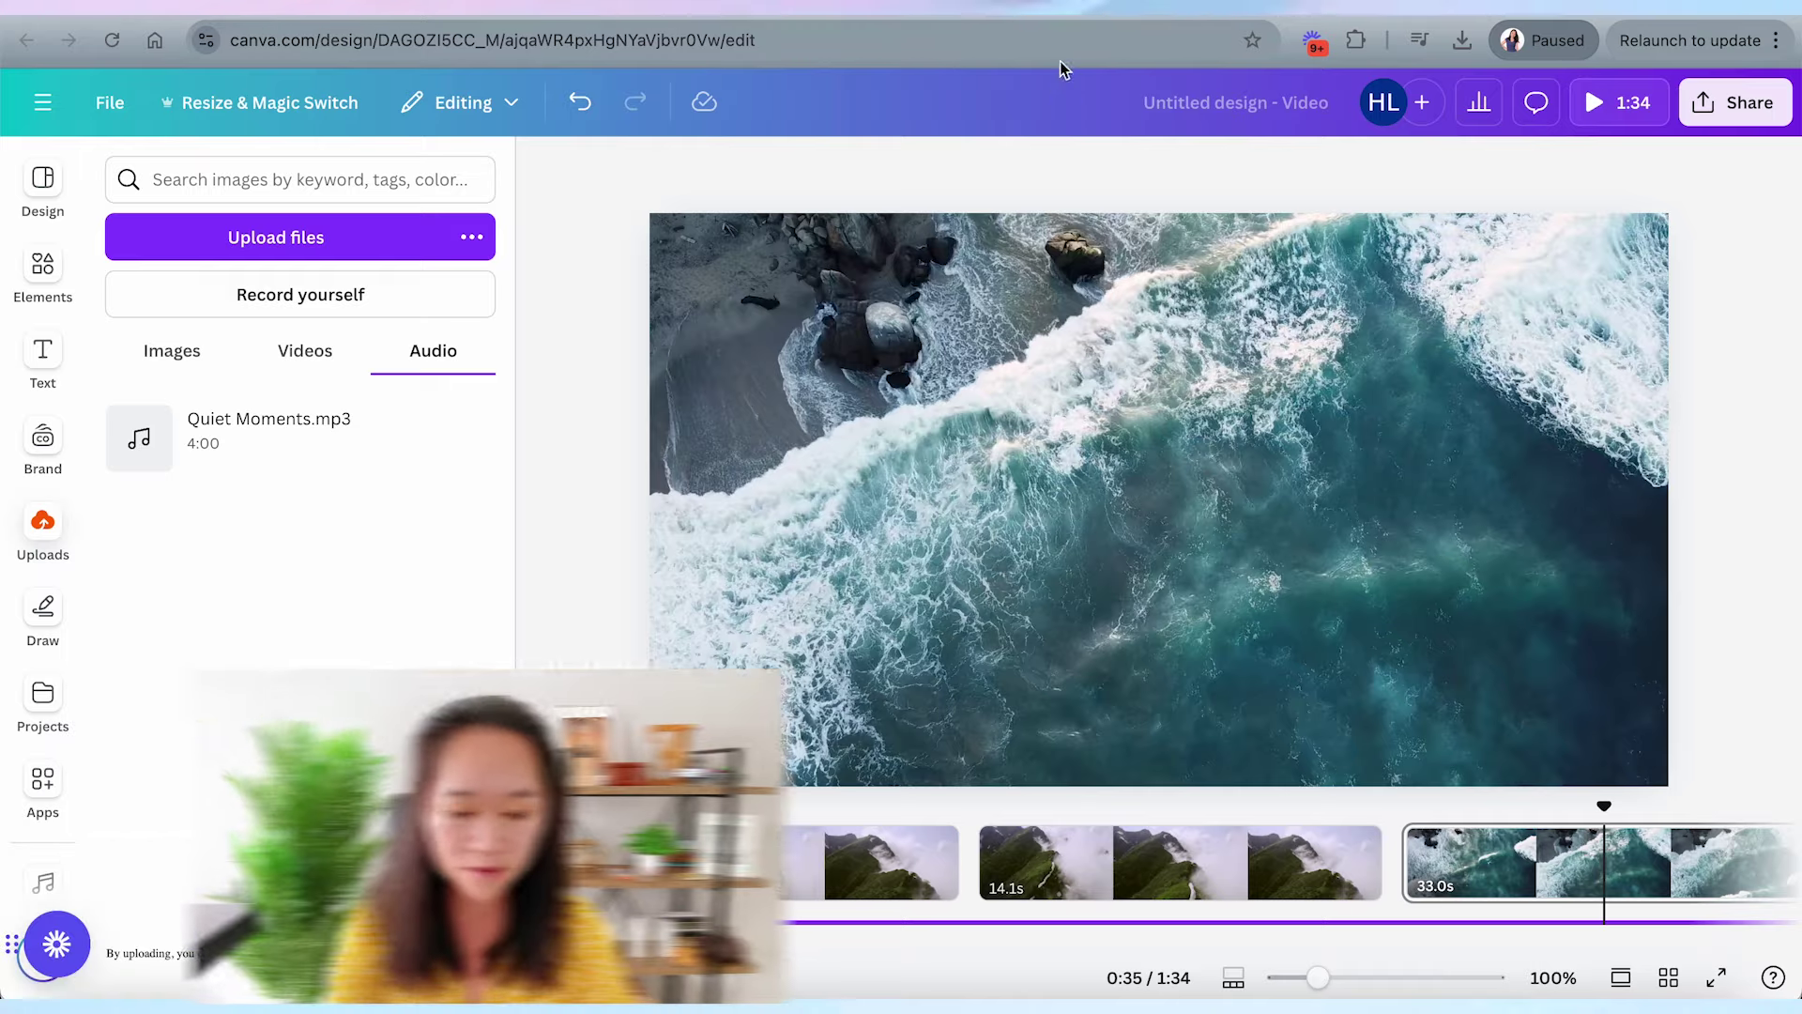
Step: Open the Greenred Productions channel's Videos tab and highlight the Relaxing Soundscape Music for Meditation title
{"action": "key", "text": "ctrl+Tab"}
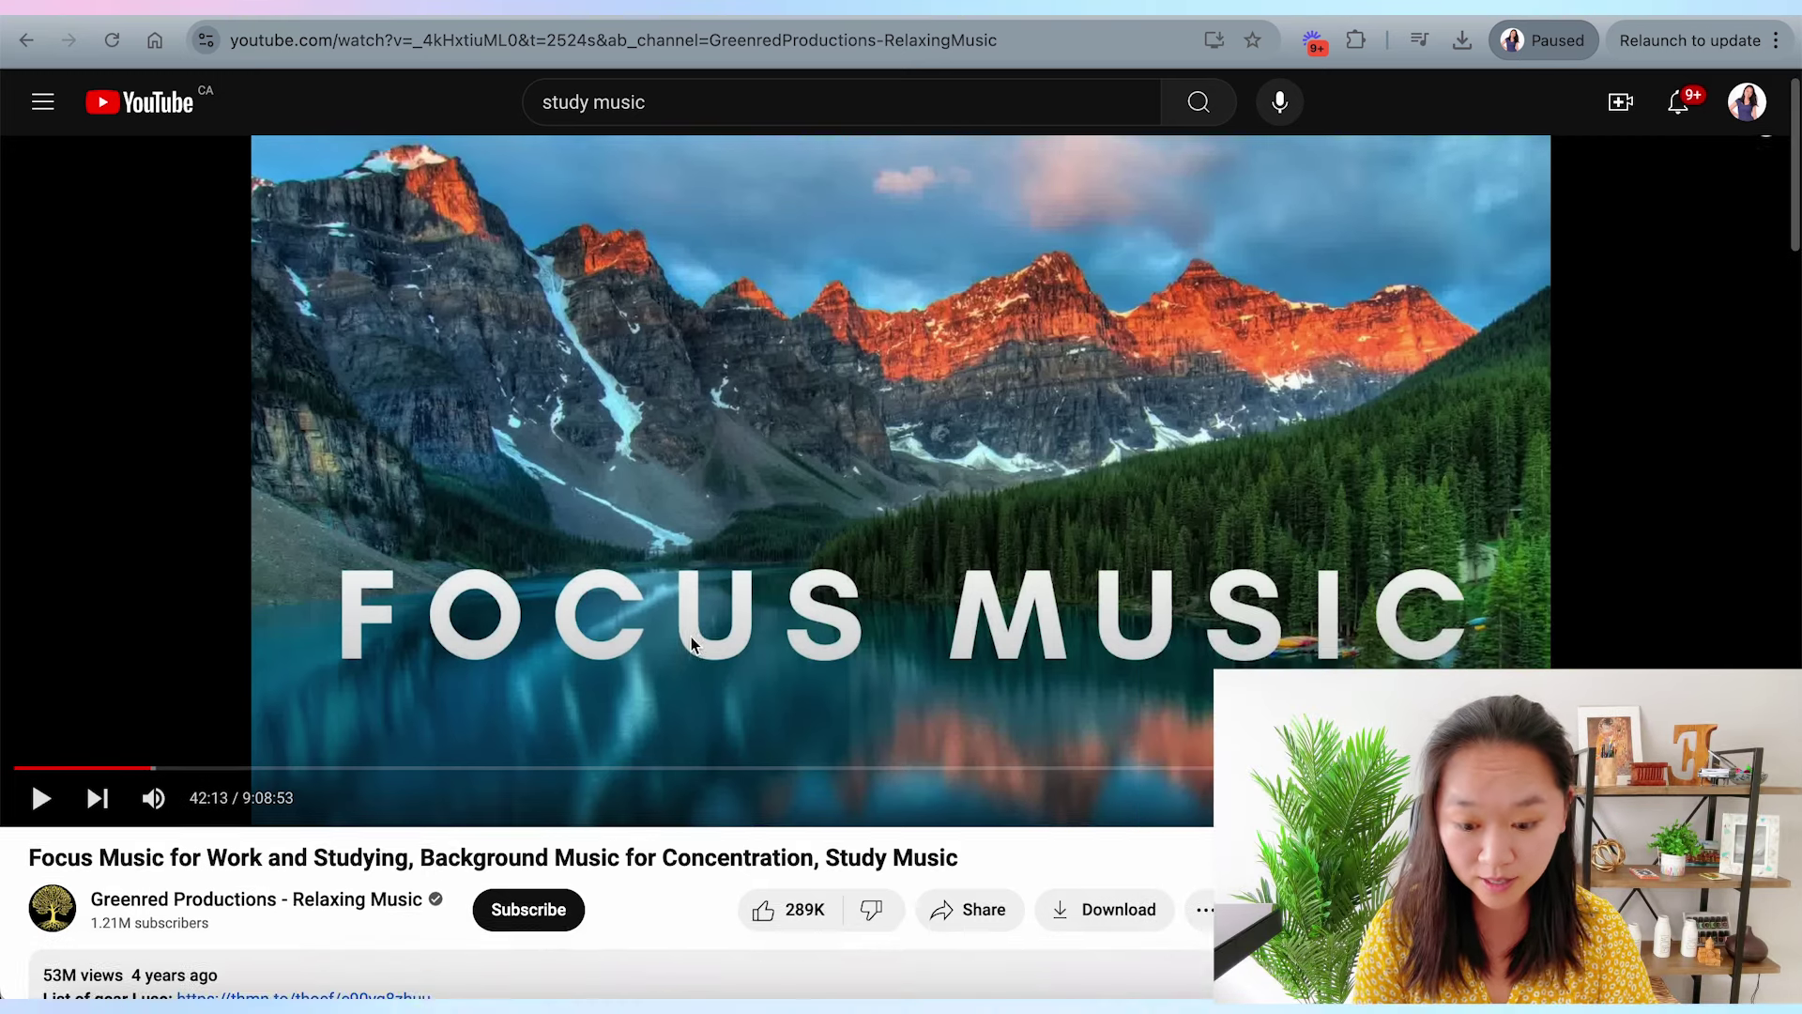
{"action": "scroll", "coordinate": [888, 605], "scroll_direction": "down", "scroll_amount": 2}
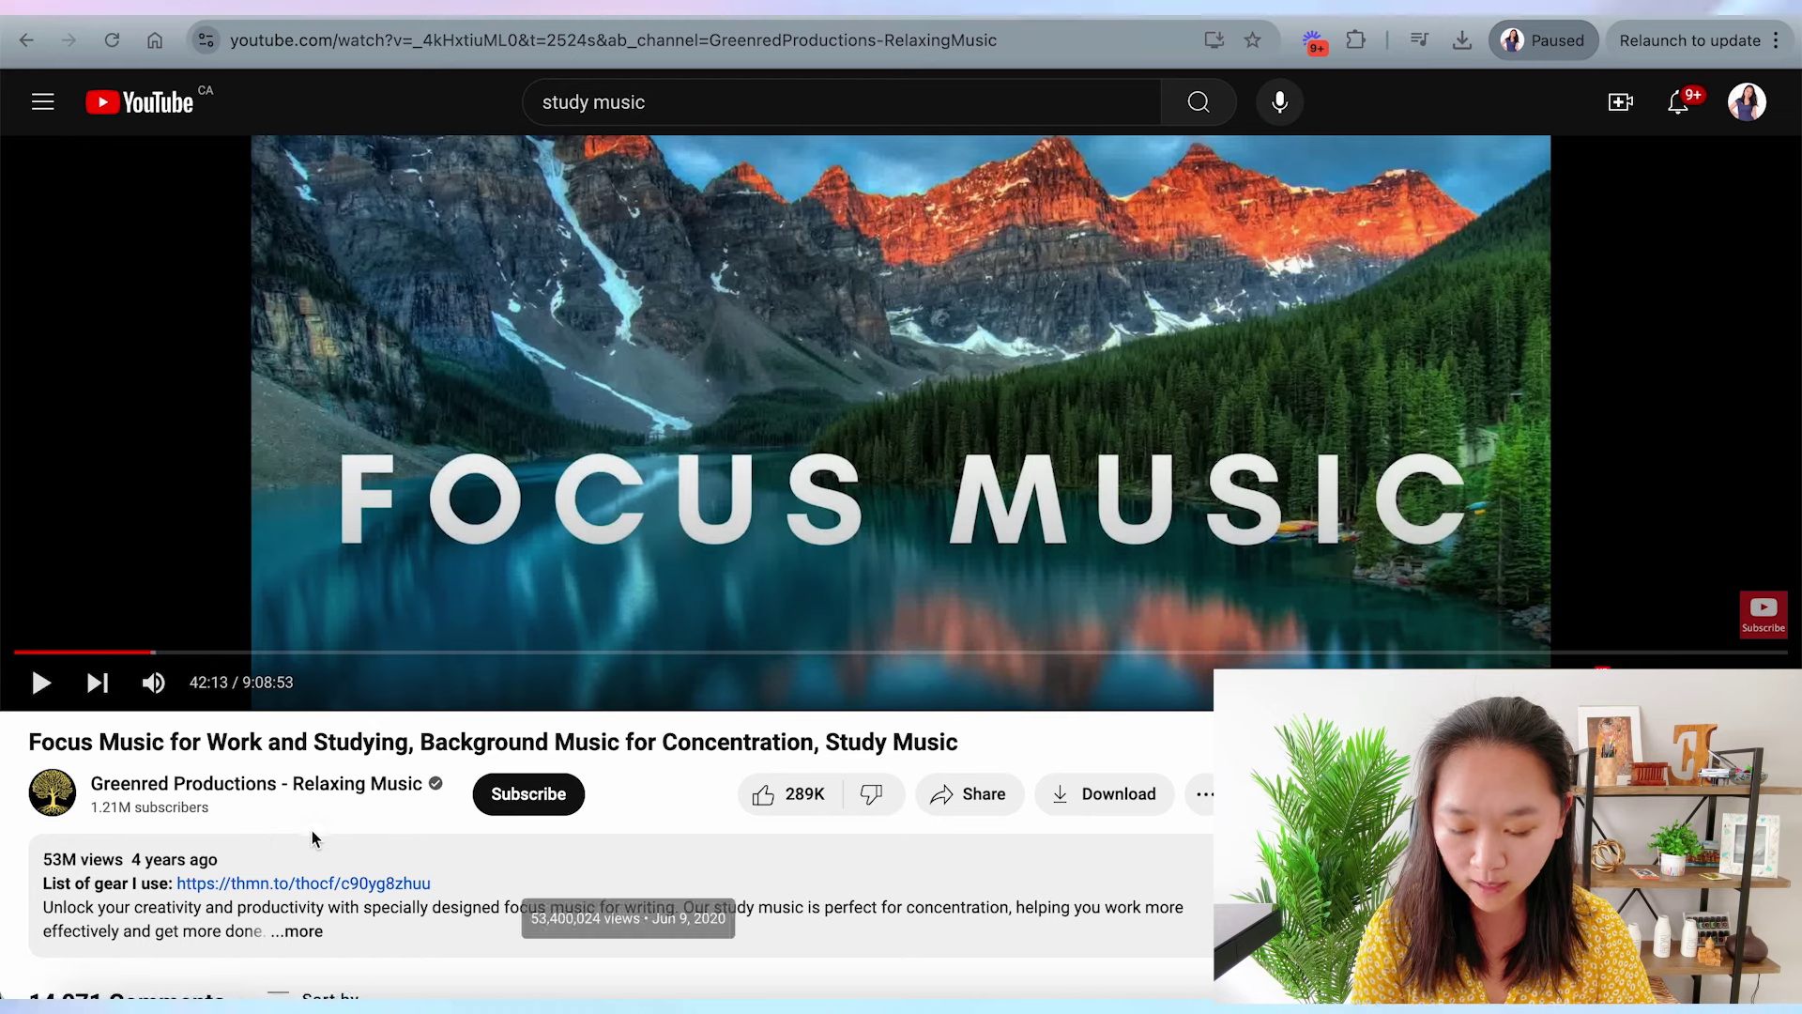
{"action": "scroll", "coordinate": [188, 796], "scroll_direction": "down", "scroll_amount": 1}
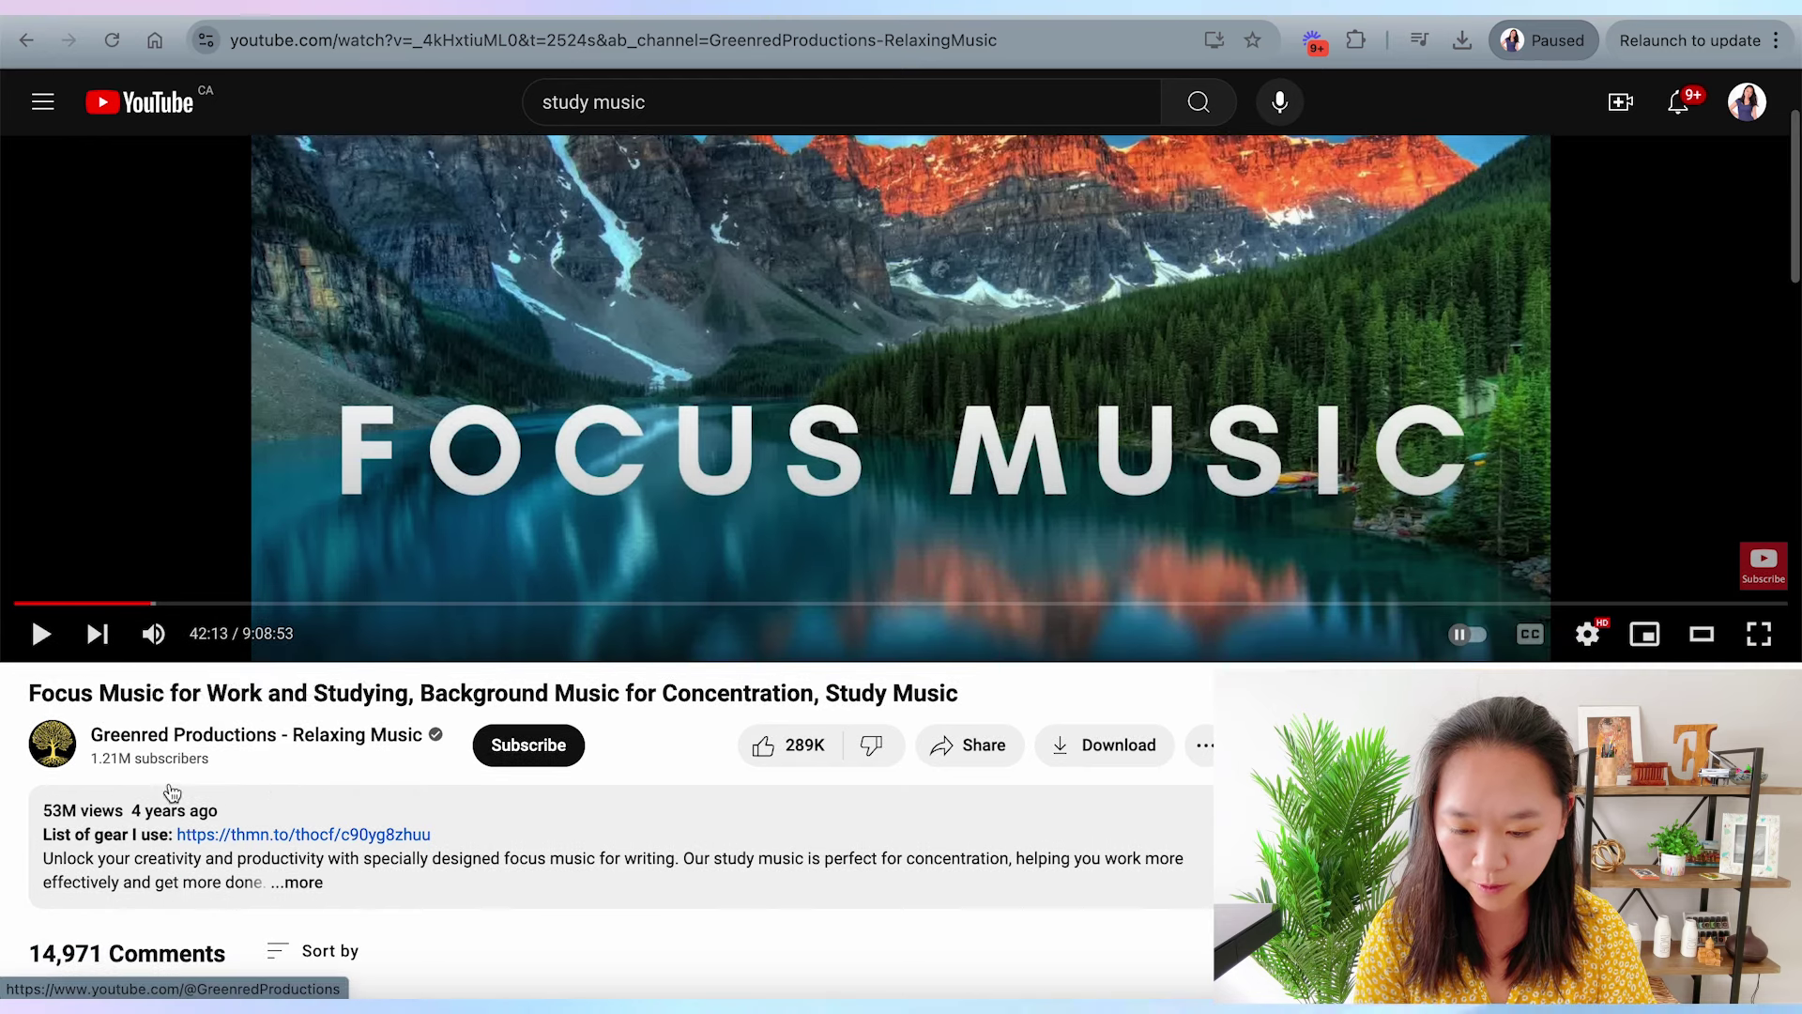
{"action": "left_click", "coordinate": [267, 743]}
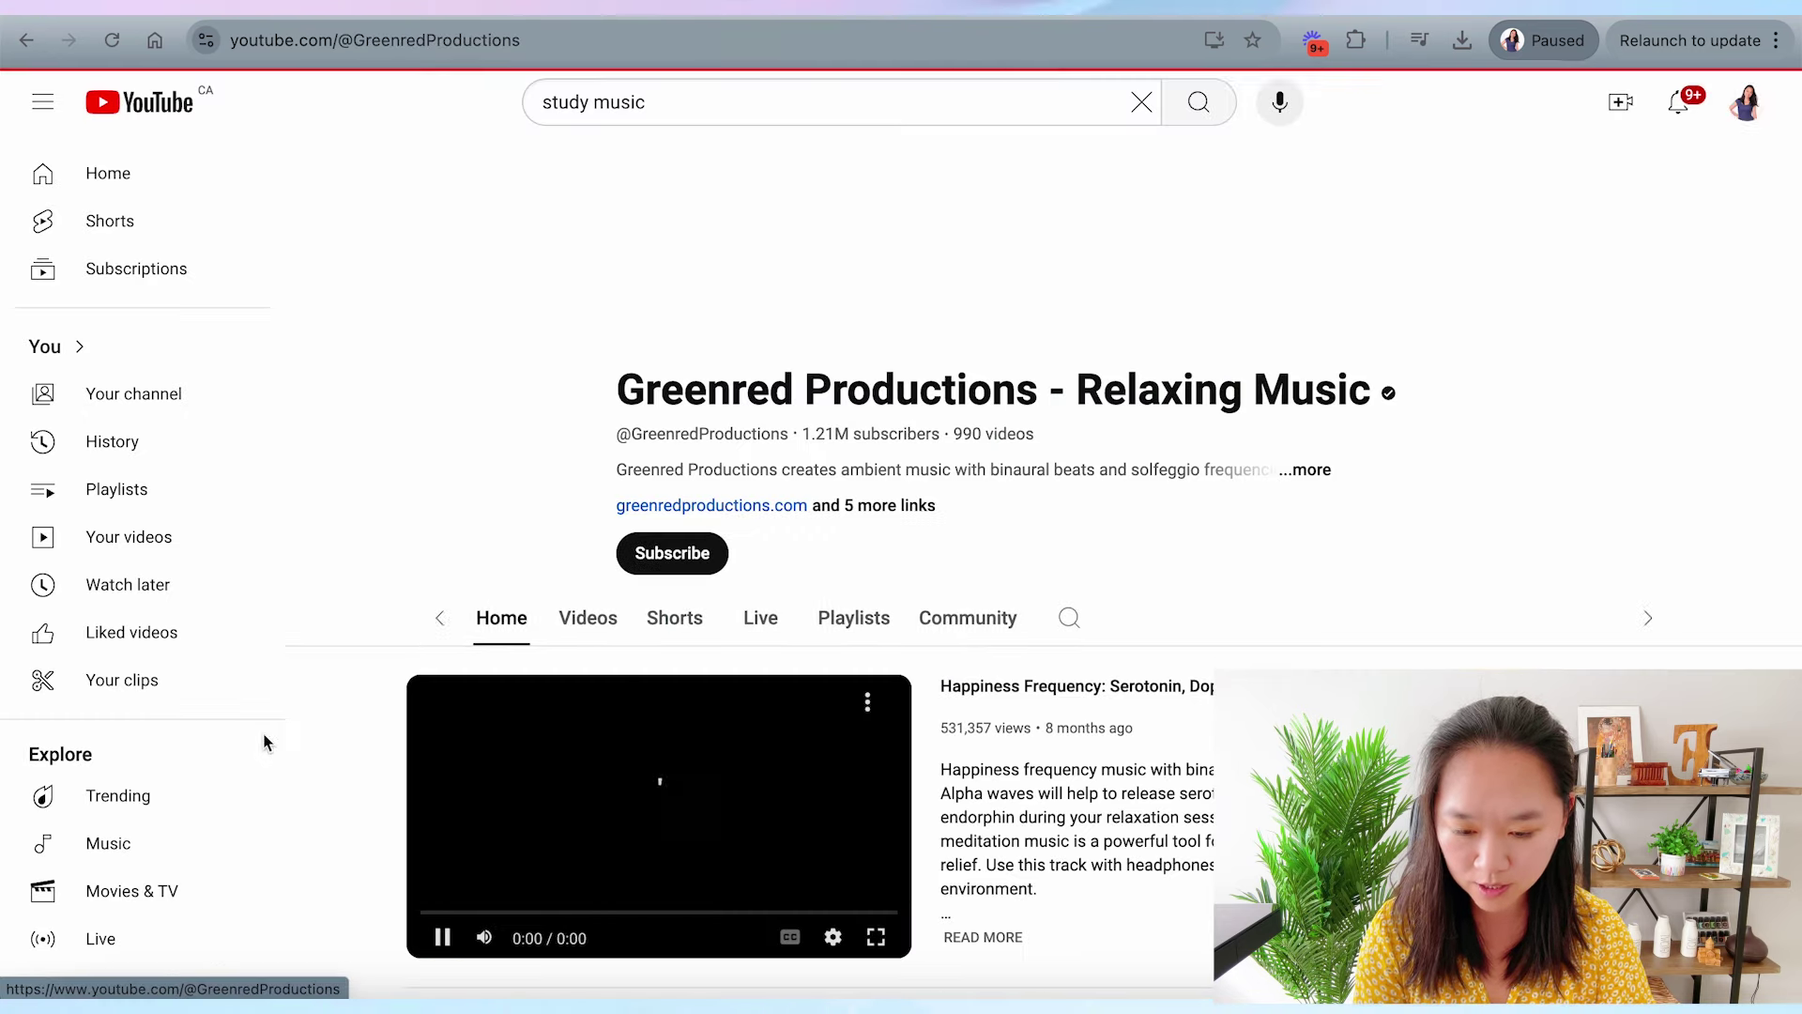
{"action": "scroll", "coordinate": [477, 575], "scroll_direction": "down", "scroll_amount": 1}
{"action": "left_click", "coordinate": [521, 453]}
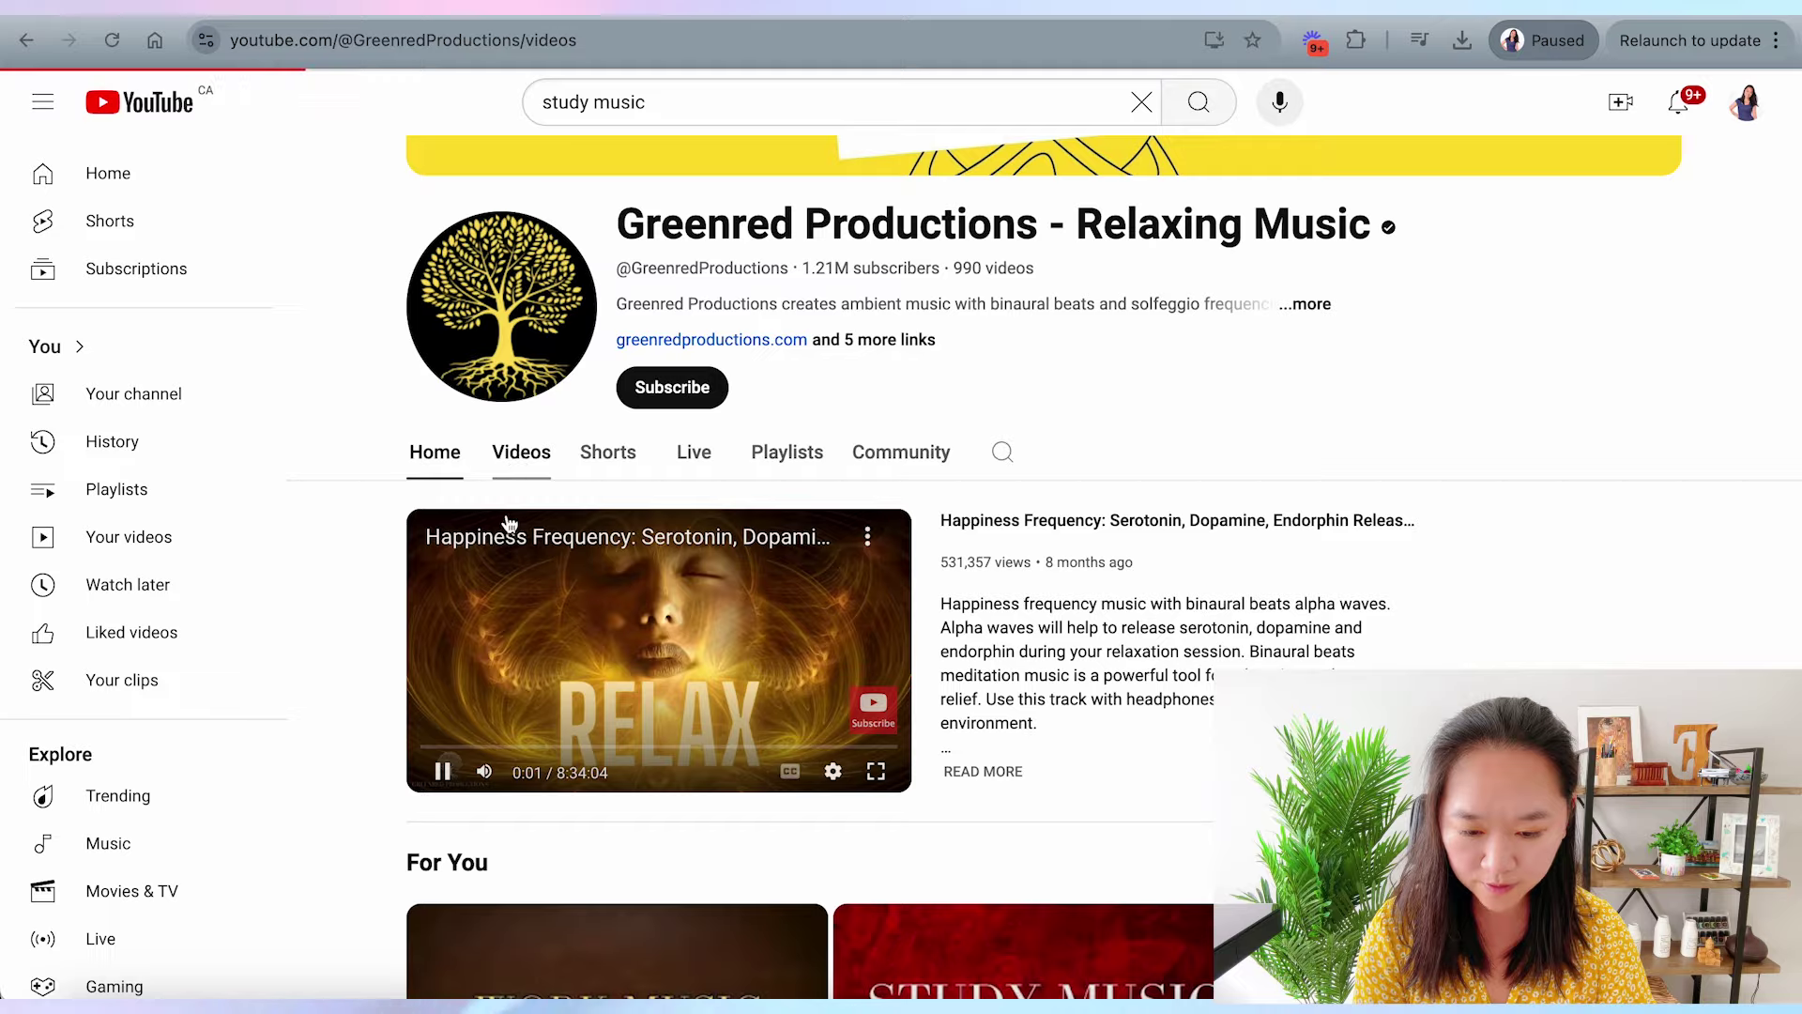
{"action": "scroll", "coordinate": [523, 507], "scroll_direction": "down", "scroll_amount": 2}
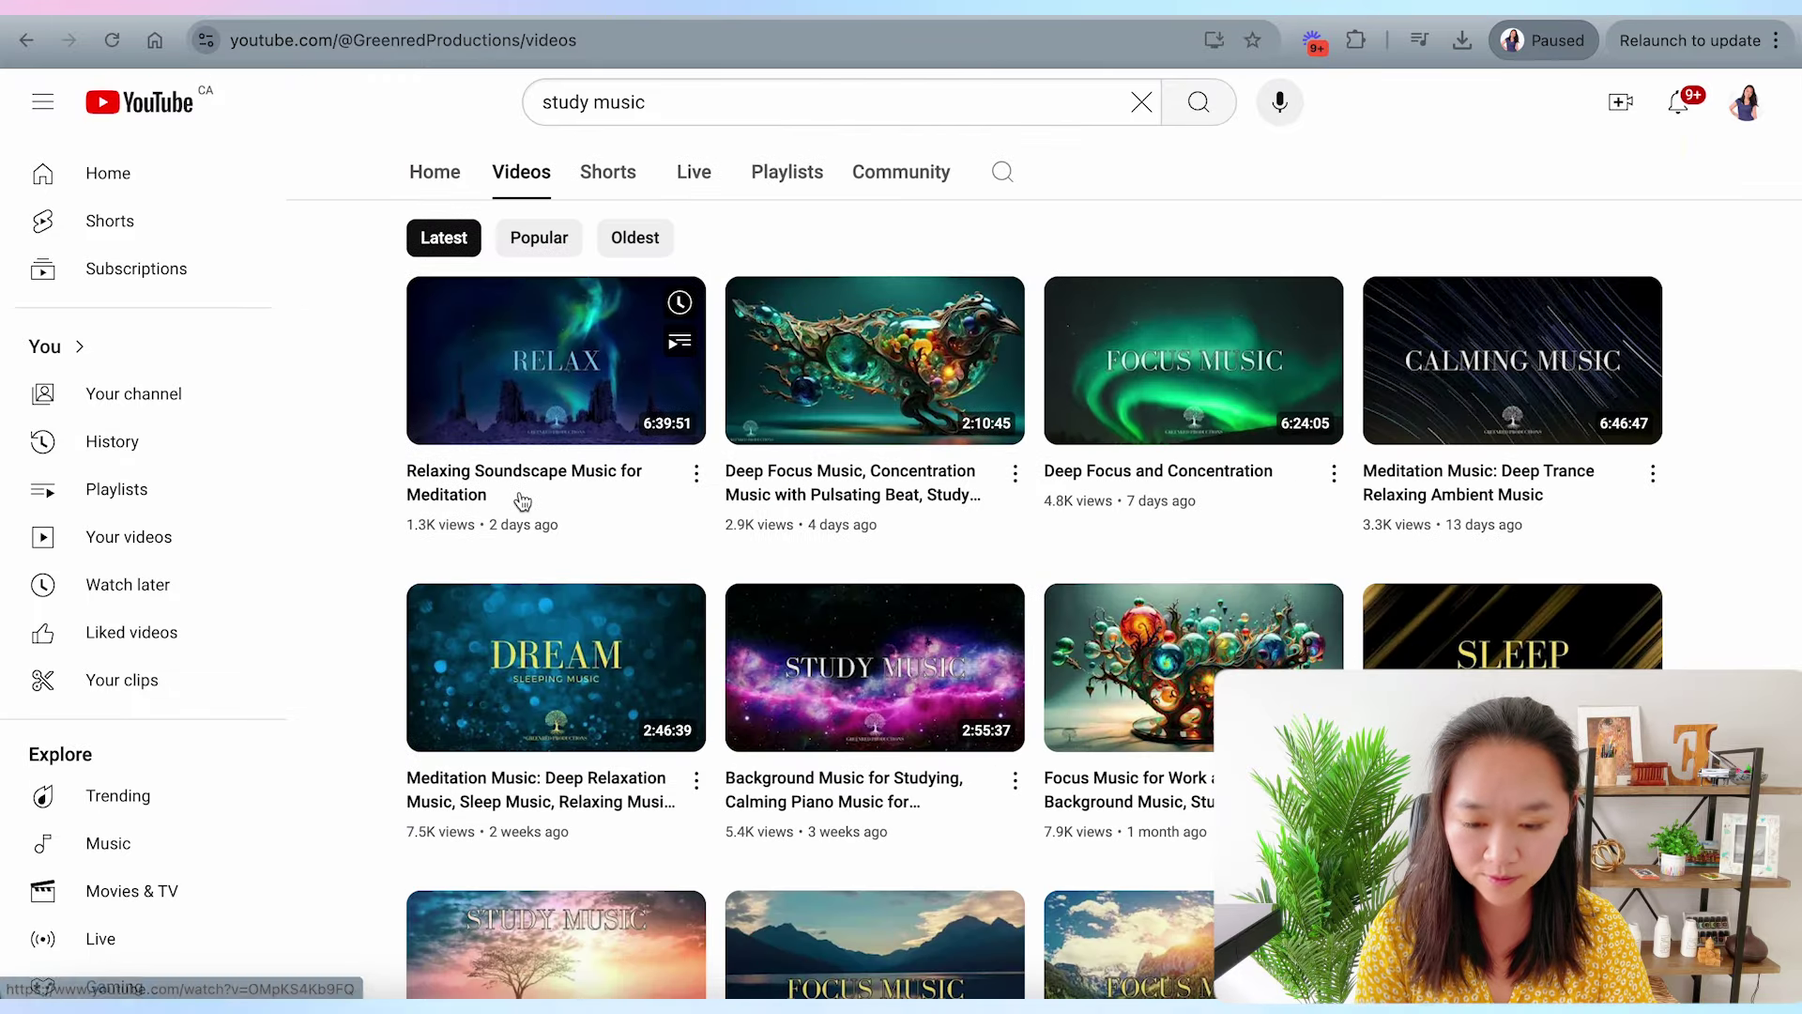
{"action": "left_click_drag", "start_coordinate": [409, 482], "coordinate": [550, 492]}
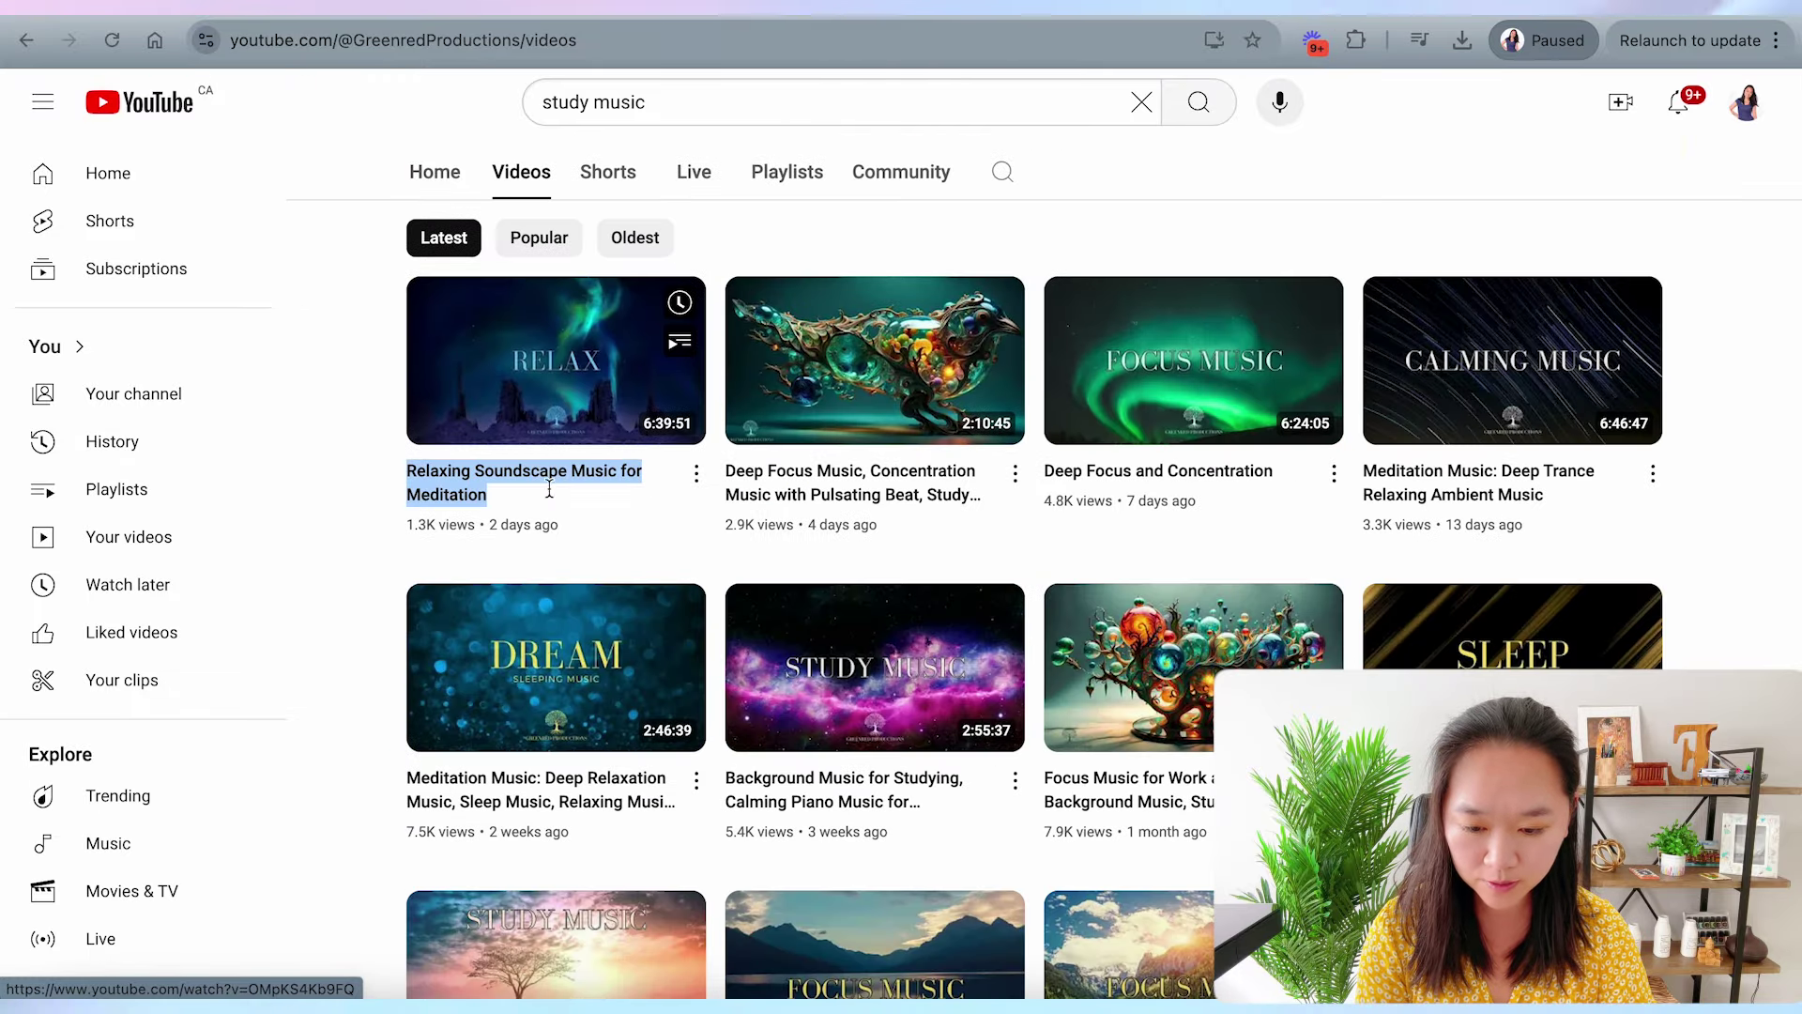
{"action": "scroll", "coordinate": [613, 523], "scroll_direction": "down", "scroll_amount": 3}
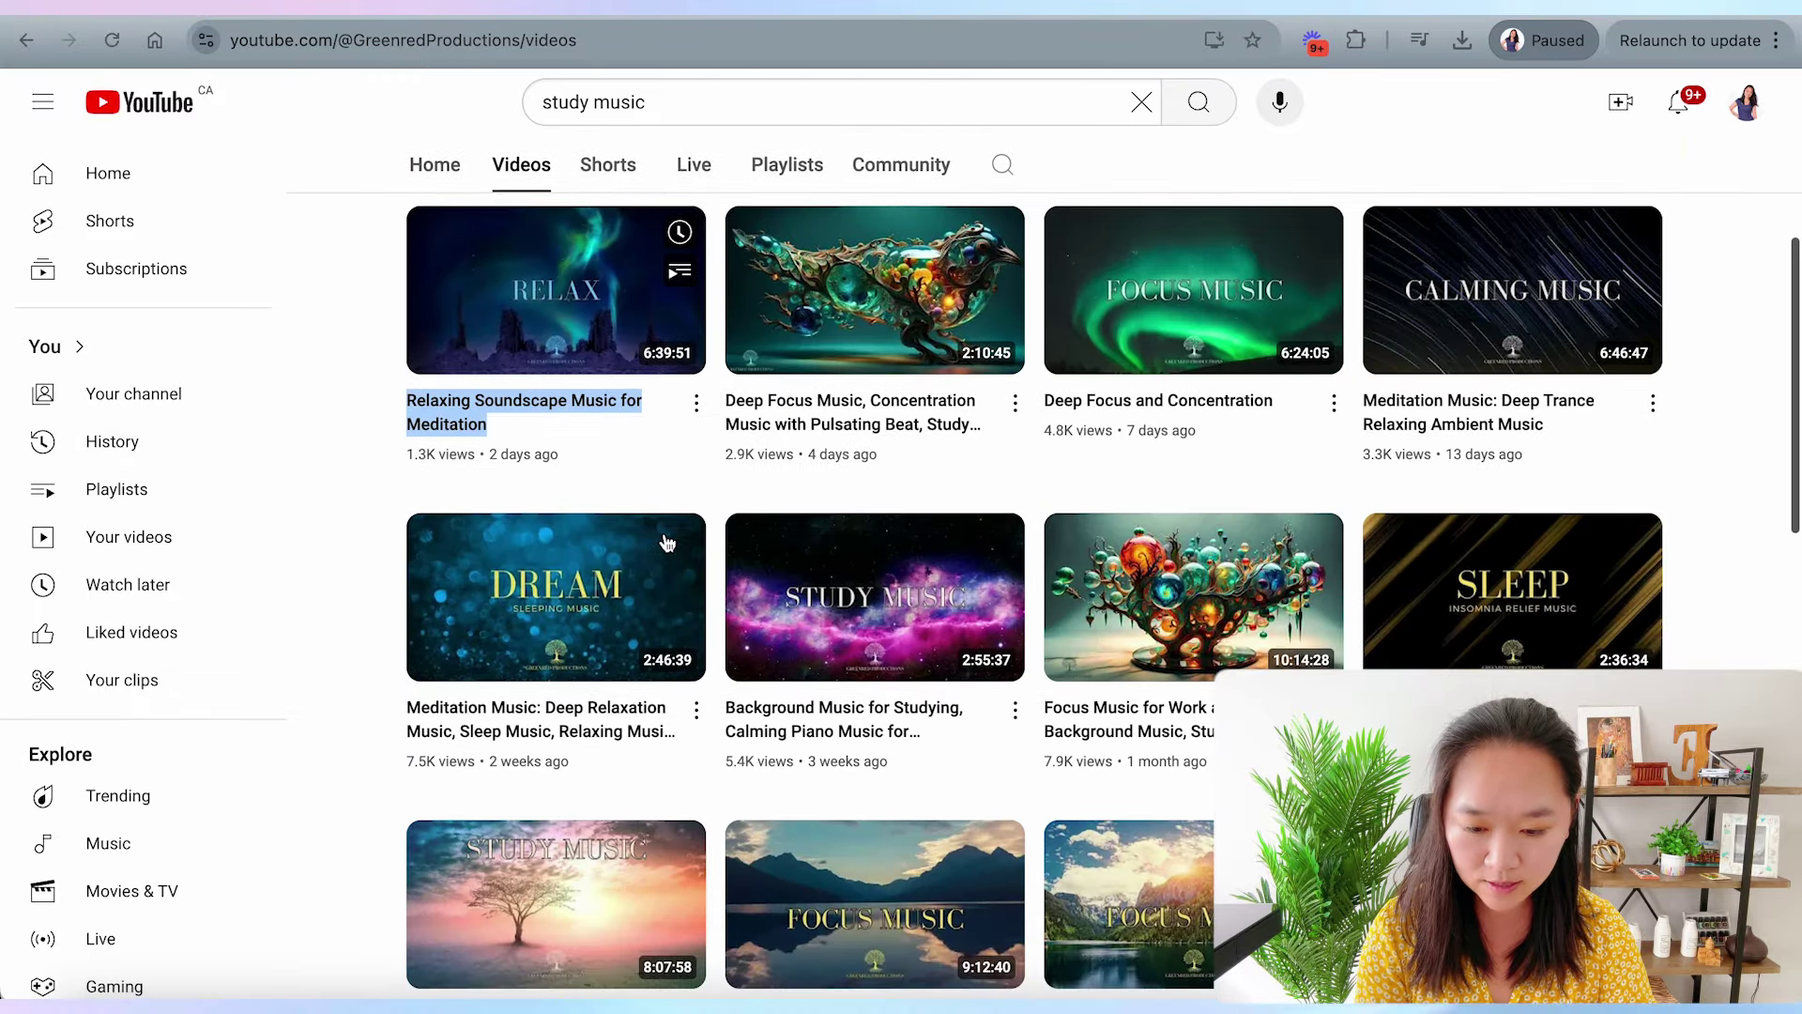
{"action": "scroll", "coordinate": [668, 542], "scroll_direction": "down", "scroll_amount": 2}
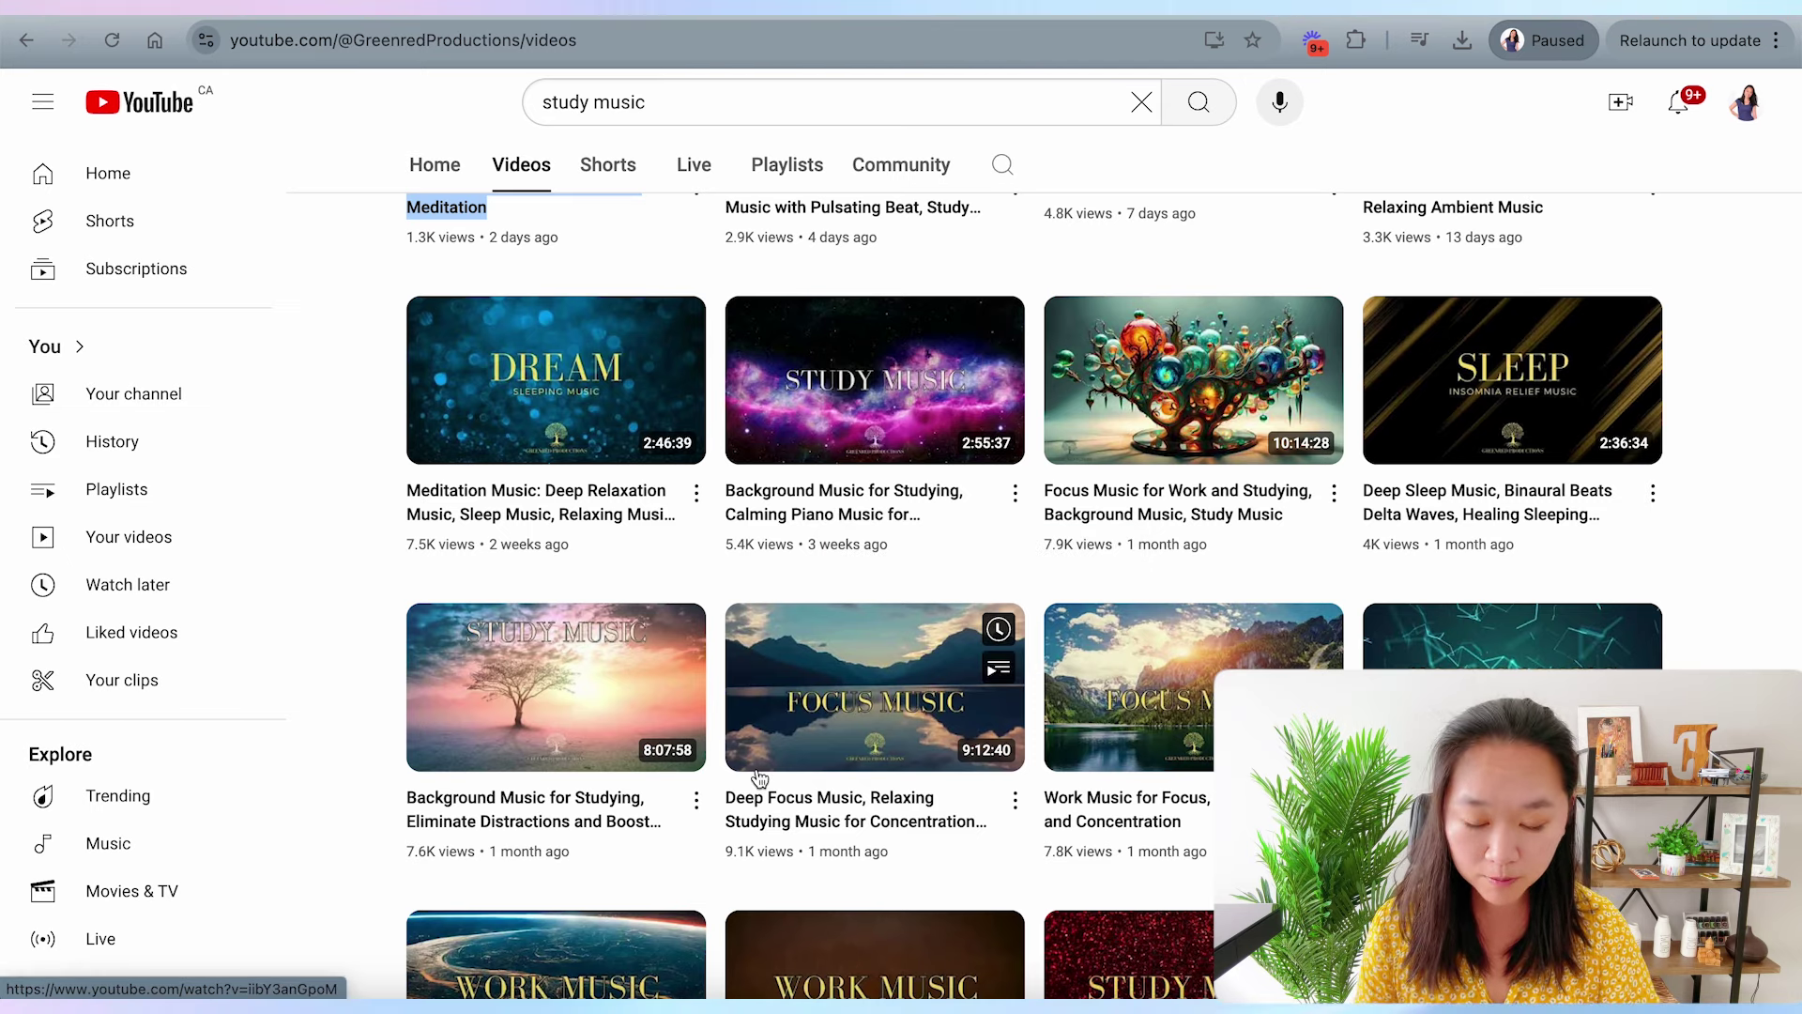
{"action": "scroll", "coordinate": [756, 769], "scroll_direction": "down", "scroll_amount": 3}
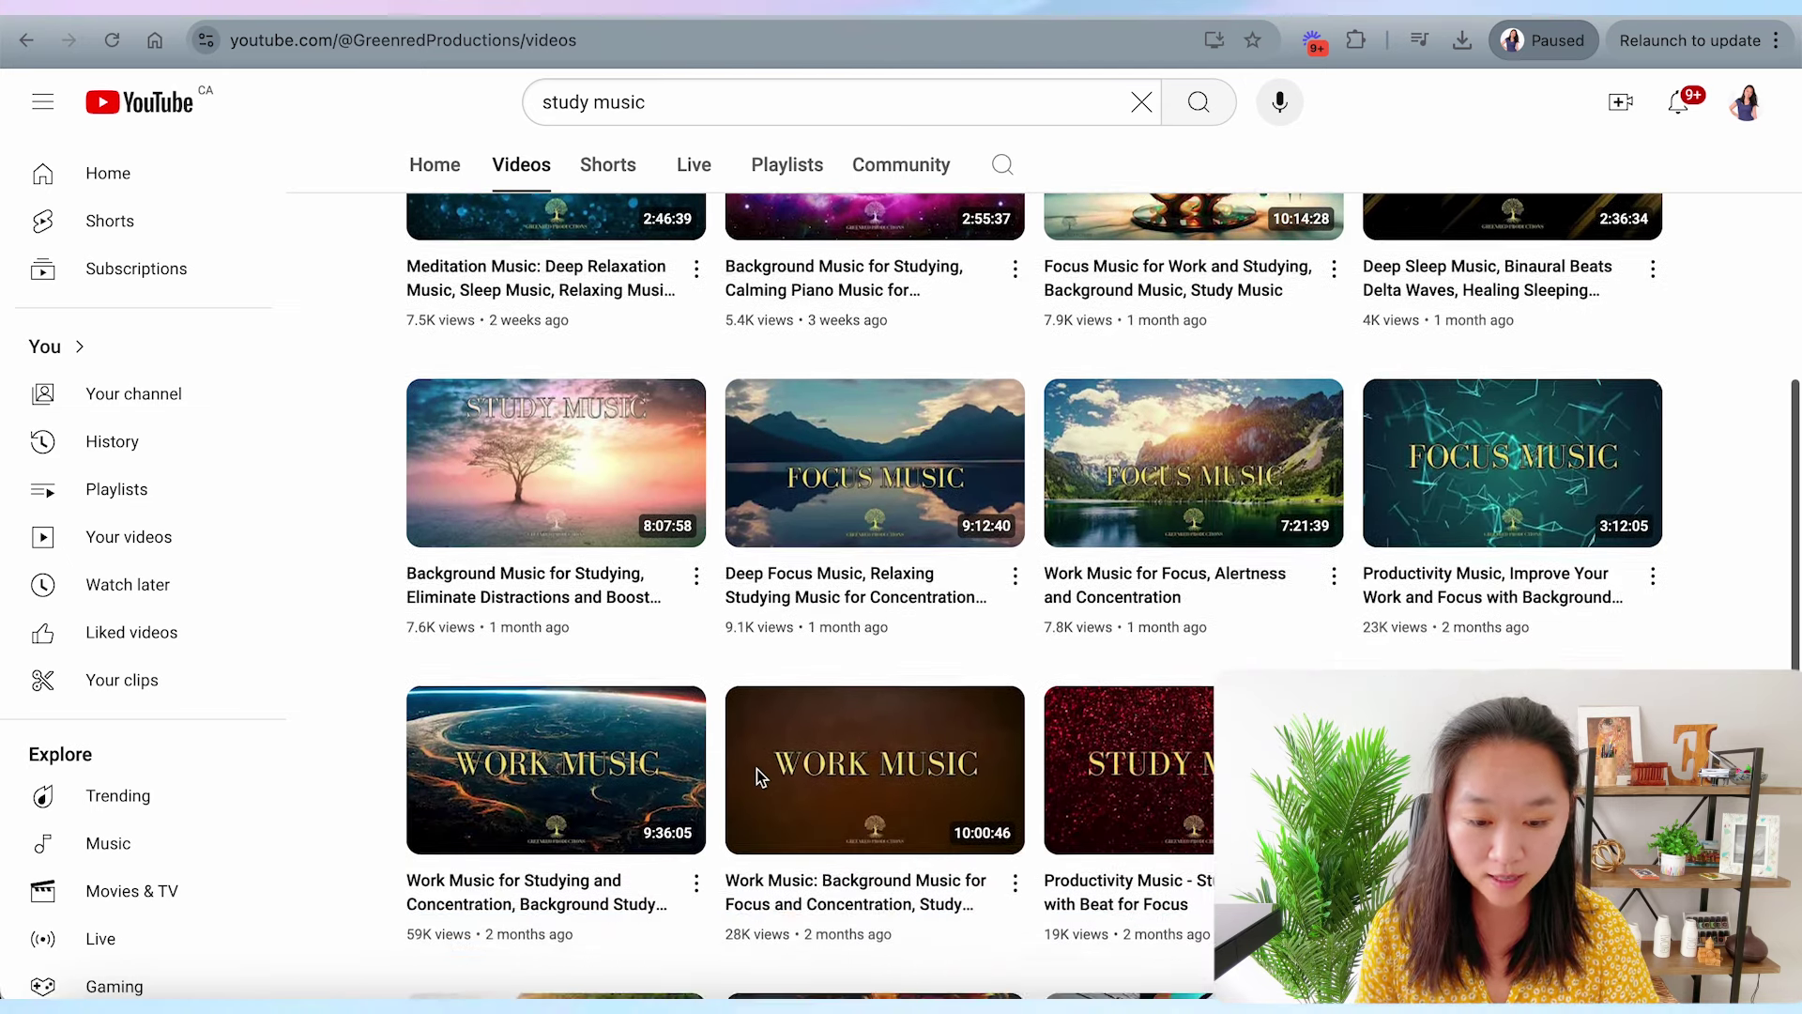
{"action": "scroll", "coordinate": [757, 769], "scroll_direction": "up", "scroll_amount": 3}
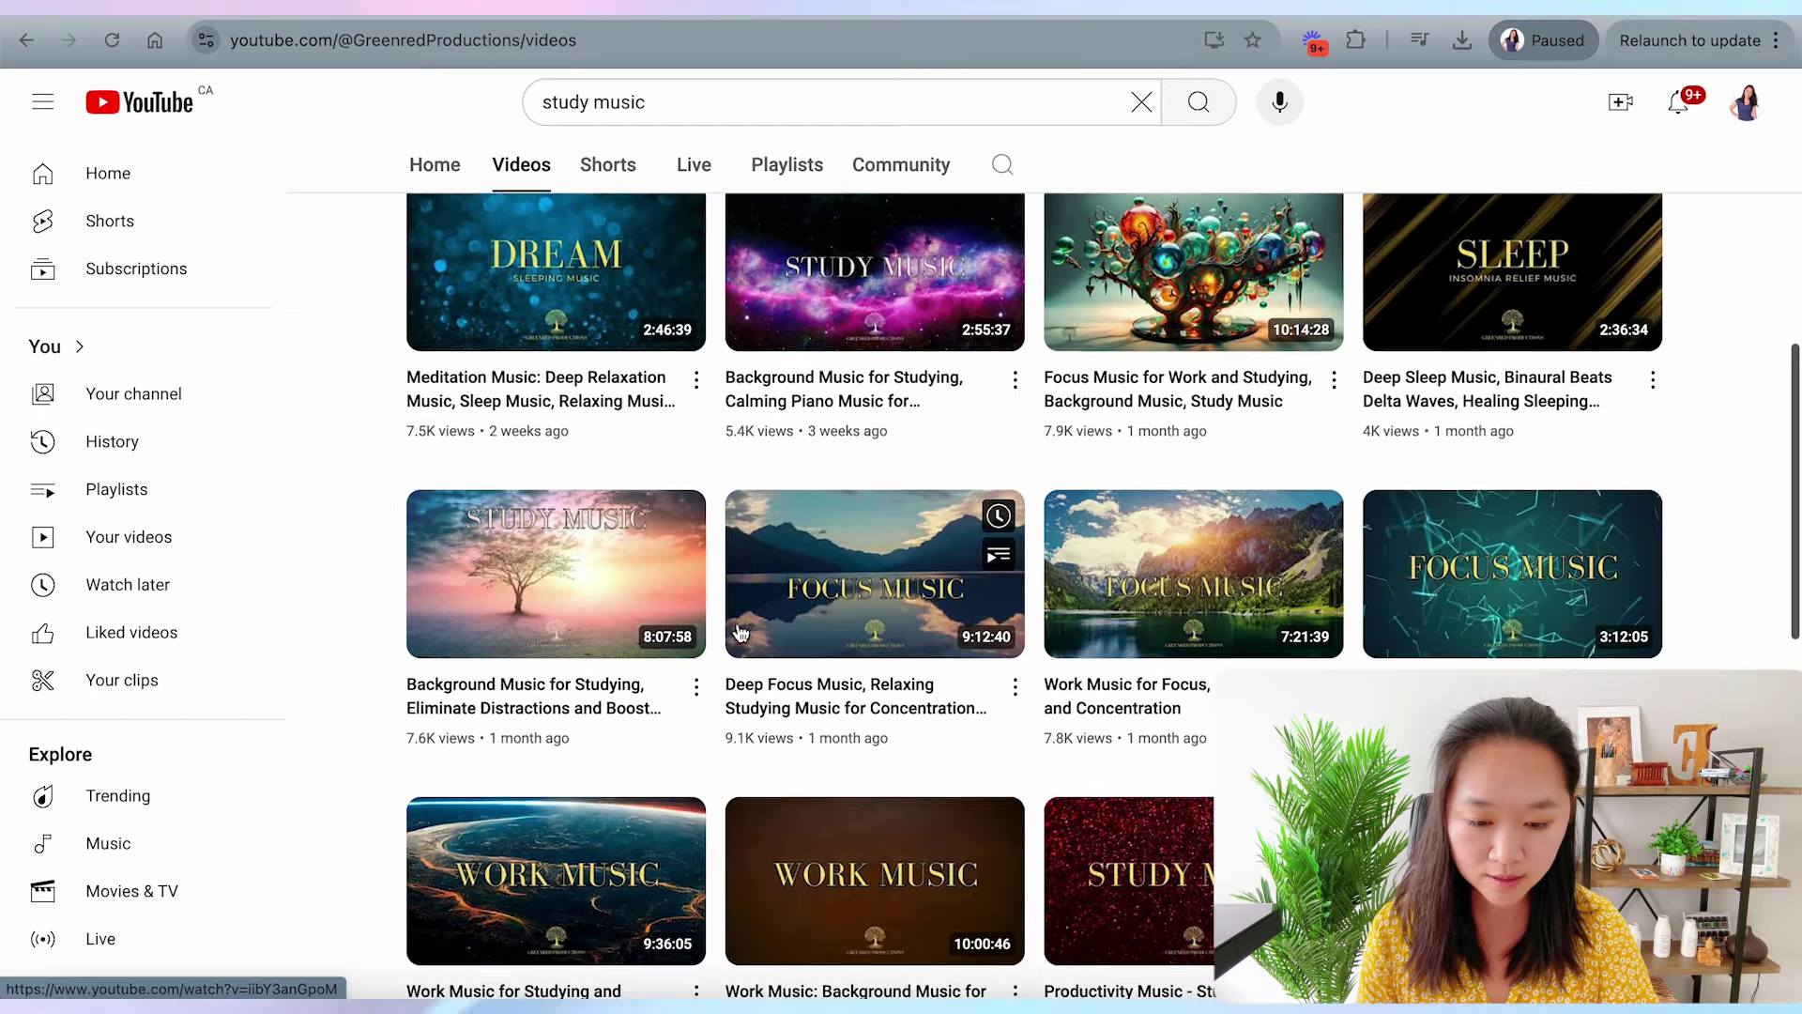
{"action": "scroll", "coordinate": [772, 511], "scroll_direction": "down", "scroll_amount": 3}
{"action": "scroll", "coordinate": [761, 564], "scroll_direction": "down", "scroll_amount": 3}
{"action": "scroll", "coordinate": [739, 631], "scroll_direction": "down", "scroll_amount": 1}
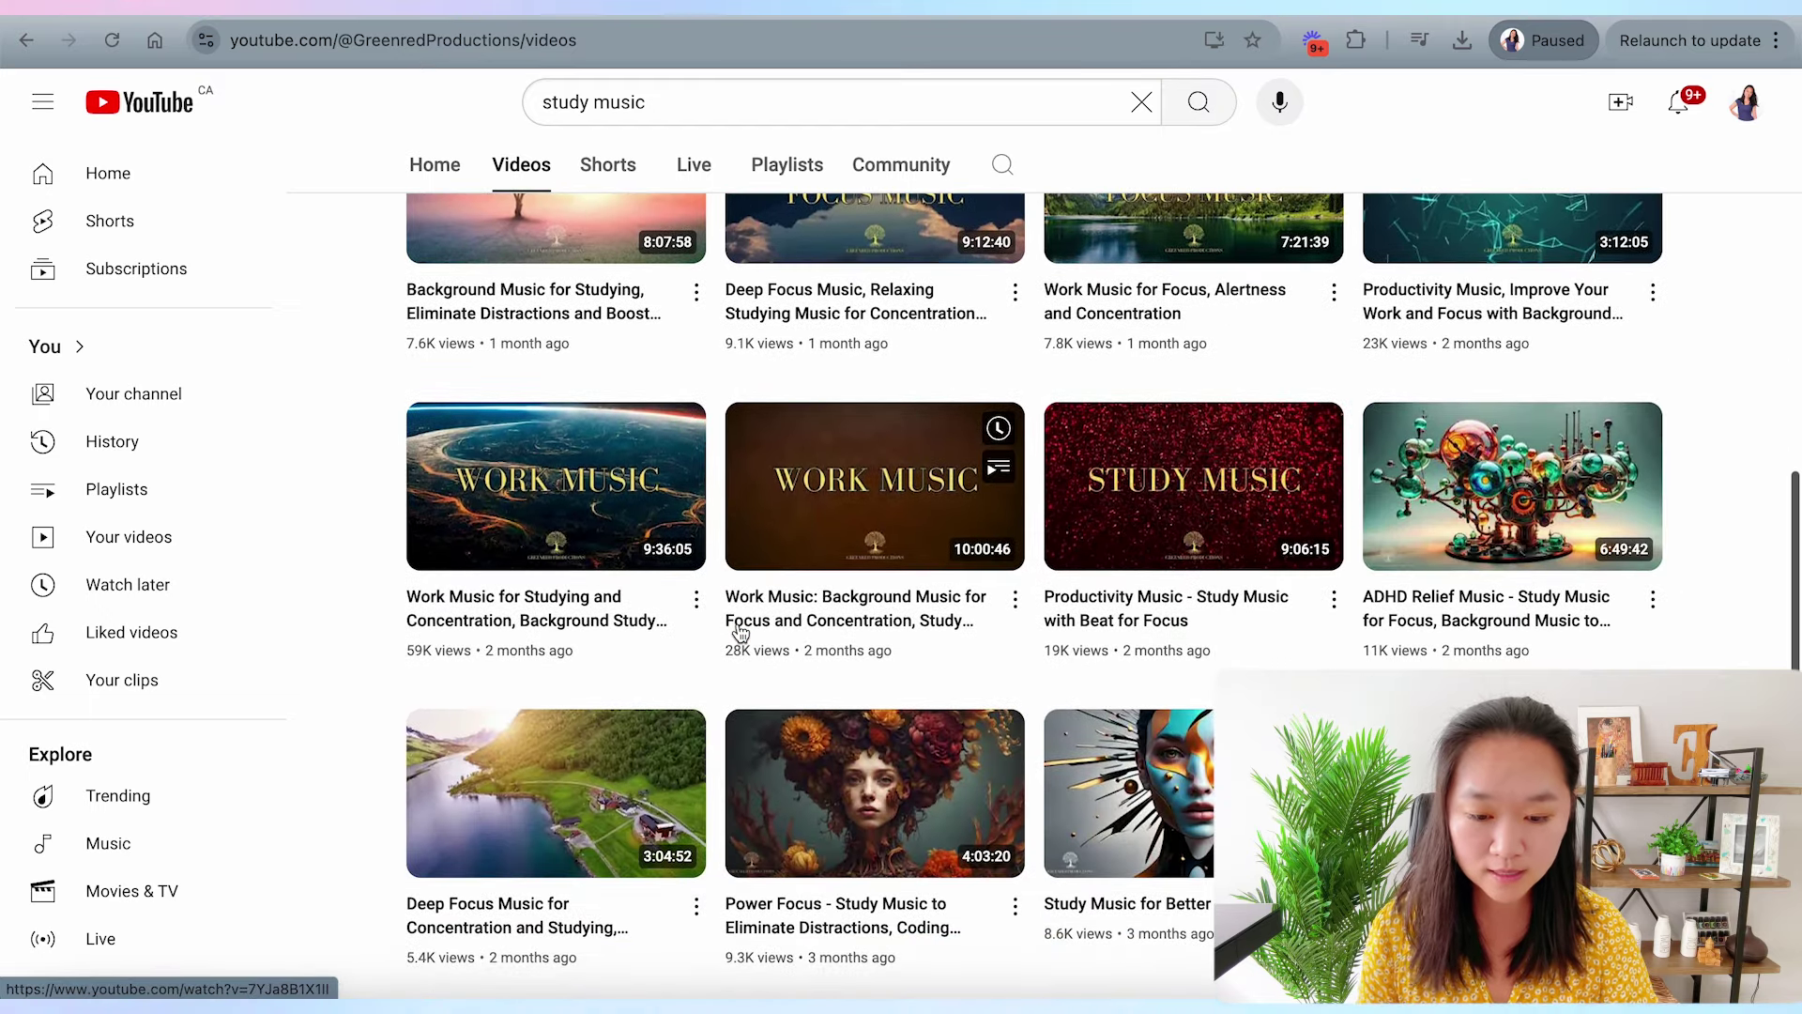